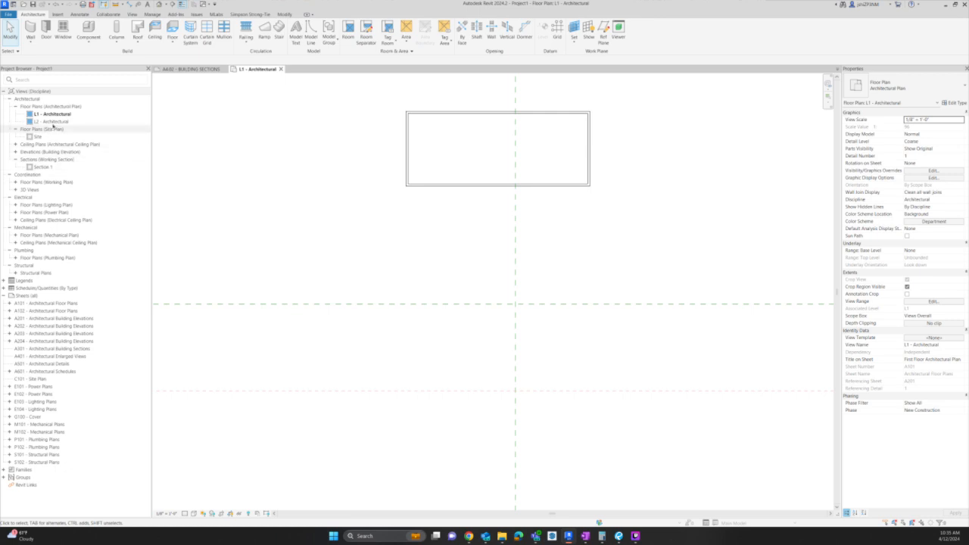
Open the L2 - Architectural floor plan and bring the rectangular building into view.
{"action": "double_click", "coordinate": [50, 121]}
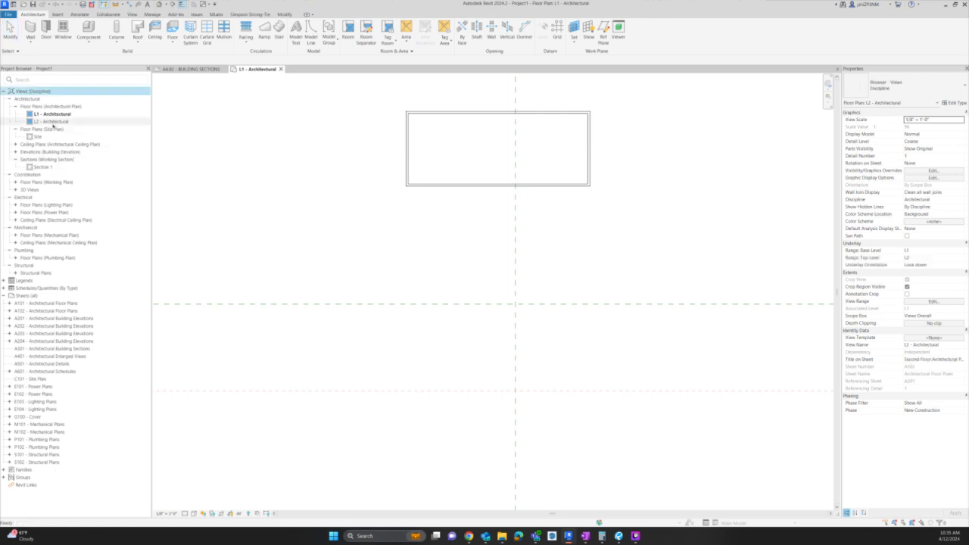
{"action": "left_click", "coordinate": [461, 182]}
{"action": "left_click", "coordinate": [460, 201]}
{"action": "middle_click_drag", "start_coordinate": [451, 215], "coordinate": [415, 319]}
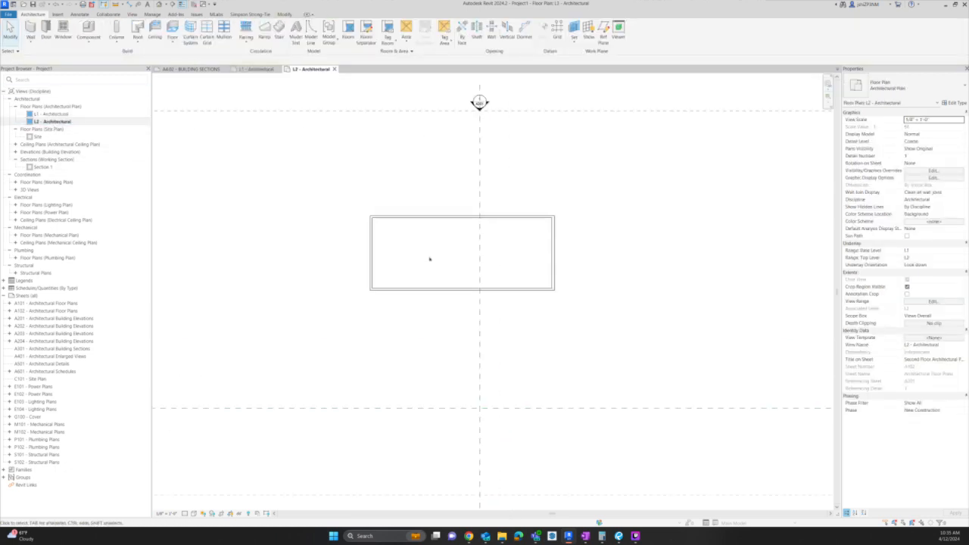
{"action": "scroll", "coordinate": [430, 260], "scroll_direction": "up", "scroll_amount": 1}
Start a roof by footprint and create its boundary by picking the building's four walls, with every edge defining slope.
{"action": "left_click", "coordinate": [137, 29]}
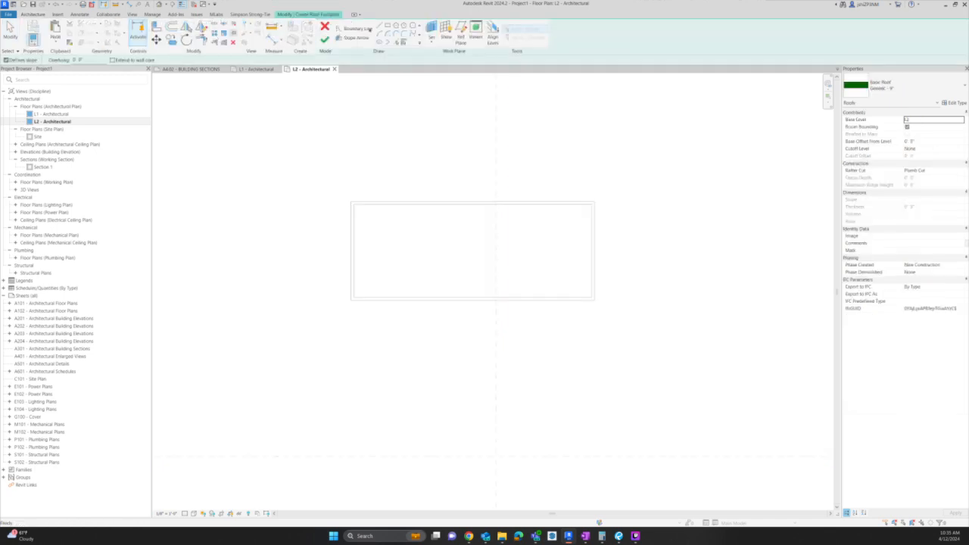
{"action": "left_click", "coordinate": [387, 25]}
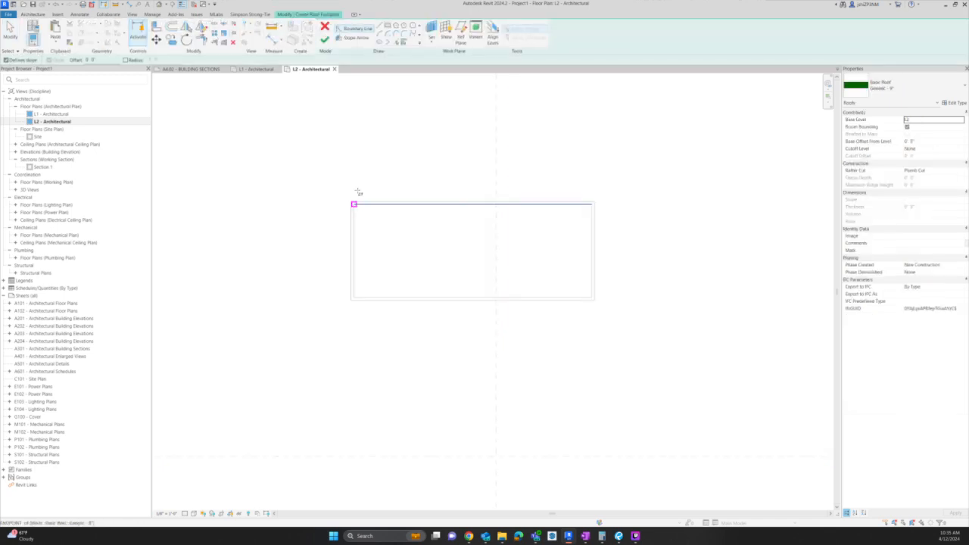
{"action": "left_click", "coordinate": [355, 221]}
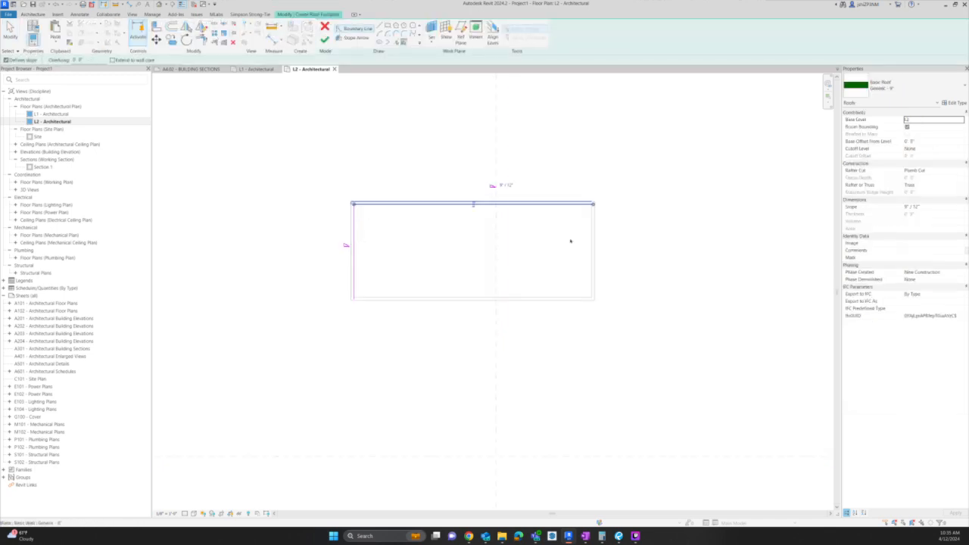
{"action": "left_click", "coordinate": [592, 265]}
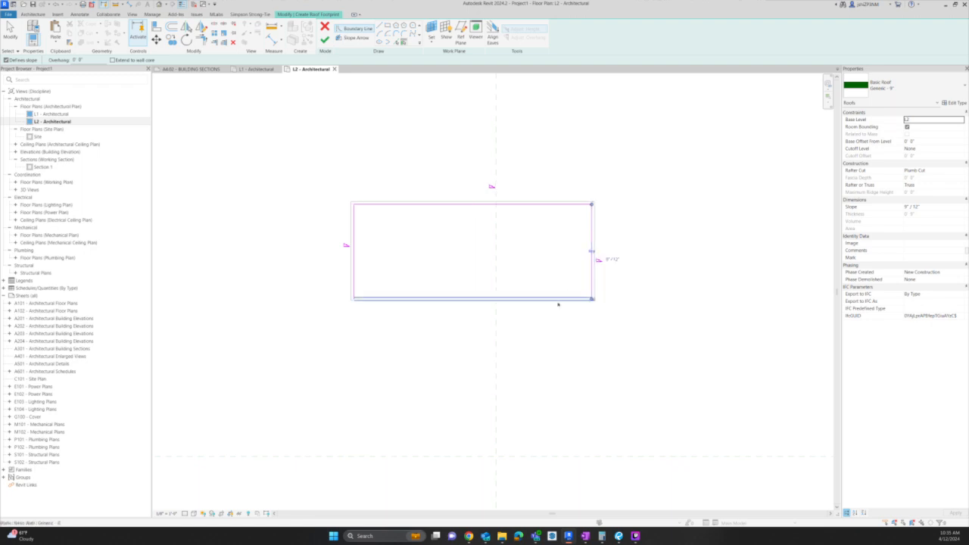
{"action": "left_click", "coordinate": [564, 300]}
{"action": "scroll", "coordinate": [595, 259], "scroll_direction": "up", "scroll_amount": 2}
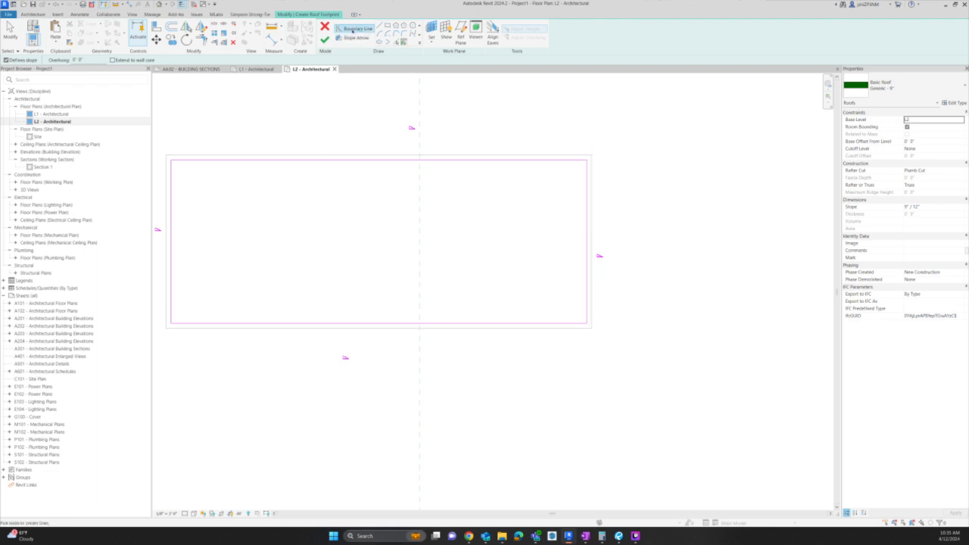
{"action": "key", "text": "Escape"}
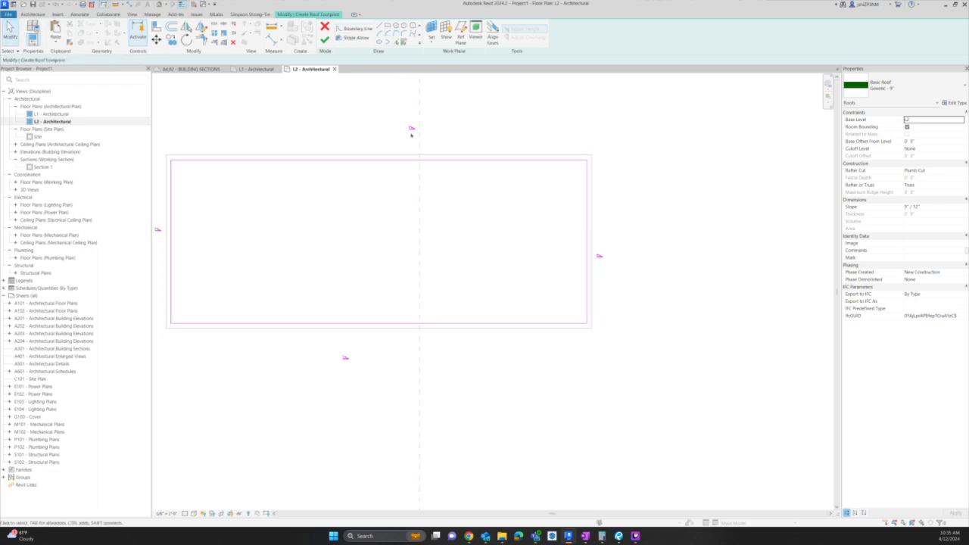
Turn Defines Roof Slope off and back on for the footprint's upper long boundary line.
{"action": "left_click", "coordinate": [428, 160]}
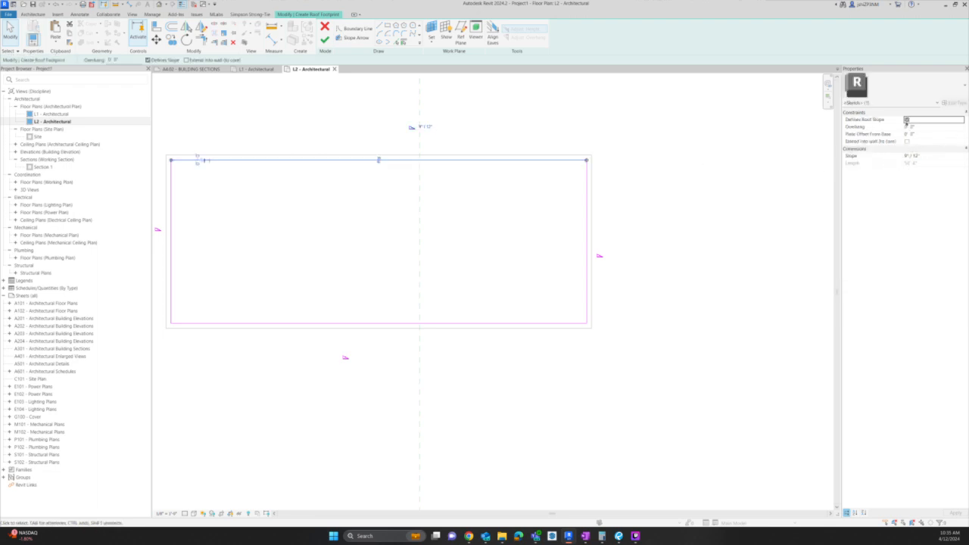
{"action": "left_click", "coordinate": [907, 119]}
{"action": "left_click", "coordinate": [725, 239]}
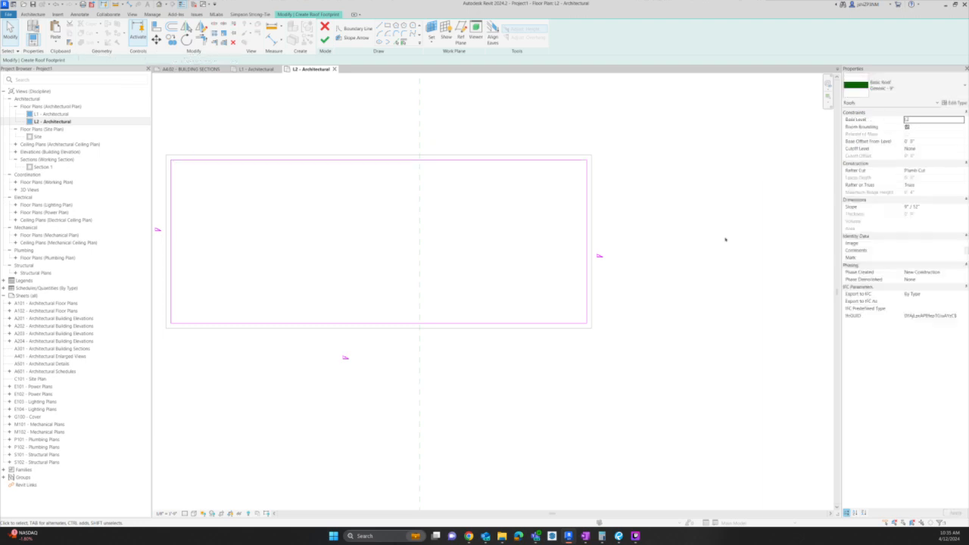
{"action": "left_click", "coordinate": [581, 160]}
{"action": "left_click", "coordinate": [907, 120]}
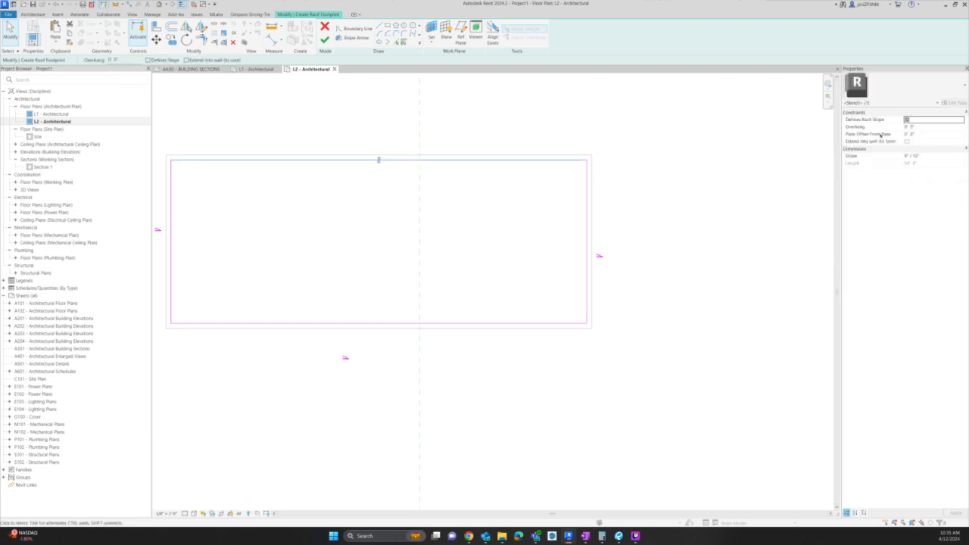
{"action": "left_click", "coordinate": [726, 240]}
{"action": "scroll", "coordinate": [725, 243], "scroll_direction": "down", "scroll_amount": 1}
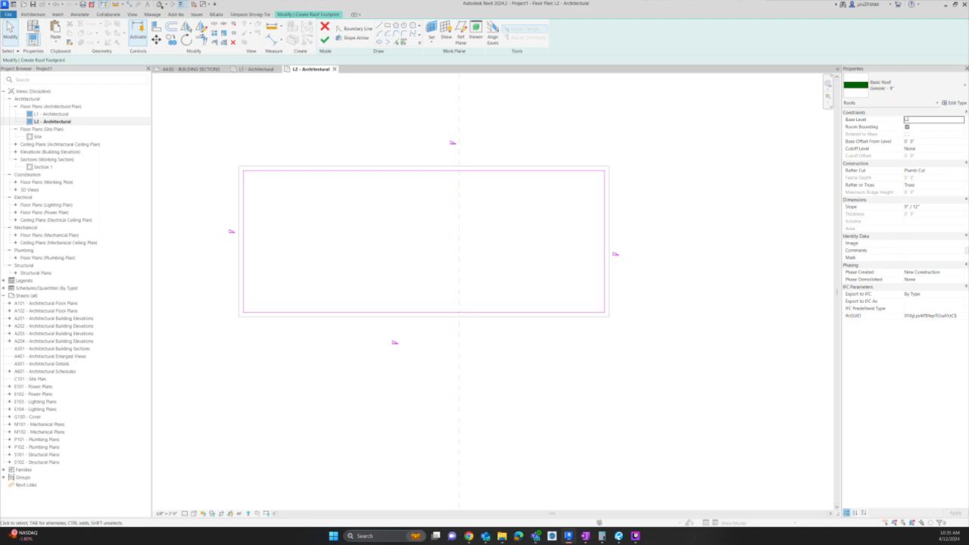
Open the default 3D view and finish the roof footprint sketch.
{"action": "left_click", "coordinate": [160, 5]}
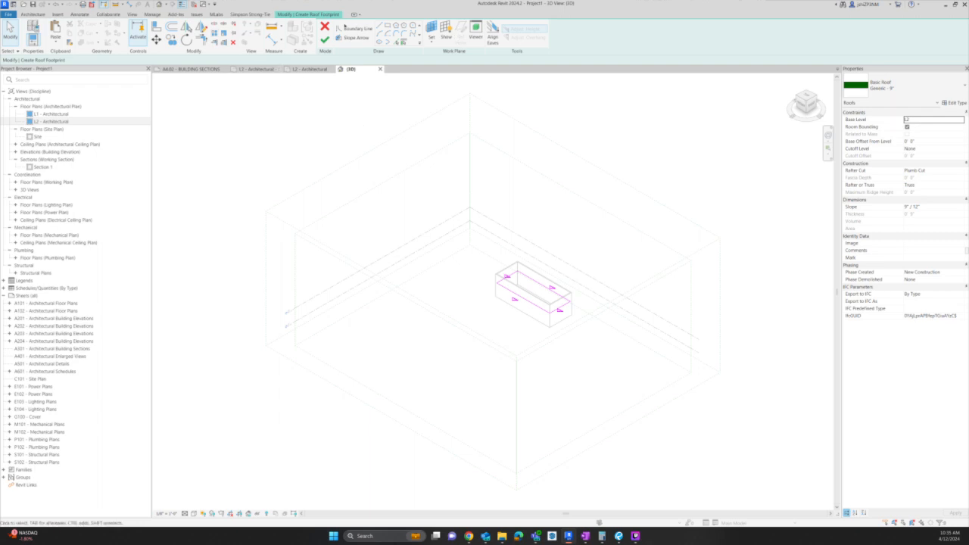
{"action": "left_click", "coordinate": [325, 39]}
{"action": "scroll", "coordinate": [509, 261], "scroll_direction": "up", "scroll_amount": 4}
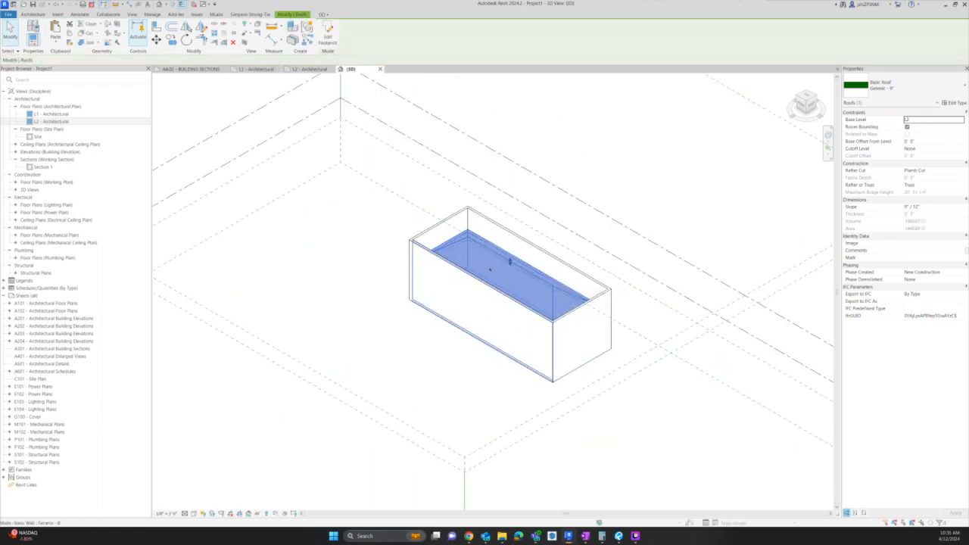
Select the chain of four walls and set their Top Constraint to Up to level: L2.
{"action": "left_click", "coordinate": [960, 120]}
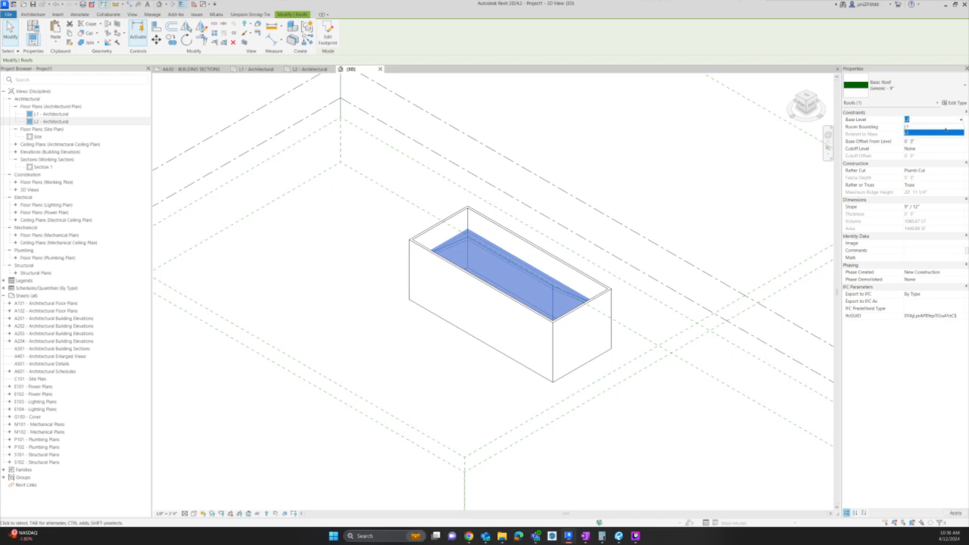
{"action": "left_click", "coordinate": [557, 273]}
{"action": "key", "text": "Tab"}
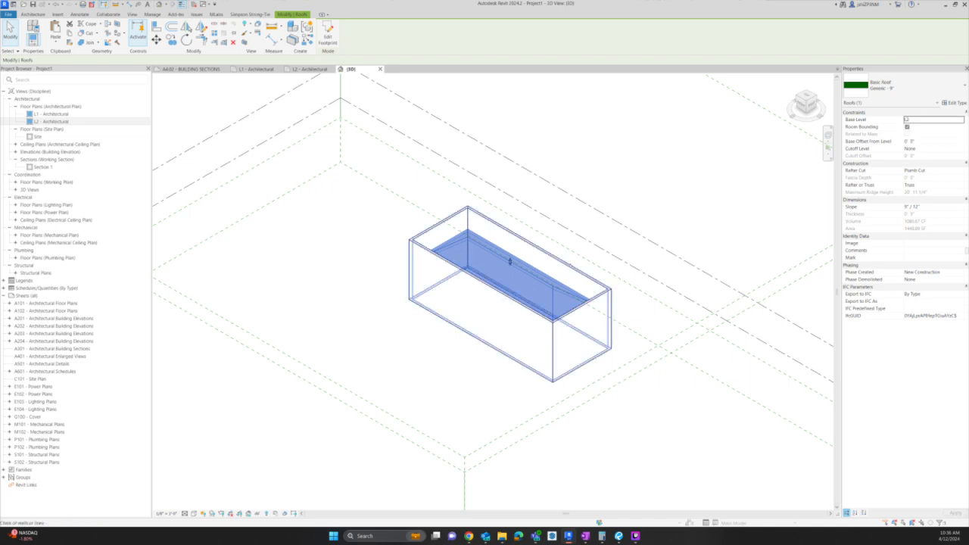
{"action": "left_click", "coordinate": [565, 266]}
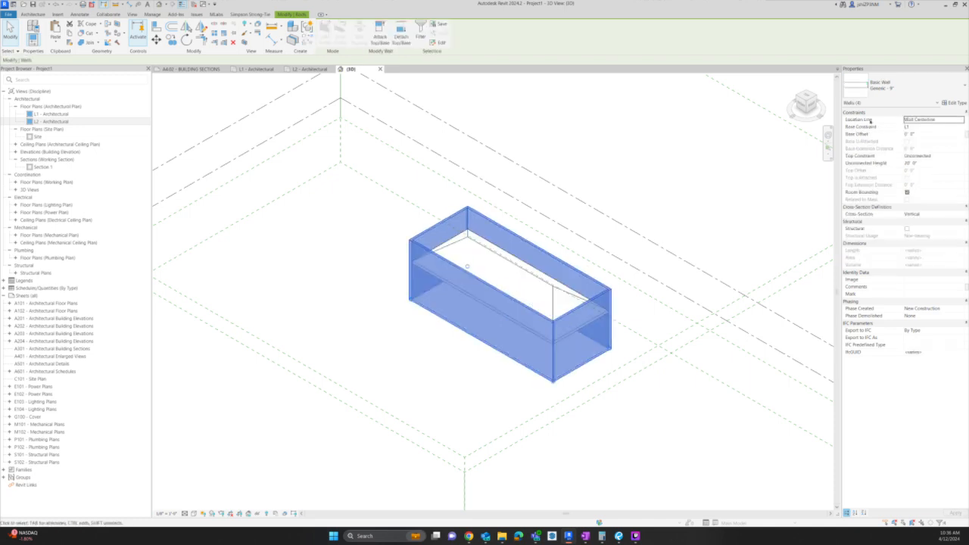
{"action": "left_click", "coordinate": [959, 156]}
{"action": "left_click", "coordinate": [938, 175]}
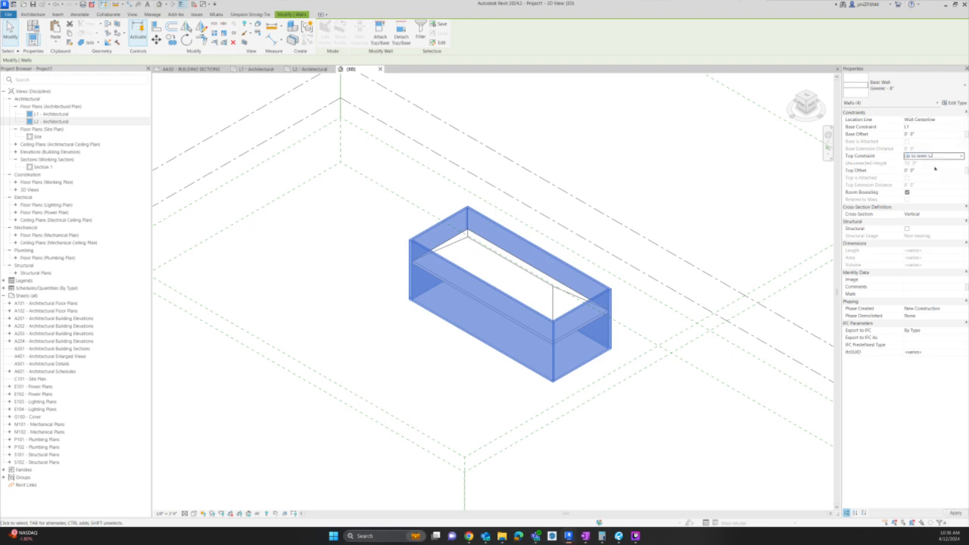
{"action": "key", "text": "Escape"}
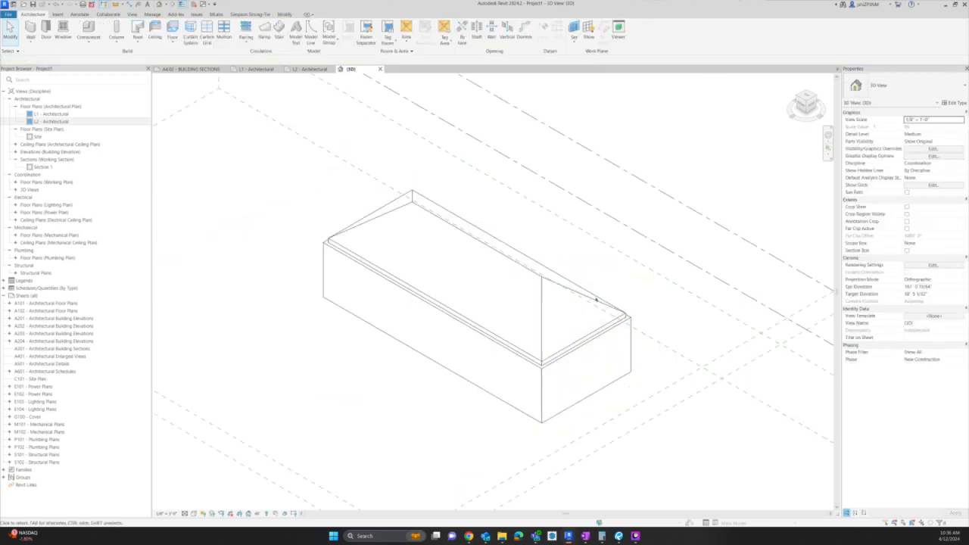
Reopen the roof's footprint sketch for editing and close it without changing its boundary.
{"action": "left_click", "coordinate": [476, 235]}
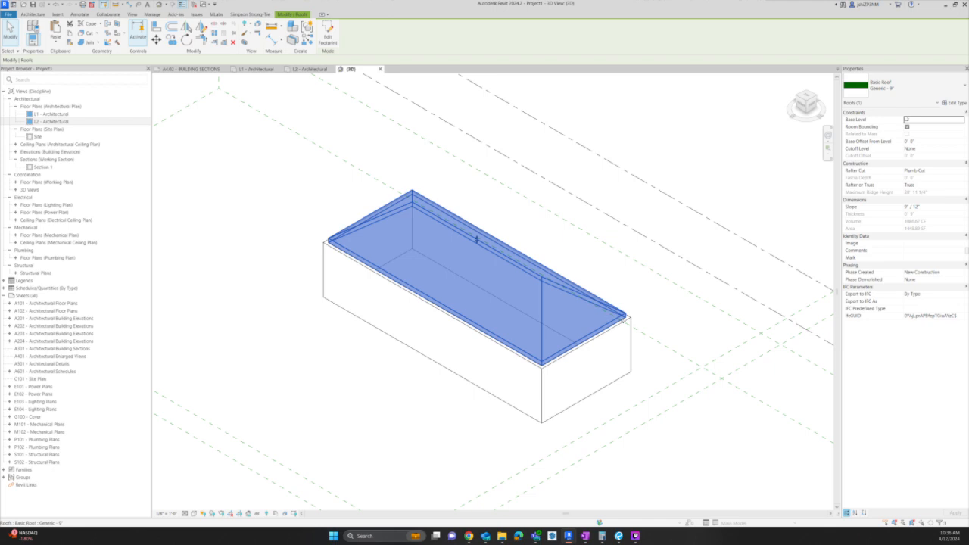
{"action": "key", "text": "Tab"}
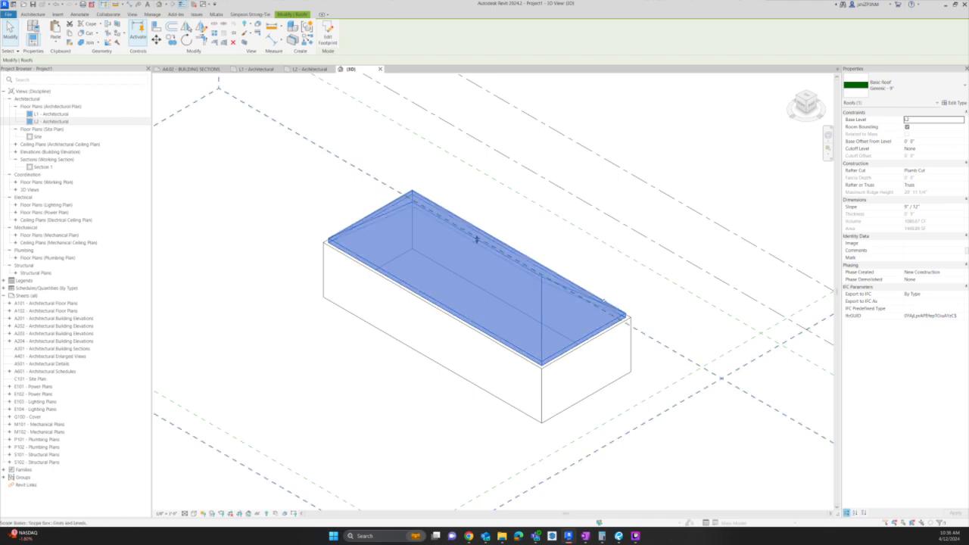
{"action": "key", "text": "Tab"}
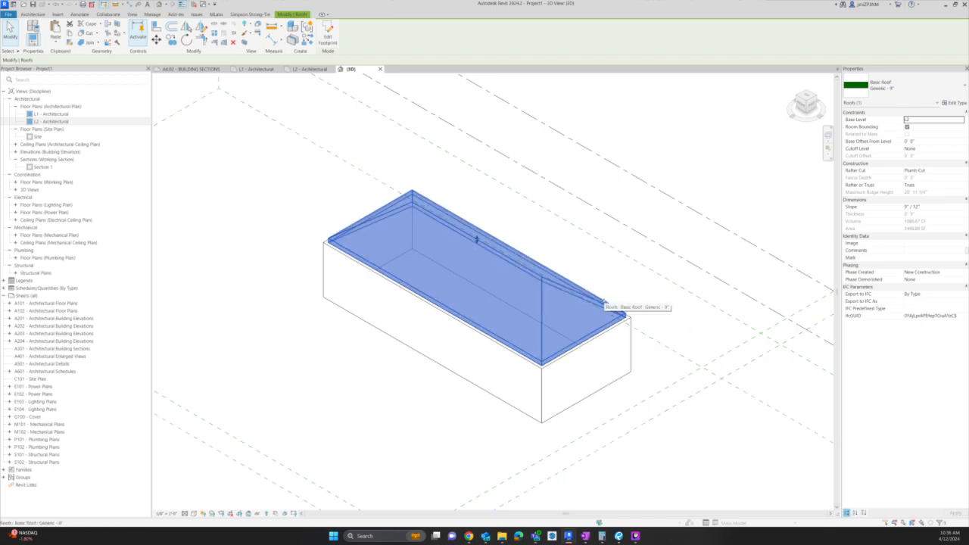
{"action": "double_click", "coordinate": [604, 302]}
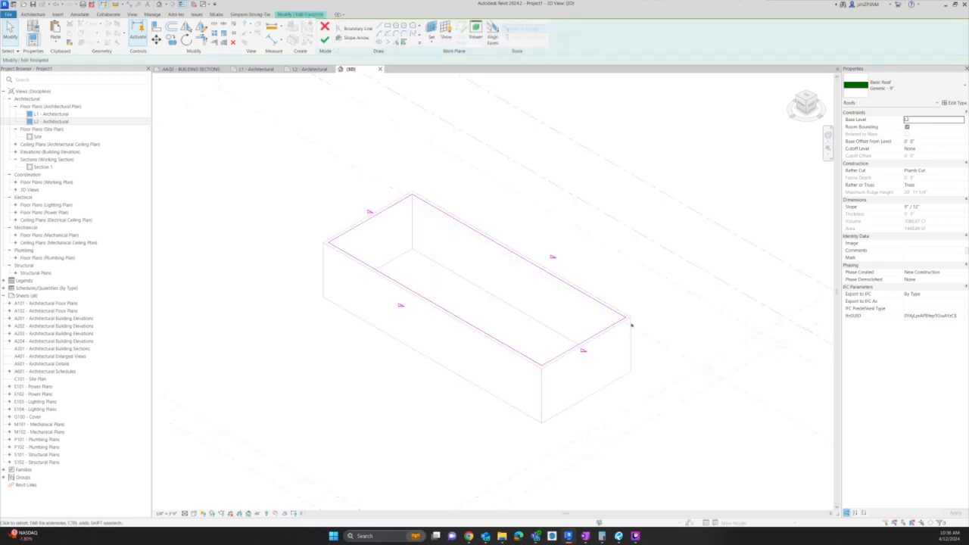
{"action": "left_click", "coordinate": [325, 40]}
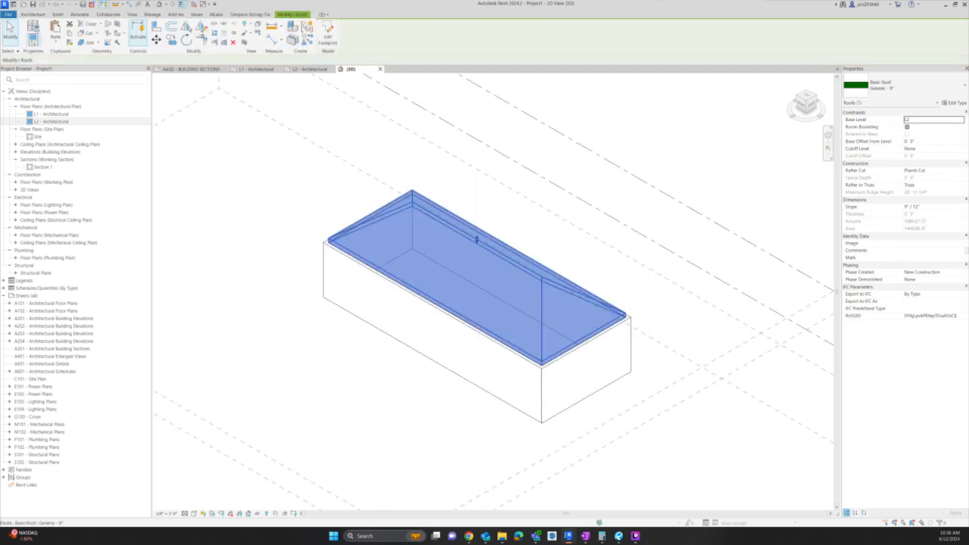
Edit the roof footprint so only the front long edge defines slope, turning Defines Roof Slope off for the other three edges.
{"action": "double_click", "coordinate": [476, 235]}
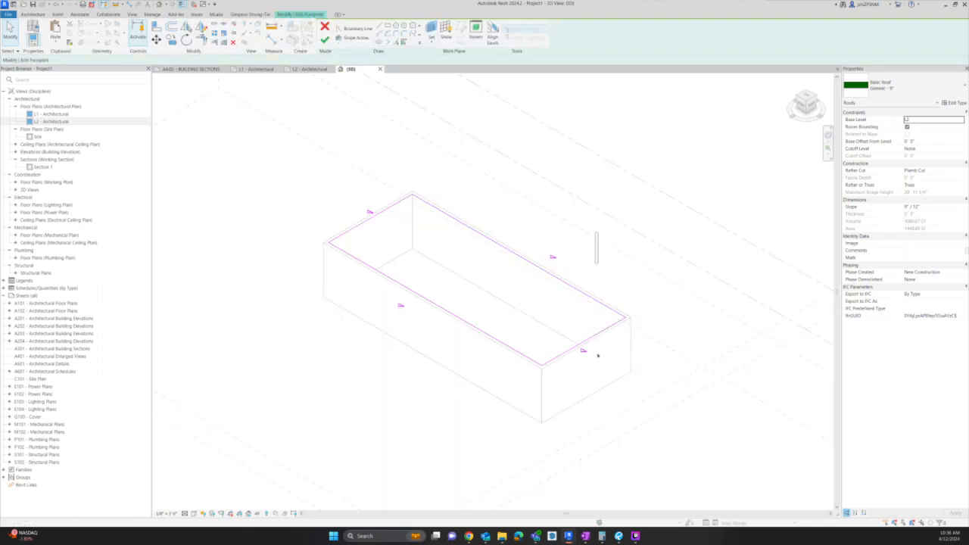
{"action": "left_click", "coordinate": [594, 310]}
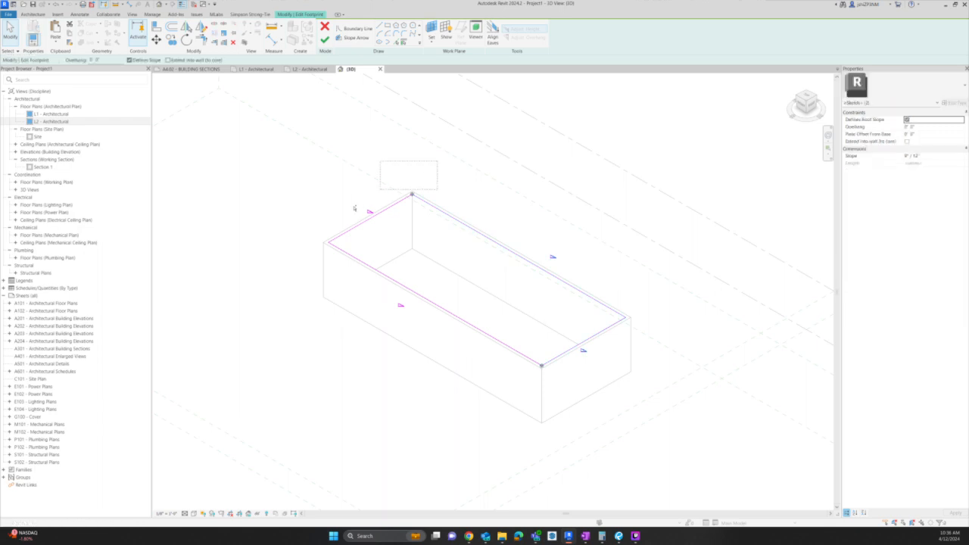
{"action": "left_click", "coordinate": [908, 118]}
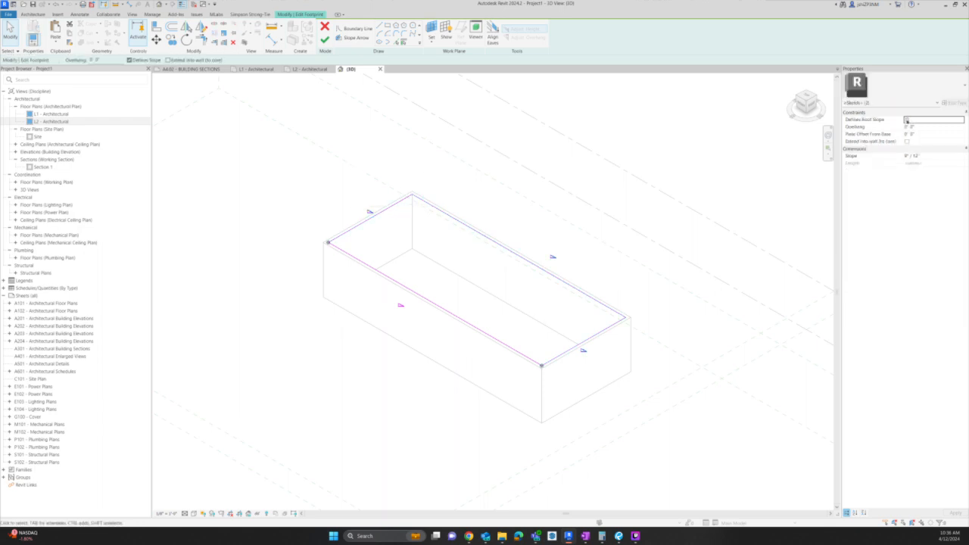
{"action": "left_click", "coordinate": [611, 285]}
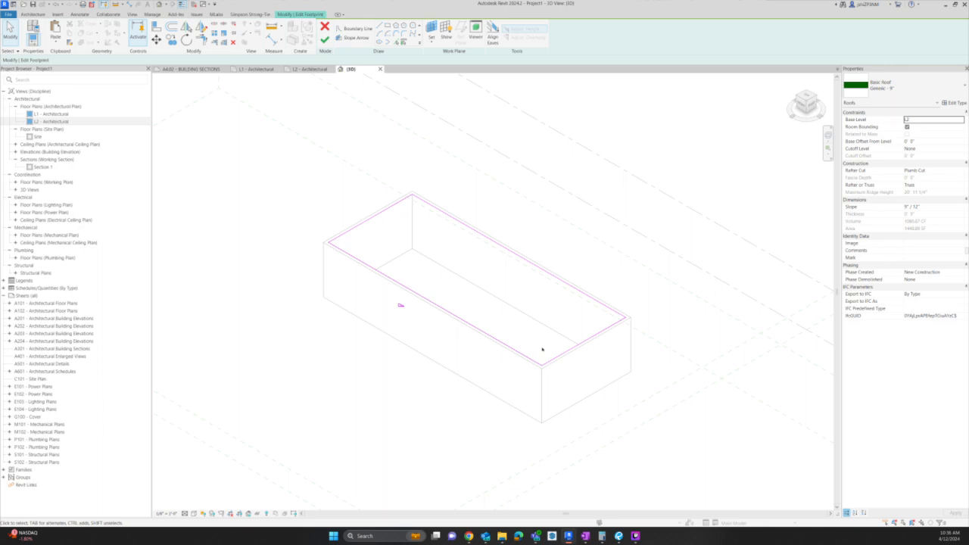
{"action": "left_click", "coordinate": [324, 39]}
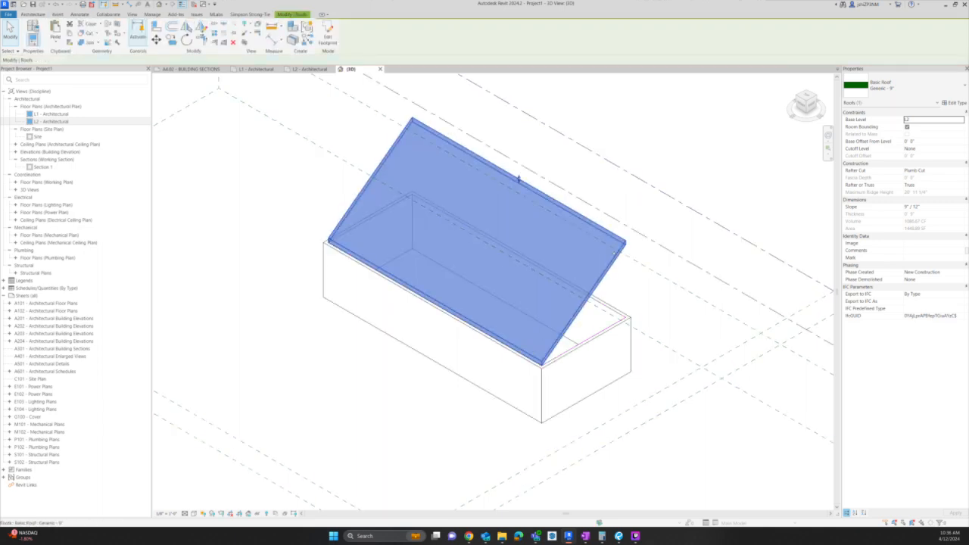
Set the slope of the roof footprint's front long edge to 6" / 12" and finish the edit.
{"action": "double_click", "coordinate": [487, 328]}
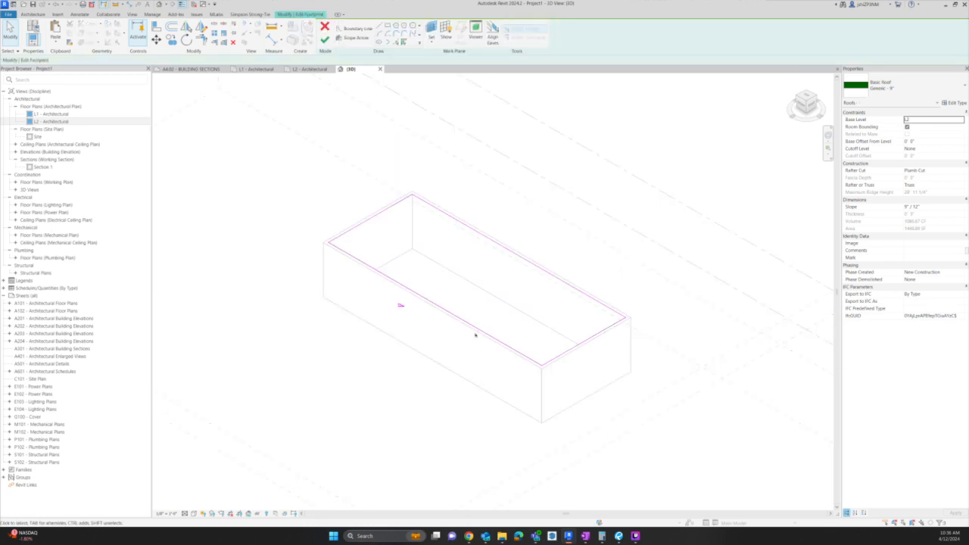
{"action": "left_click", "coordinate": [476, 334]}
{"action": "left_click", "coordinate": [927, 155]}
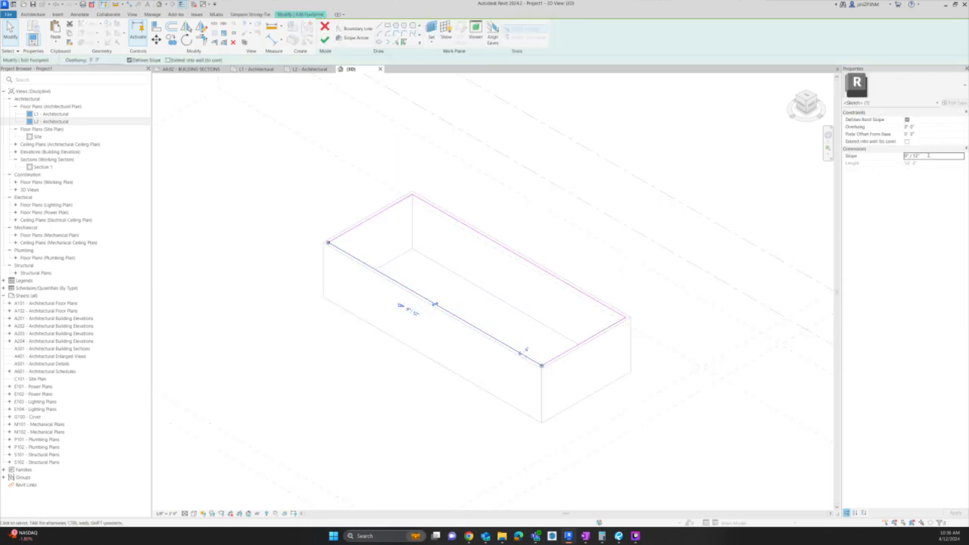
{"action": "double_click", "coordinate": [927, 155]}
{"action": "key", "text": "Home"}
{"action": "key", "text": "shift+Right"}
{"action": "type", "text": "6"}
{"action": "left_click", "coordinate": [779, 164]}
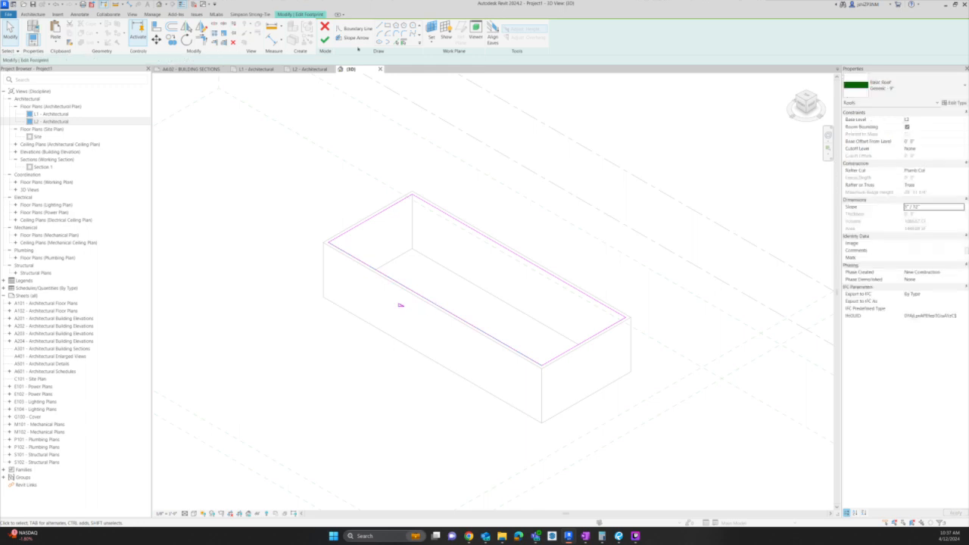
{"action": "left_click", "coordinate": [325, 39]}
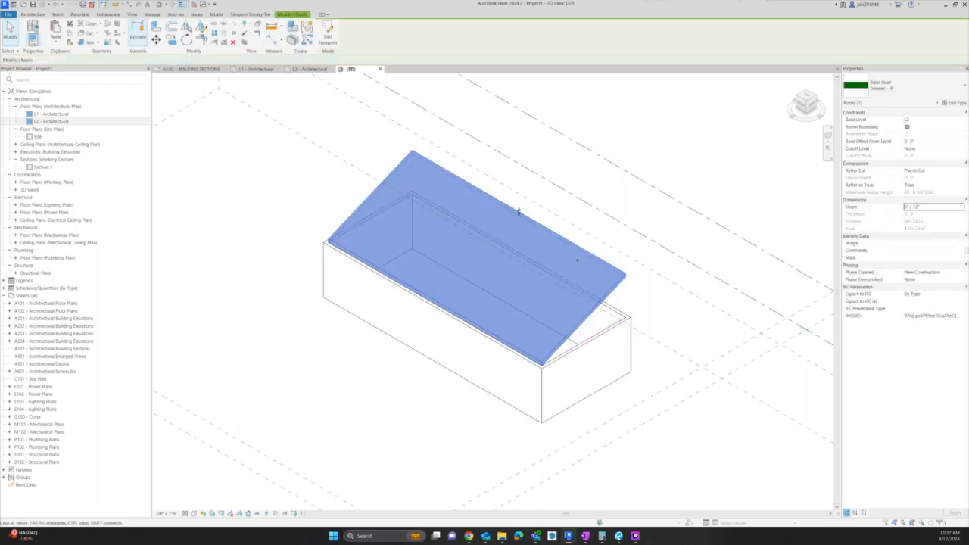
Edit the roof footprint so the rear long edge also defines slope, set its slope to 6" / 12", and finish the edit.
{"action": "double_click", "coordinate": [518, 212]}
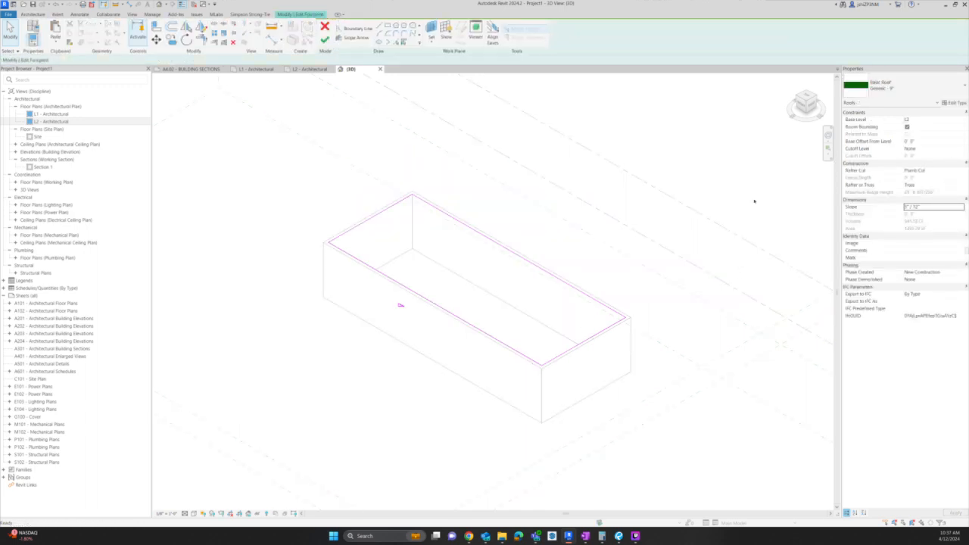
{"action": "left_click", "coordinate": [519, 256]}
{"action": "left_click", "coordinate": [907, 119]}
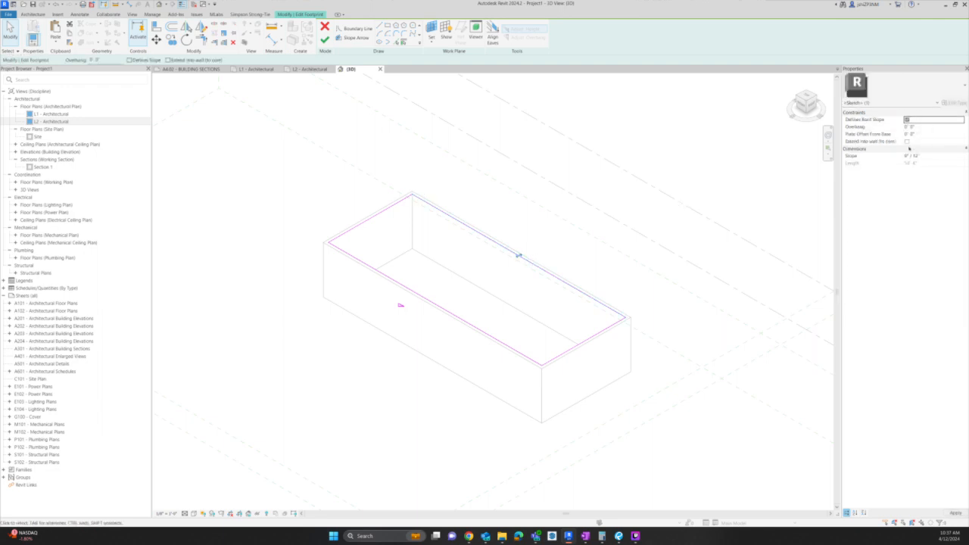
{"action": "left_click", "coordinate": [907, 155]}
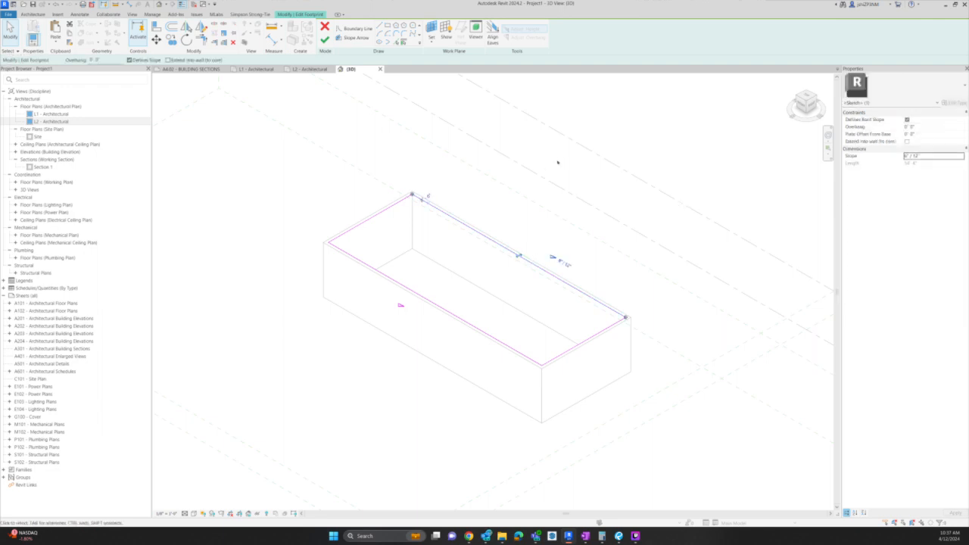
{"action": "left_click", "coordinate": [324, 39]}
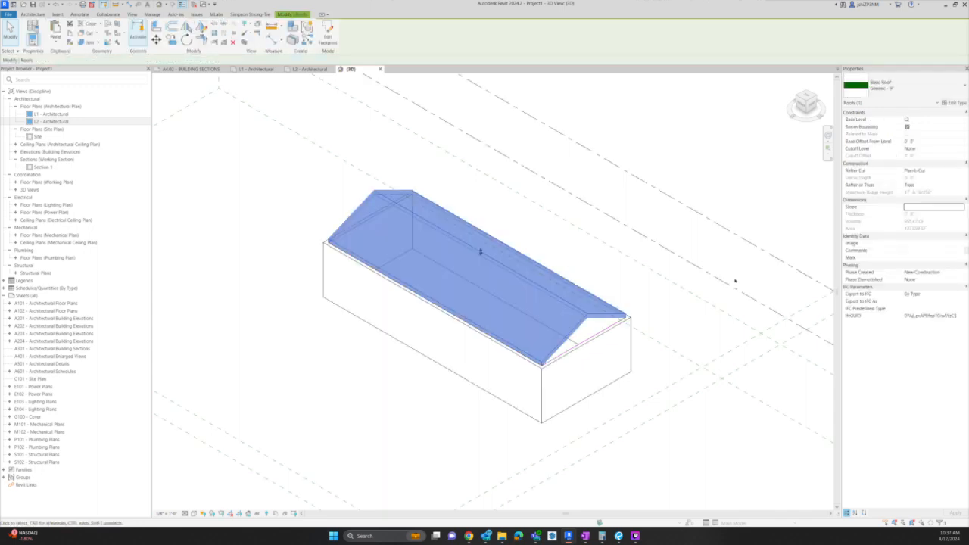
{"action": "left_click", "coordinate": [716, 331]}
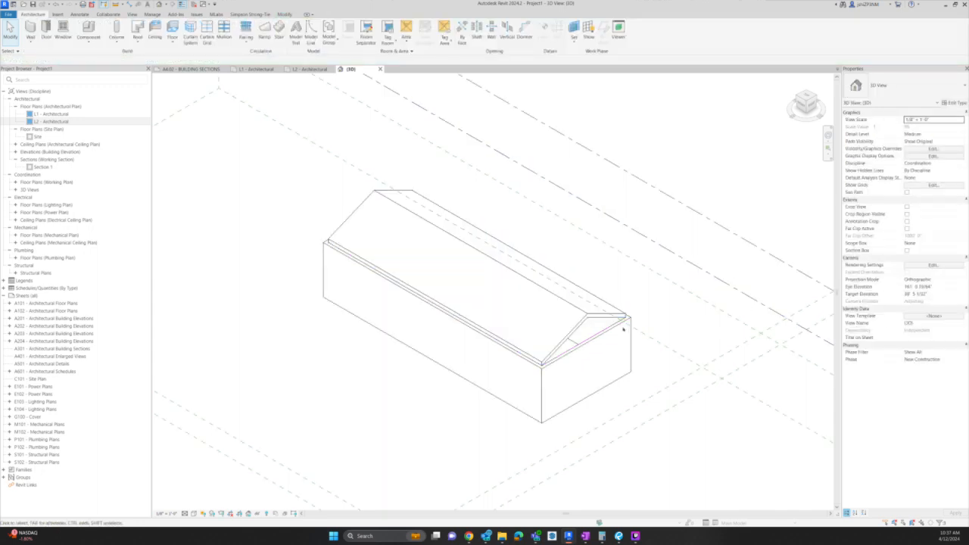
Reopen the roof footprint for editing and turn off Defines Roof Slope for the rear long edge.
{"action": "left_click", "coordinate": [593, 320]}
{"action": "double_click", "coordinate": [598, 311]}
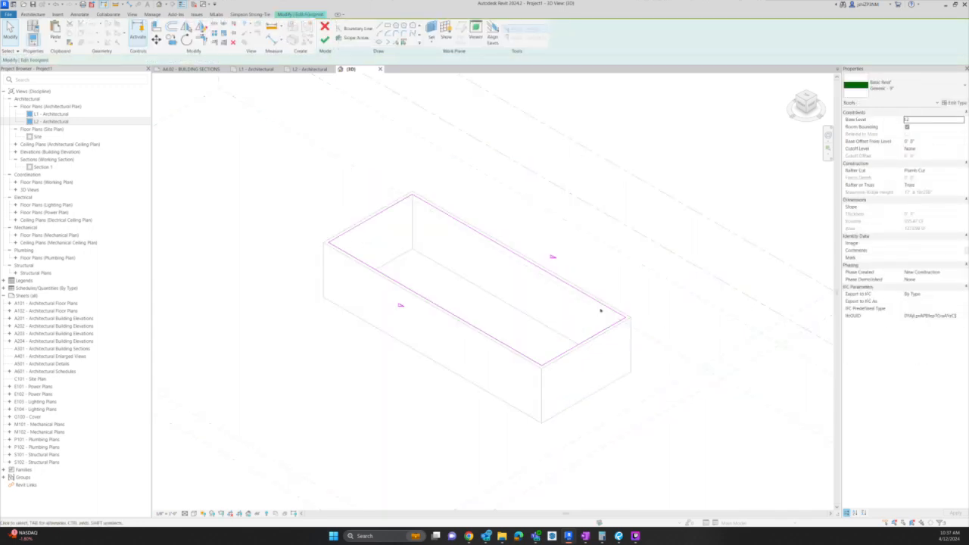
{"action": "left_click", "coordinate": [602, 304]}
{"action": "left_click", "coordinate": [907, 120]}
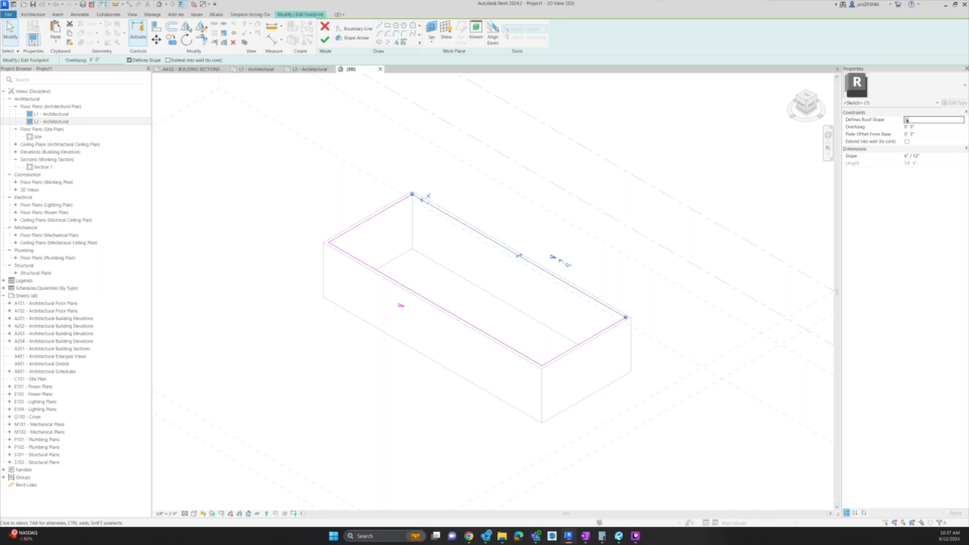
Set the slope of the roof footprint's front long edge to 9" / 12" and finish the edit.
{"action": "left_click", "coordinate": [469, 324]}
{"action": "left_click", "coordinate": [908, 156]}
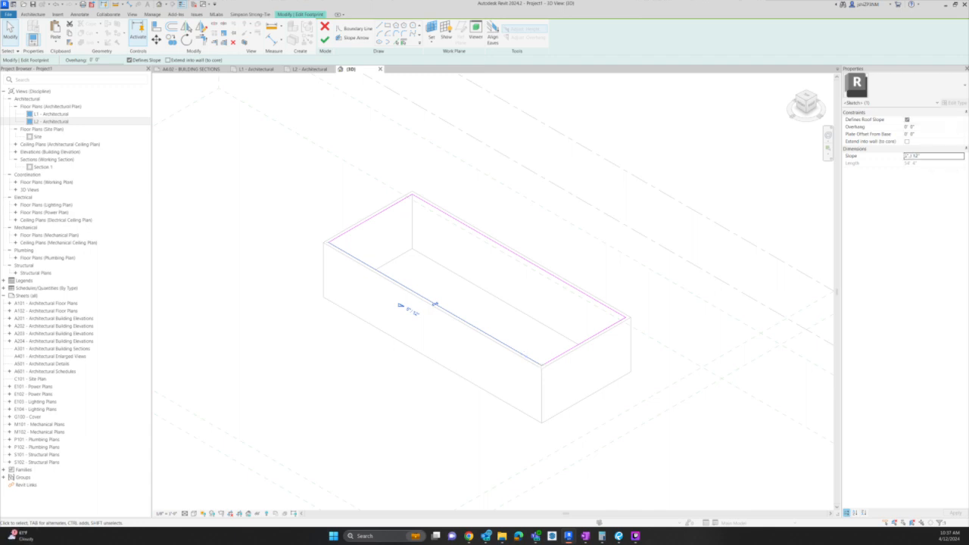
{"action": "double_click", "coordinate": [908, 156]}
{"action": "type", "text": "8"}
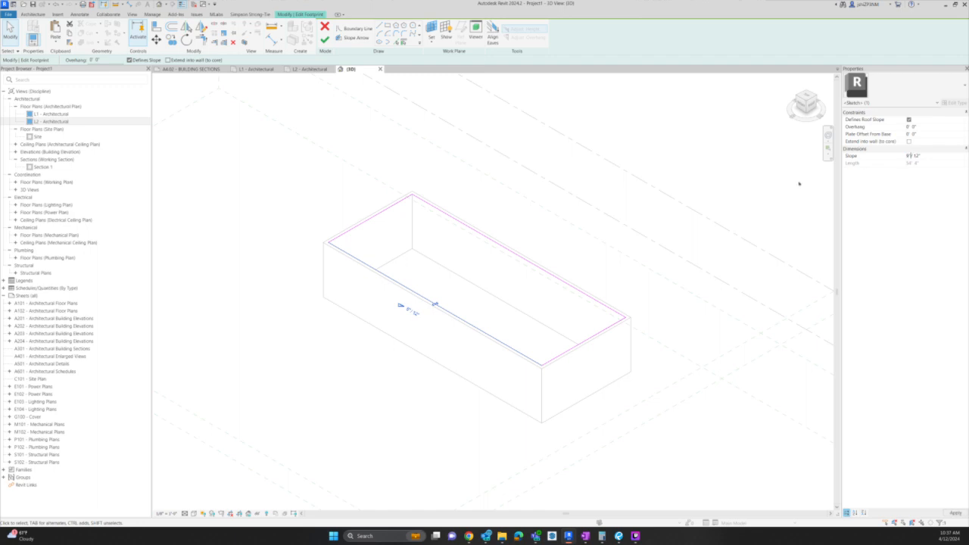
{"action": "left_click", "coordinate": [623, 132]}
{"action": "left_click", "coordinate": [325, 38]}
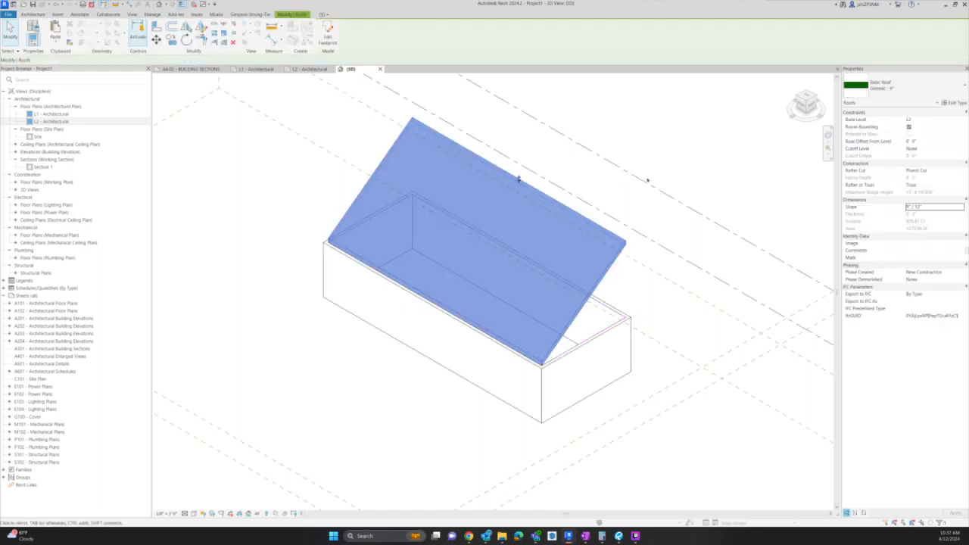
{"action": "left_click", "coordinate": [706, 167]}
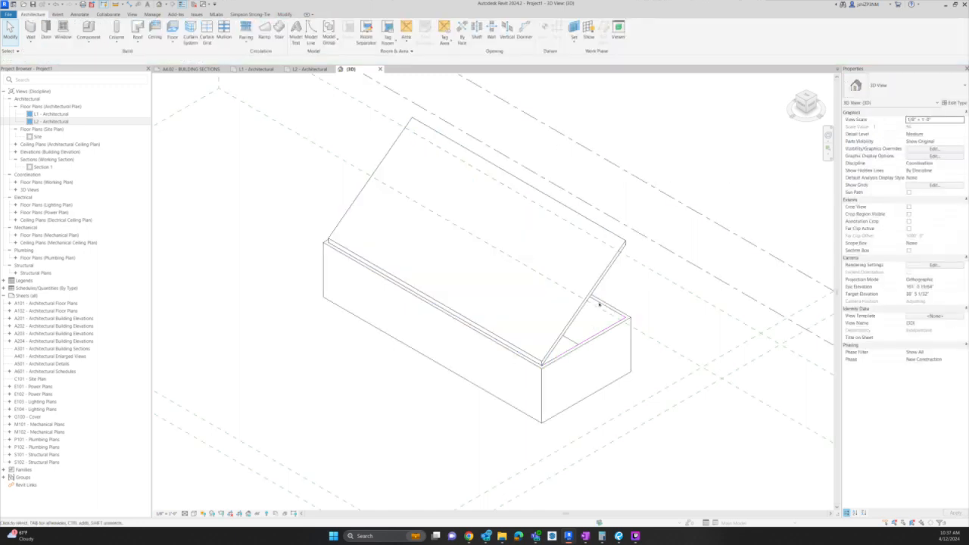
Try to give the roof footprint's front long edge a nearly flat slope and finish the edit.
{"action": "double_click", "coordinate": [610, 265]}
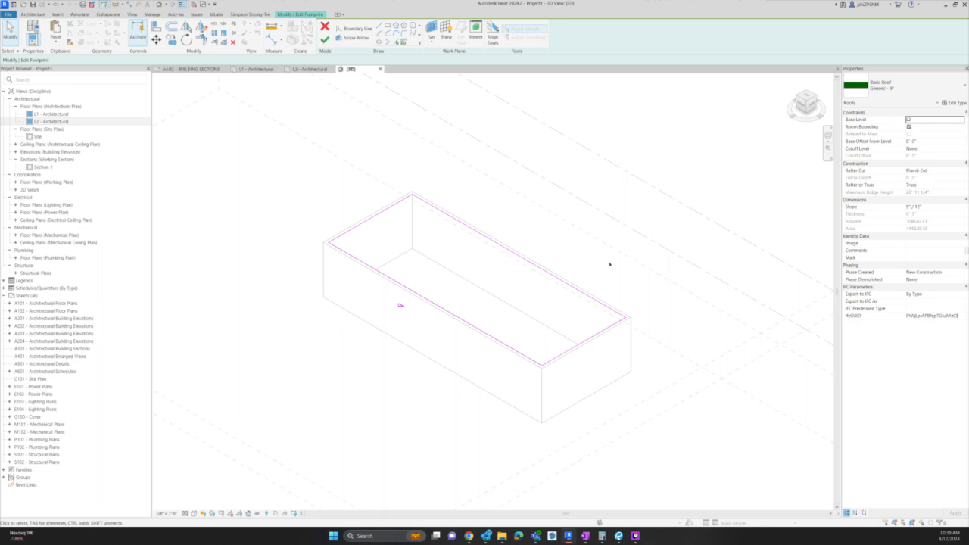
{"action": "left_click", "coordinate": [452, 313]}
{"action": "left_click", "coordinate": [925, 157]}
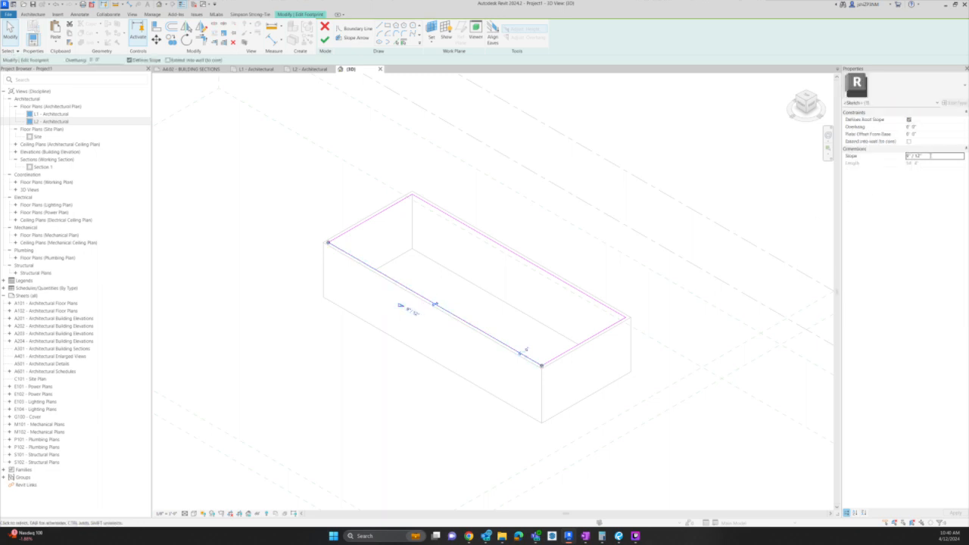
{"action": "double_click", "coordinate": [924, 156]}
{"action": "type", "text": "4"}
{"action": "key", "text": "Return"}
{"action": "left_click", "coordinate": [325, 41]}
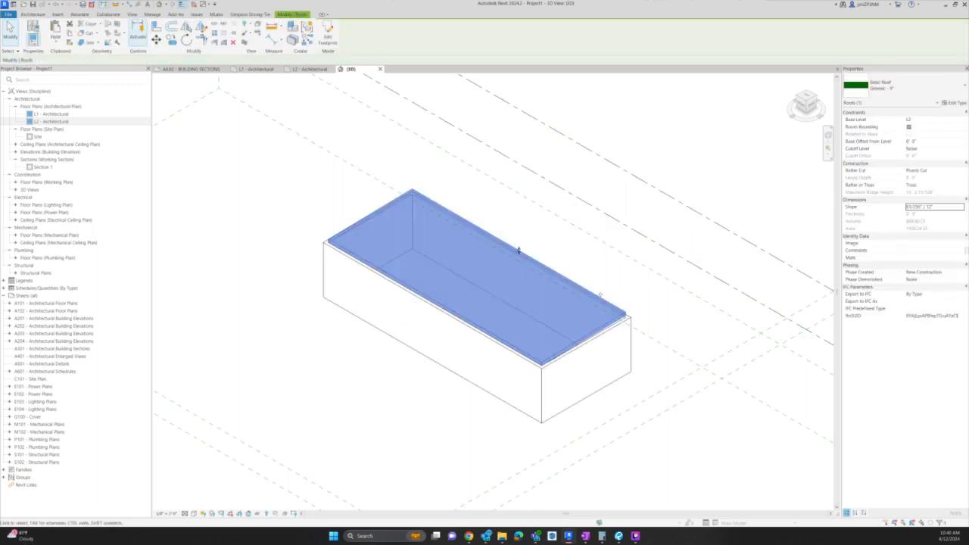
Reopen the roof footprint, set the roof's slope to 1/4" / 12", and finish the edit.
{"action": "double_click", "coordinate": [518, 250]}
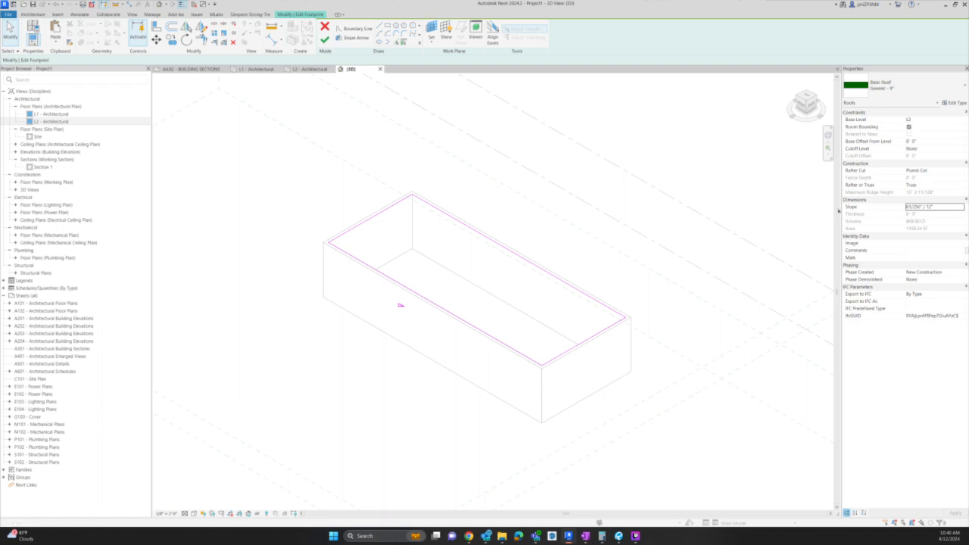
{"action": "left_click", "coordinate": [916, 207]}
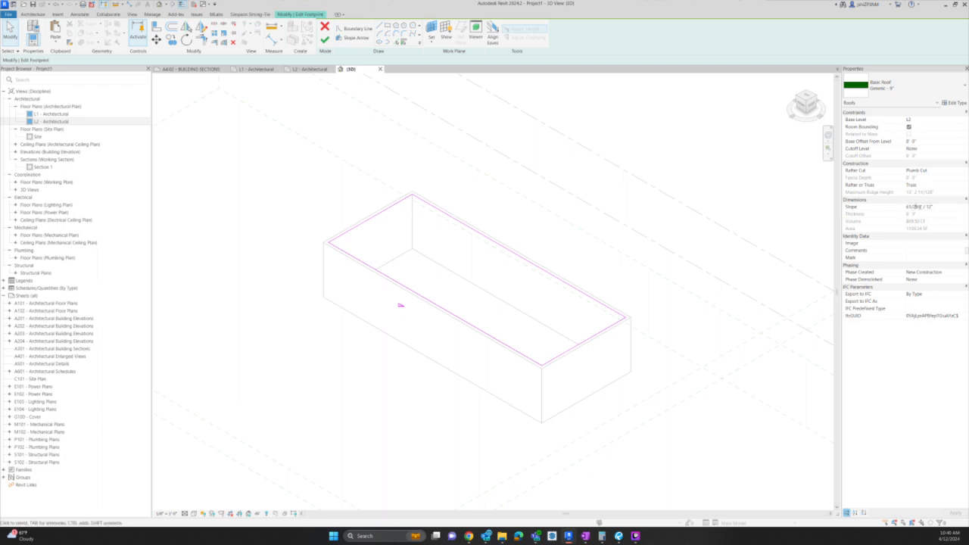
{"action": "left_click_drag", "start_coordinate": [918, 206], "coordinate": [906, 206]}
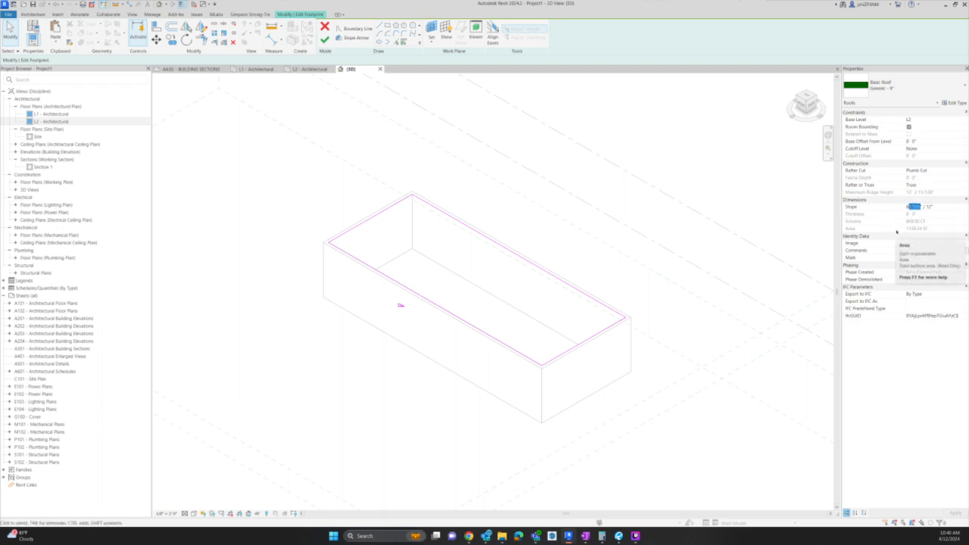
{"action": "type", "text": "7"}
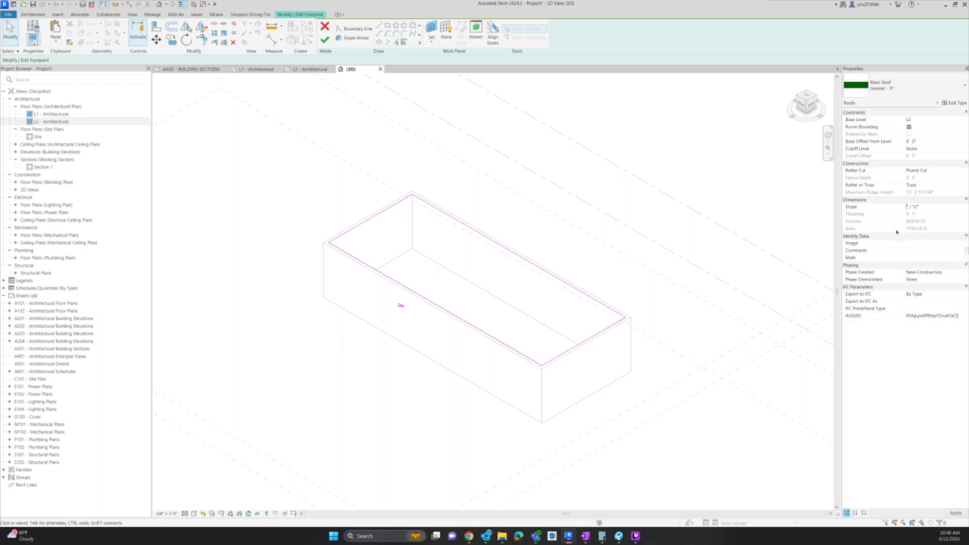
{"action": "type", "text": "/4"}
{"action": "key", "text": "Return"}
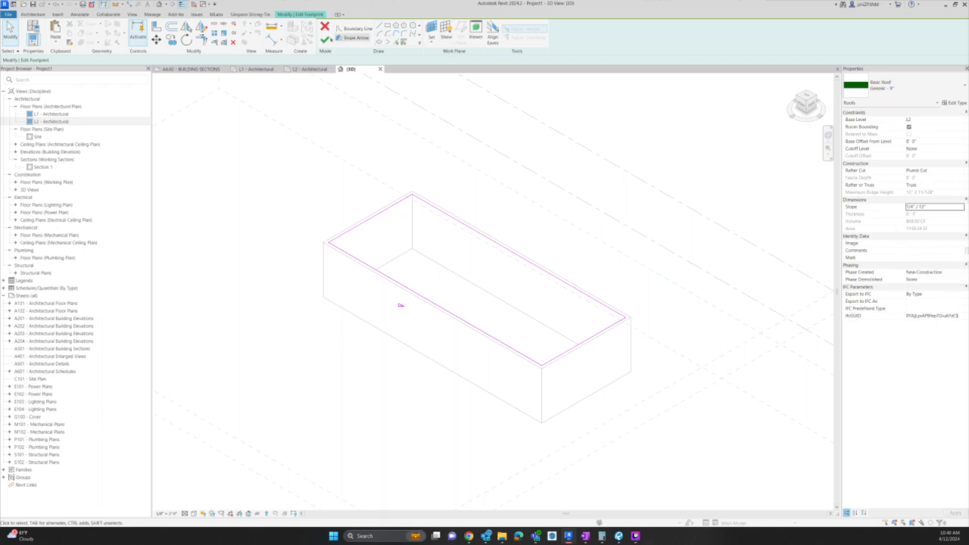
{"action": "left_click", "coordinate": [325, 39]}
{"action": "left_click", "coordinate": [572, 162]}
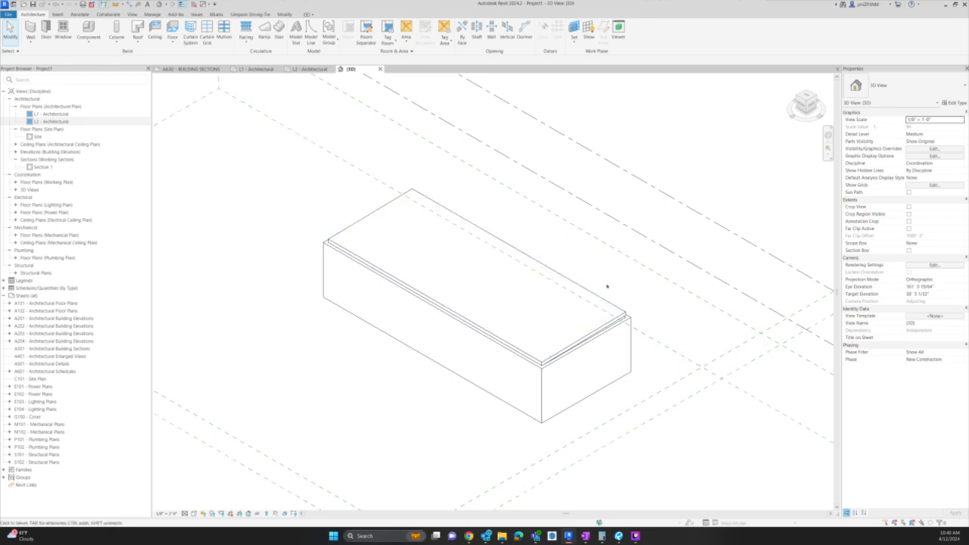
Select the chain of four walls and raise their Top Offset above level L2 to form a parapet around the roof.
{"action": "scroll", "coordinate": [687, 307], "scroll_direction": "up", "scroll_amount": 1}
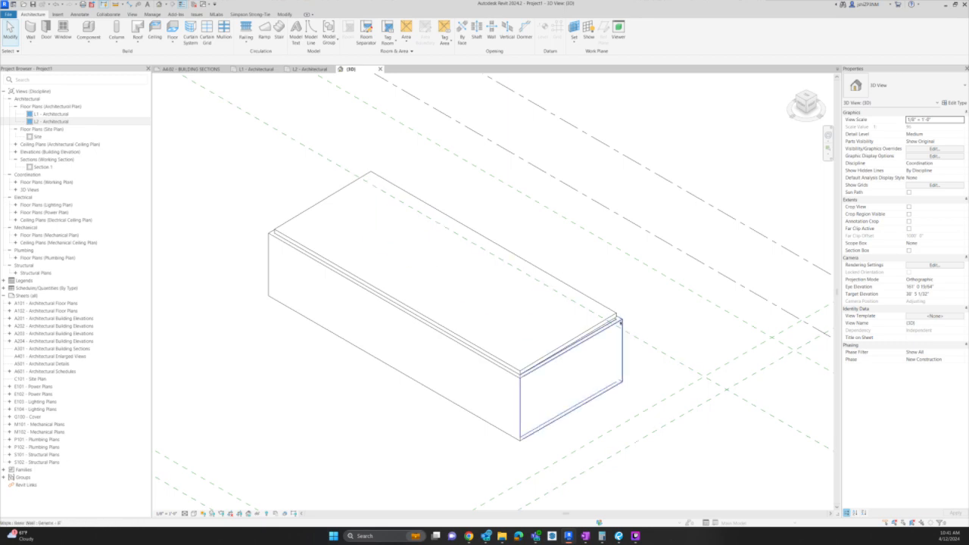
{"action": "key", "text": "Tab"}
{"action": "left_click", "coordinate": [620, 322]}
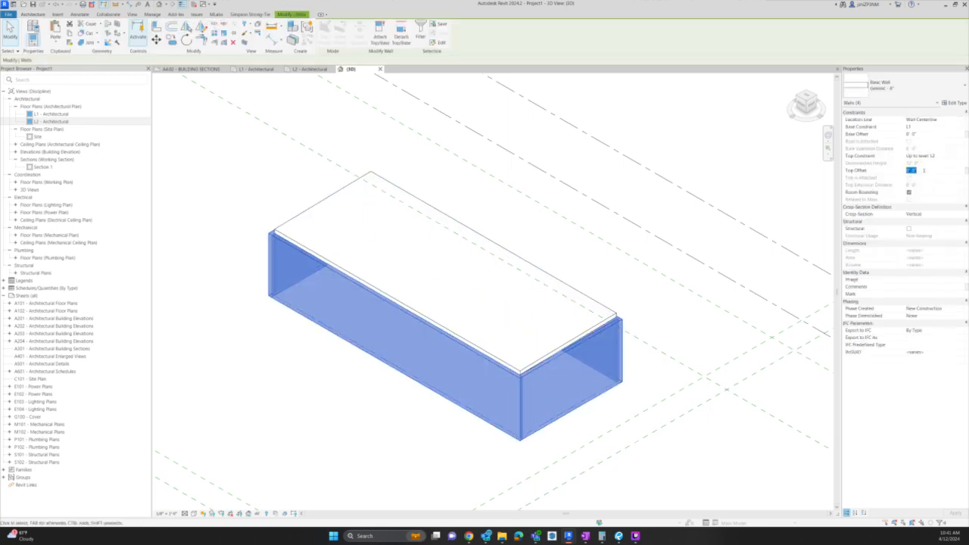
{"action": "left_click", "coordinate": [620, 274]}
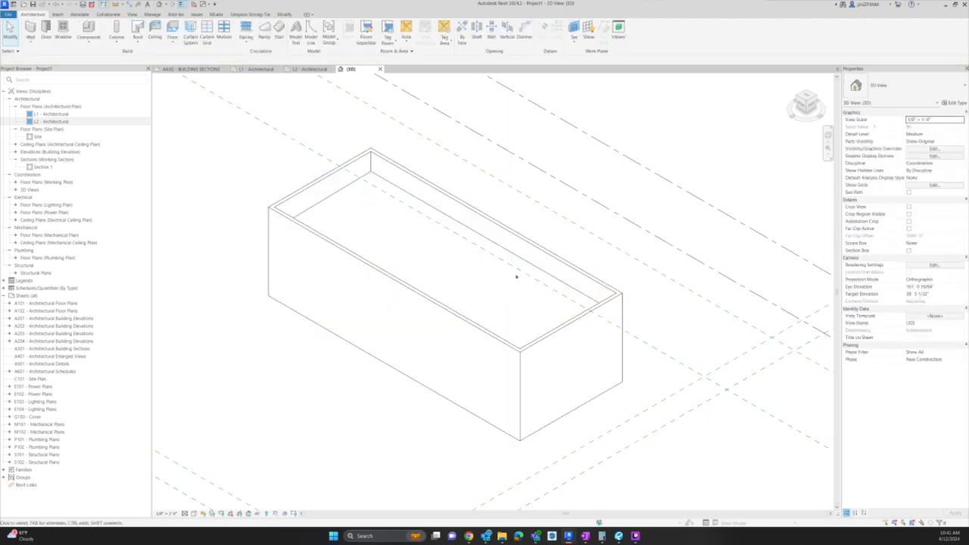
Draw a building section across the building's short direction in the L1 - Architectural floor plan and open the new section view.
{"action": "left_click", "coordinate": [514, 261]}
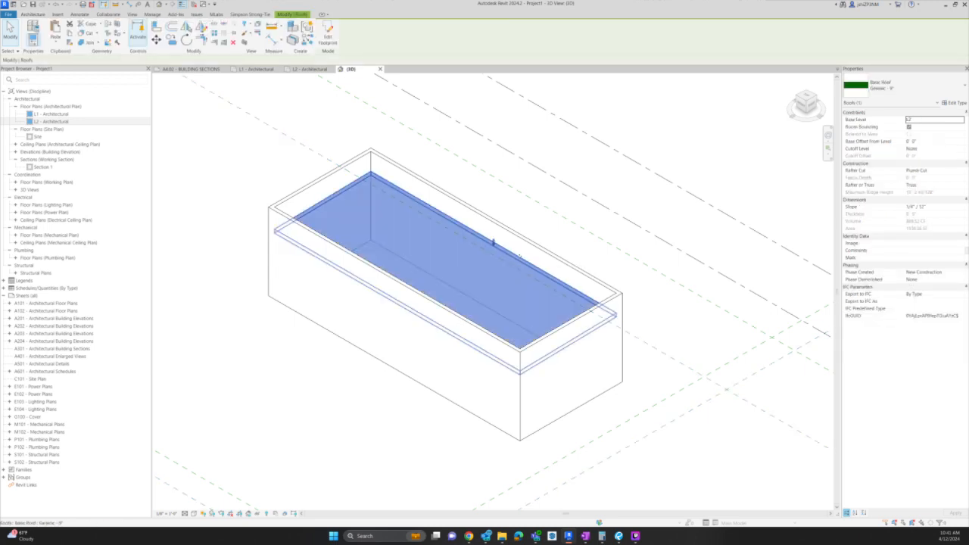
{"action": "double_click", "coordinate": [51, 114]}
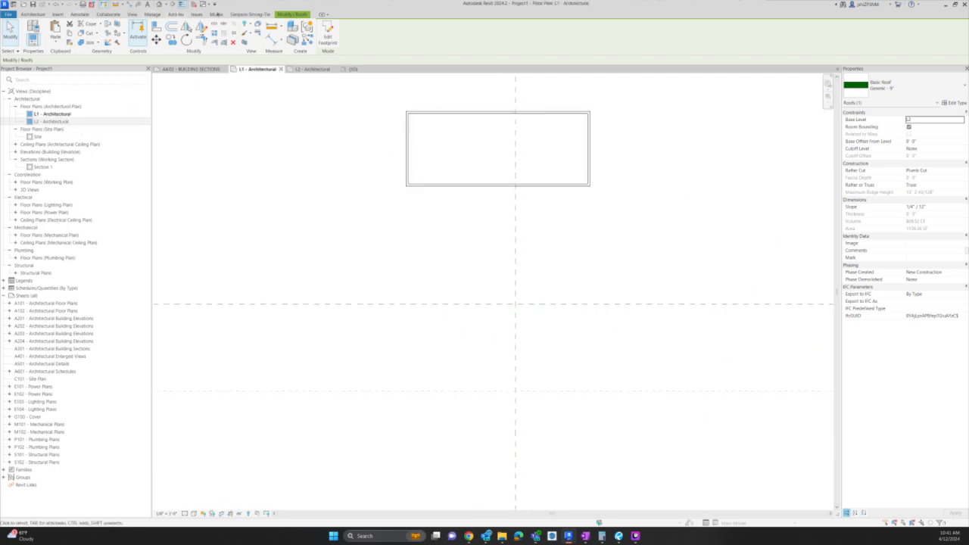
{"action": "left_click", "coordinate": [131, 15]}
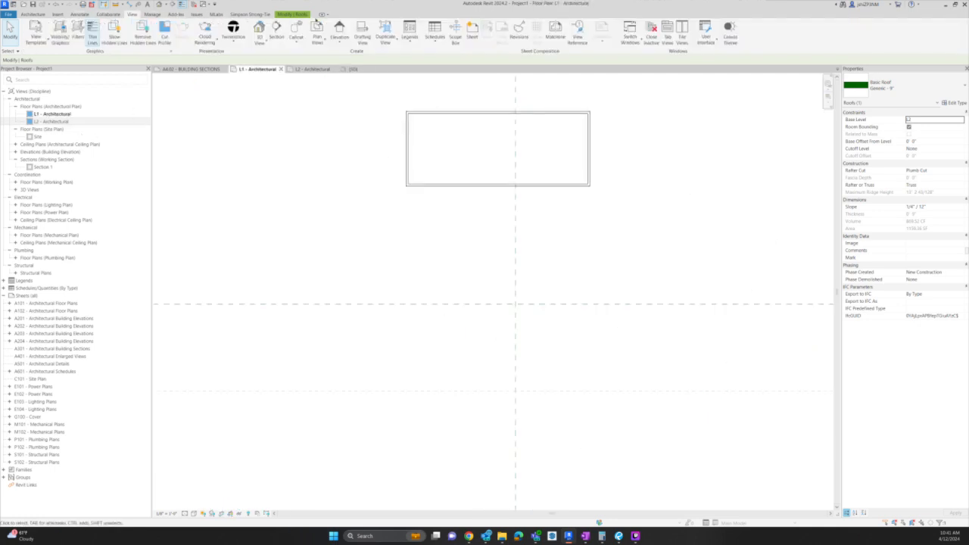
{"action": "left_click", "coordinate": [274, 32]}
{"action": "left_click", "coordinate": [459, 87]}
{"action": "left_click", "coordinate": [459, 208]}
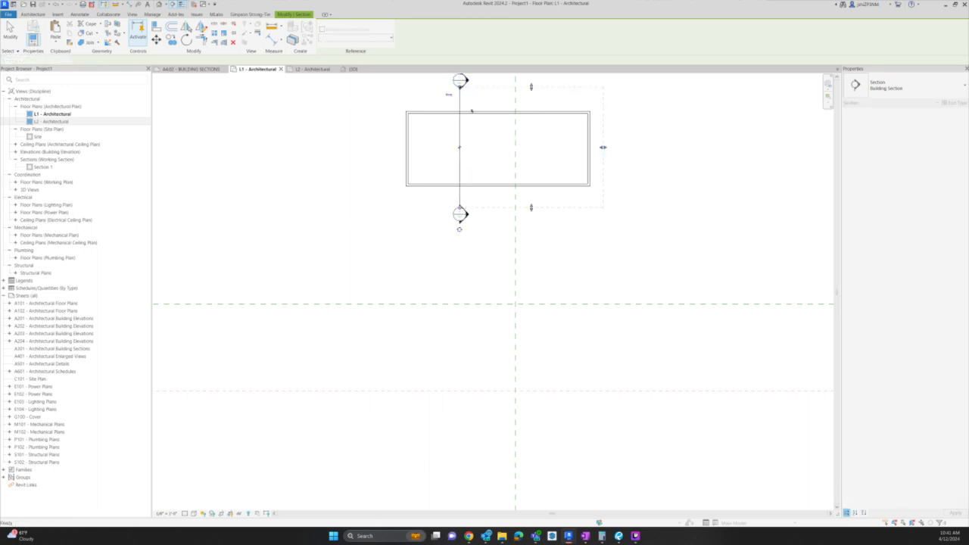
{"action": "key", "text": "Escape"}
{"action": "double_click", "coordinate": [460, 214]}
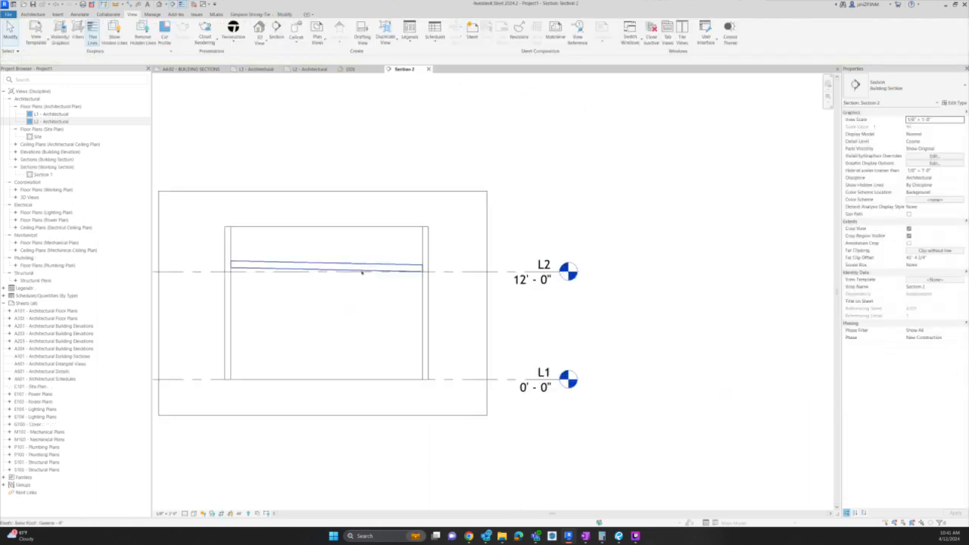
{"action": "scroll", "coordinate": [361, 271], "scroll_direction": "up", "scroll_amount": 3}
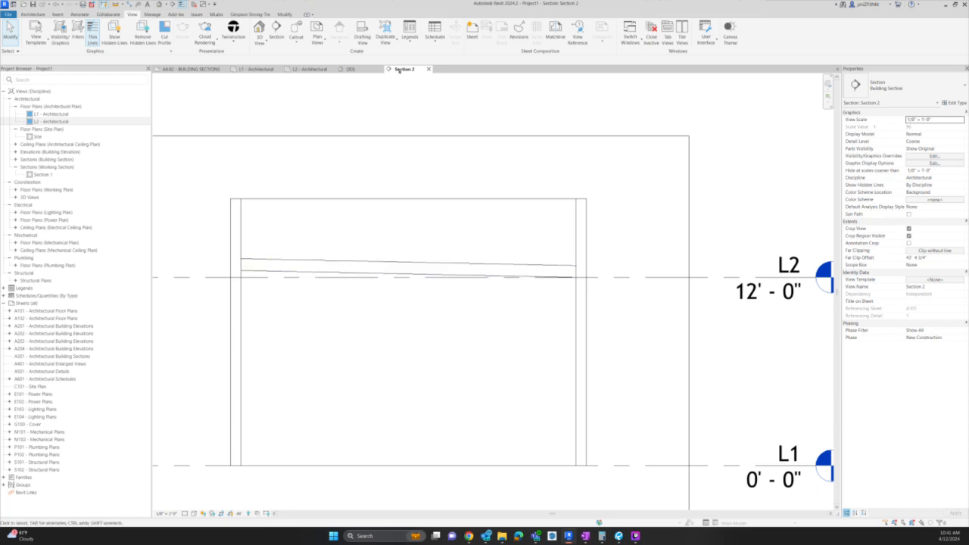
Flip the new section's viewing direction in the L1 - Architectural floor plan and reopen its section view.
{"action": "left_click", "coordinate": [363, 69]}
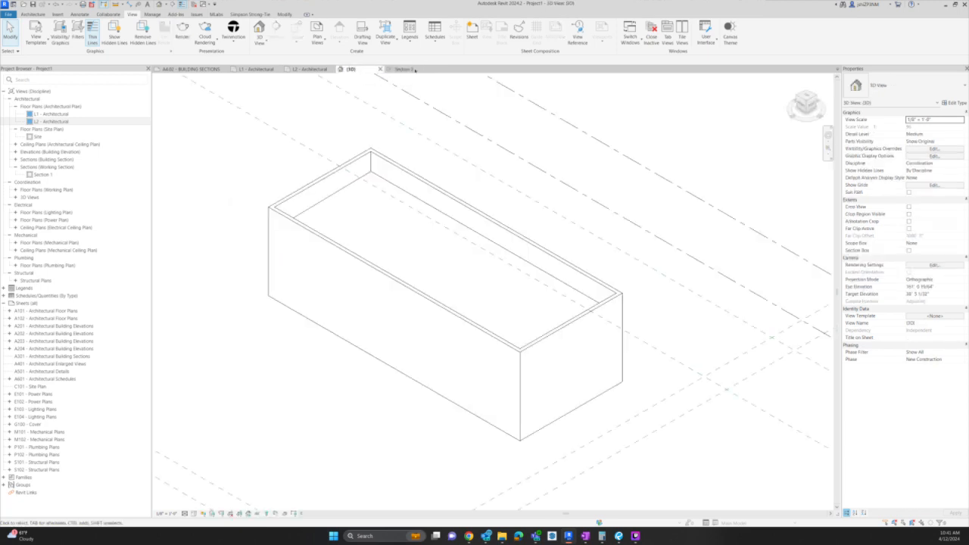
{"action": "left_click", "coordinate": [248, 69]}
{"action": "left_click", "coordinate": [460, 167]}
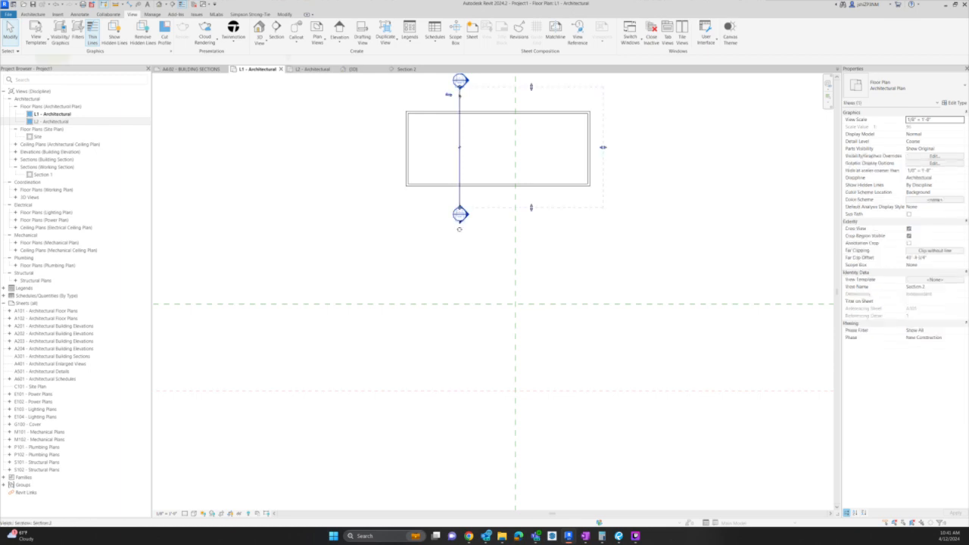
{"action": "double_click", "coordinate": [460, 213]}
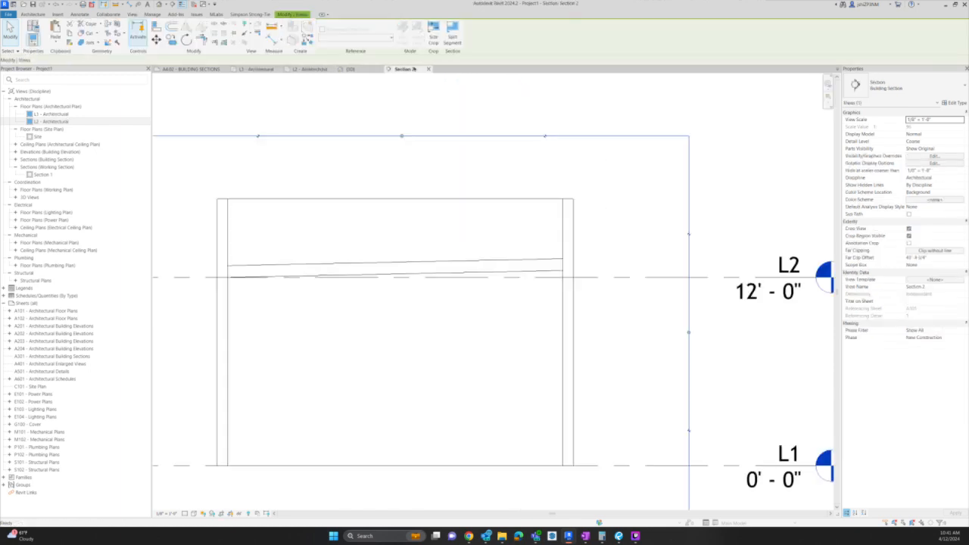
Sketch a rectangular 2' x 2' ACT System ceiling along the inside wall faces in the L2 - Architectural floor plan and finish it.
{"action": "left_click", "coordinate": [545, 269]}
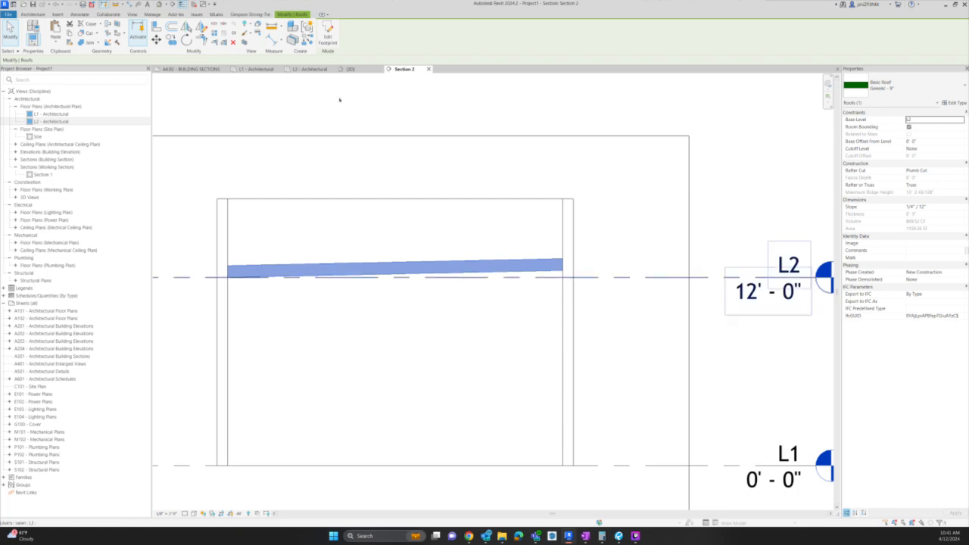
{"action": "left_click", "coordinate": [259, 69]}
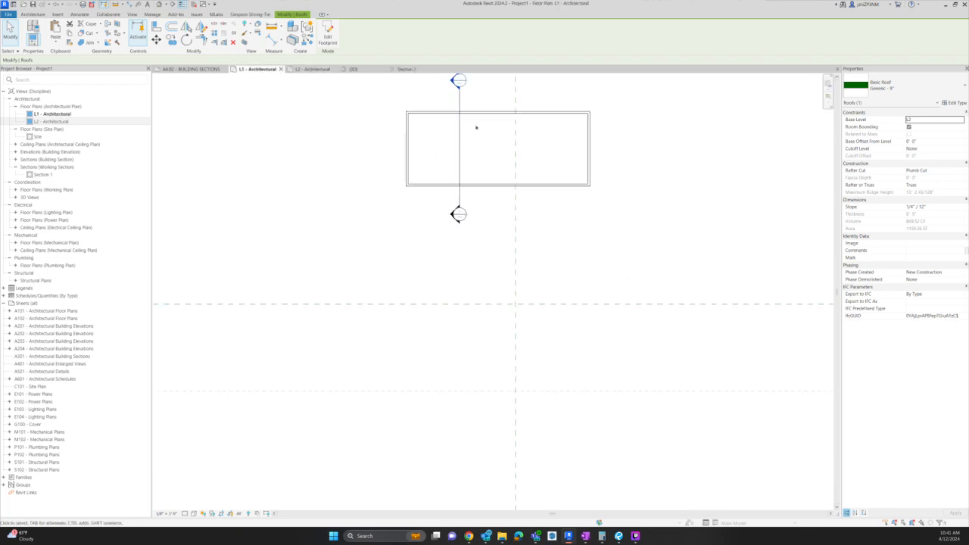
{"action": "left_click", "coordinate": [306, 69]}
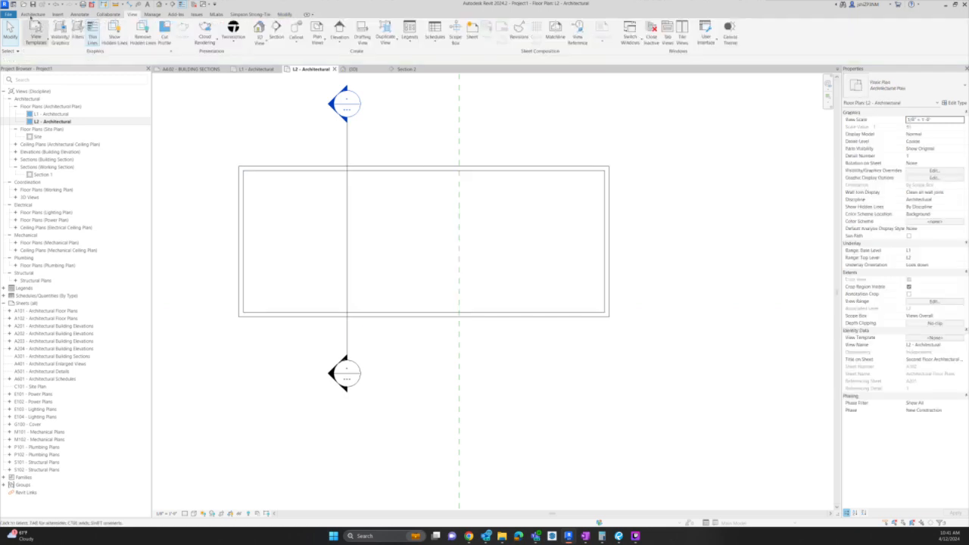
{"action": "left_click", "coordinate": [32, 15]}
{"action": "left_click", "coordinate": [155, 31]}
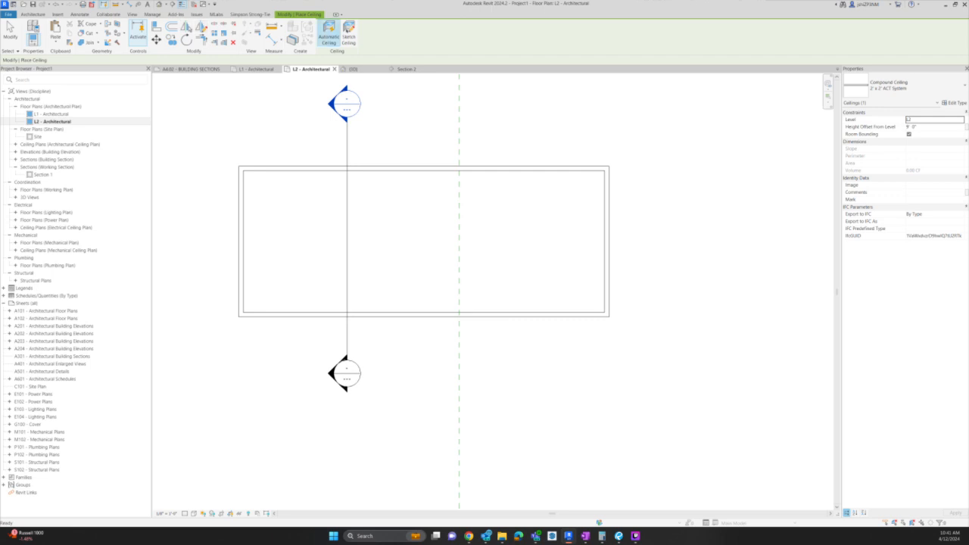
{"action": "left_click", "coordinate": [348, 35]}
{"action": "left_click", "coordinate": [389, 26]}
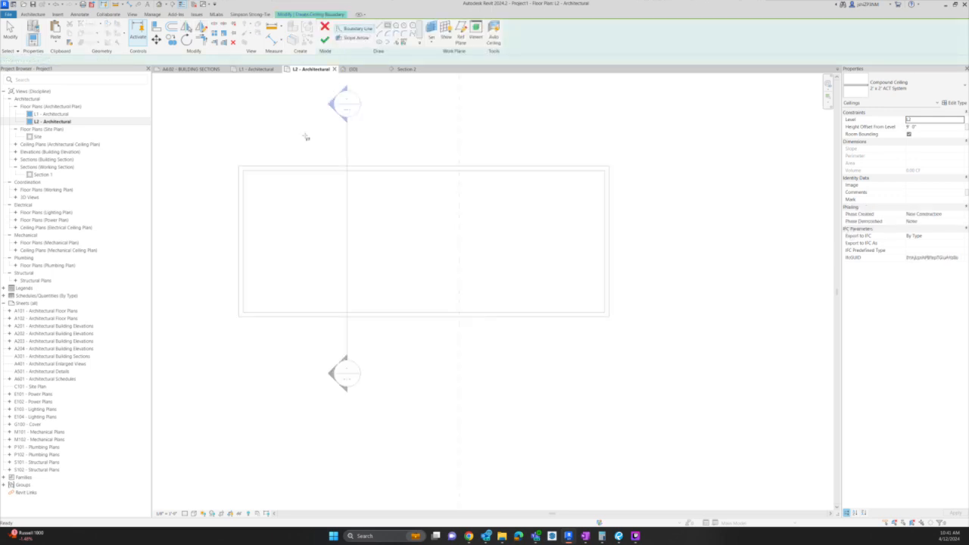
{"action": "left_click", "coordinate": [243, 171]}
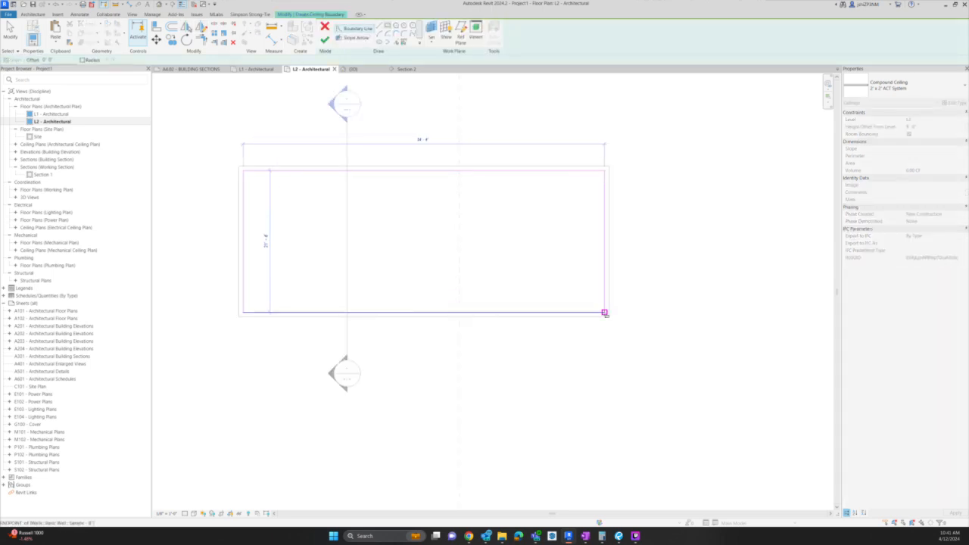
{"action": "left_click", "coordinate": [604, 310]}
{"action": "left_click", "coordinate": [324, 40]}
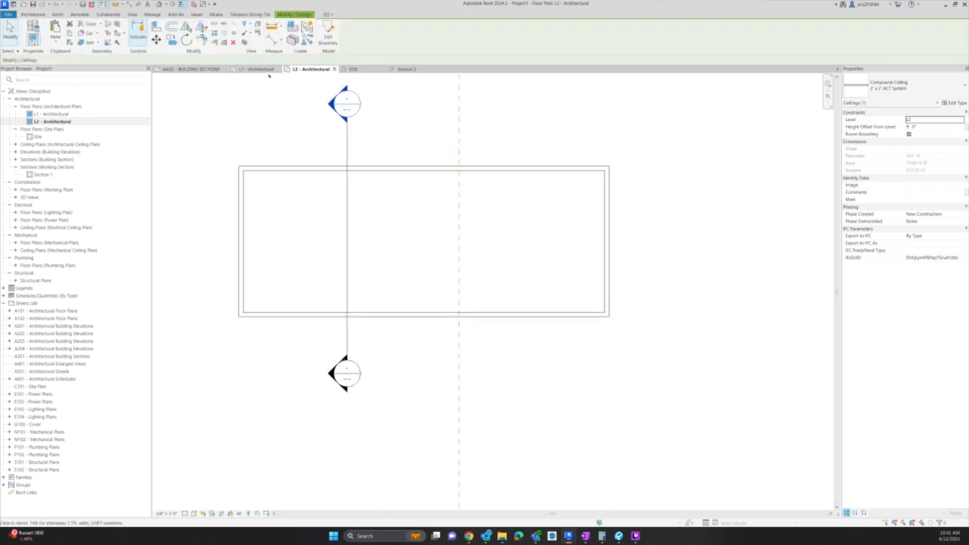
Set the new ceiling's Level to L1 in the 3D view and check its position in Section 2.
{"action": "left_click", "coordinate": [407, 69]}
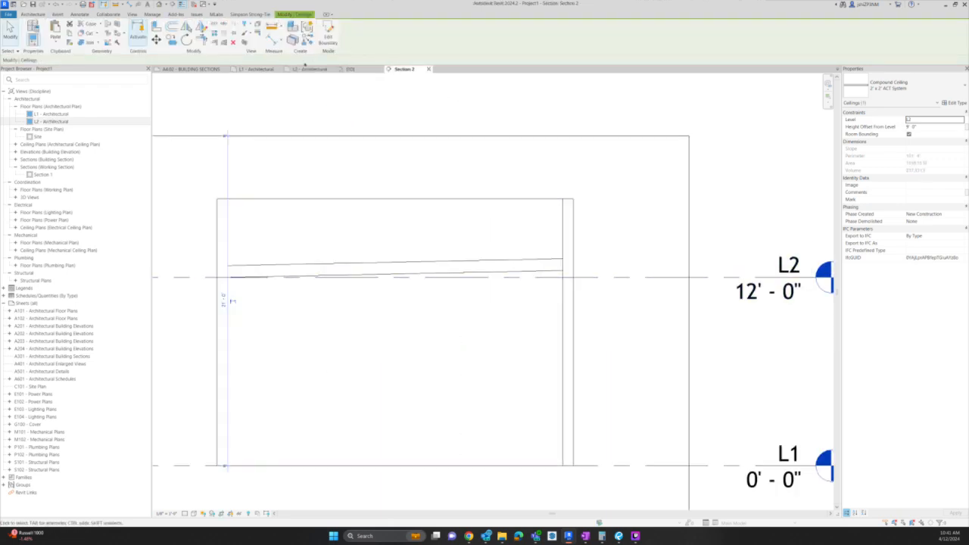
{"action": "left_click", "coordinate": [350, 69]}
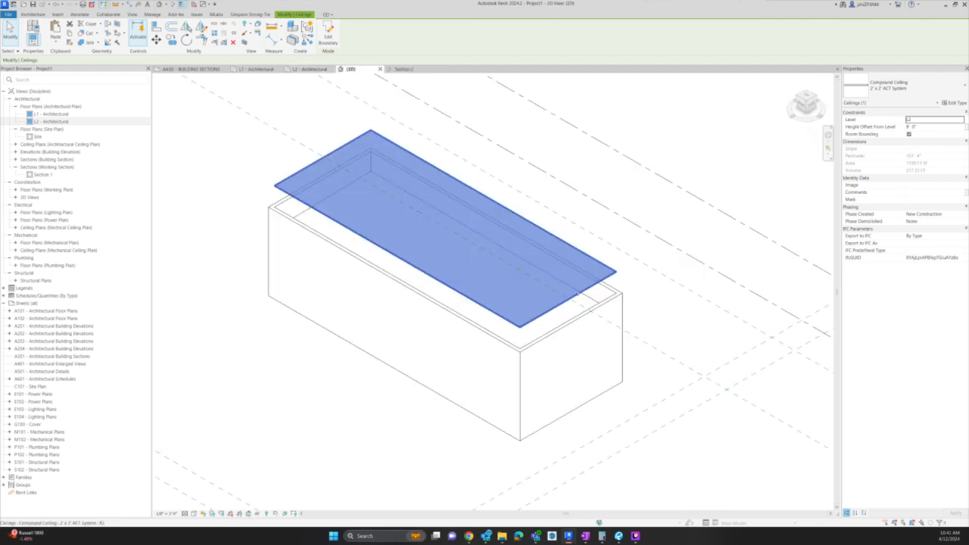
{"action": "left_click", "coordinate": [911, 126]}
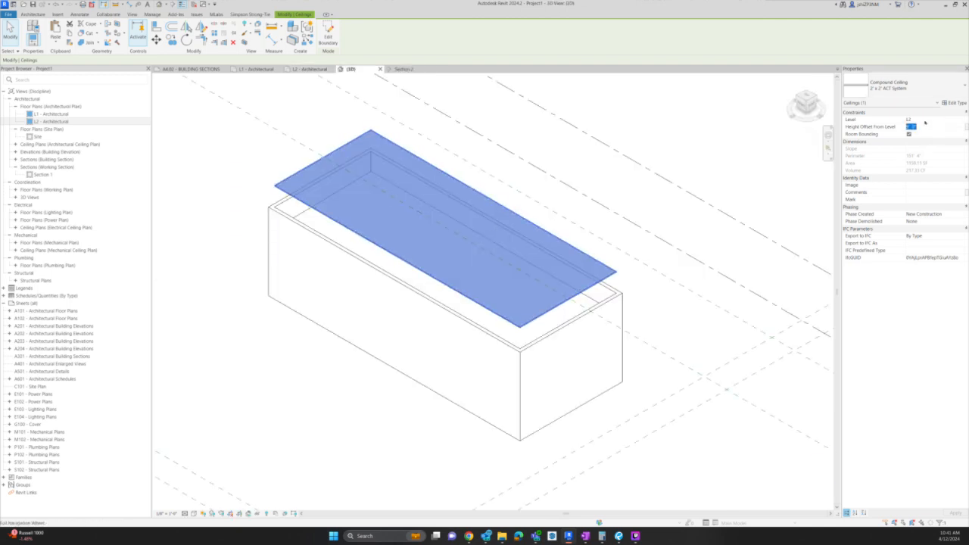
{"action": "left_click", "coordinate": [924, 120]}
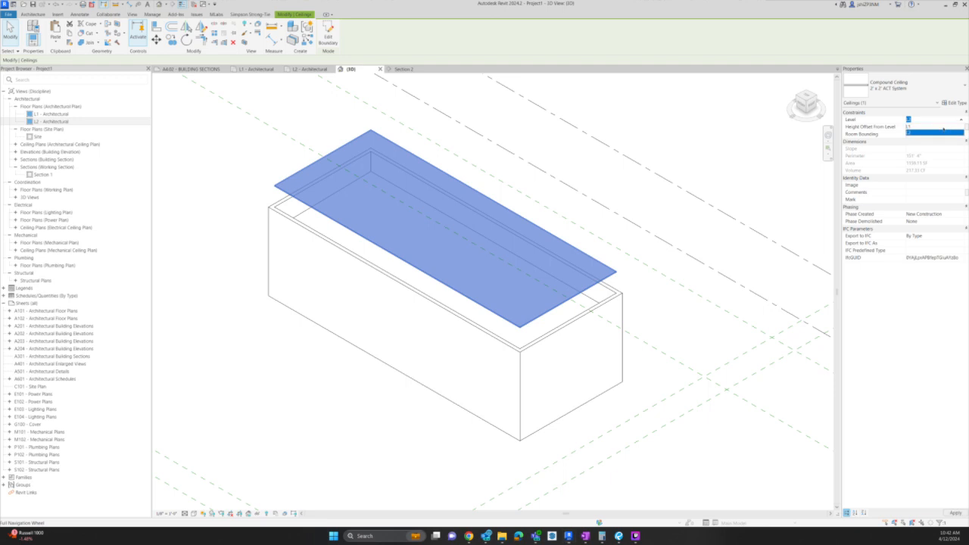
{"action": "left_click", "coordinate": [931, 127]}
{"action": "left_click", "coordinate": [408, 69]}
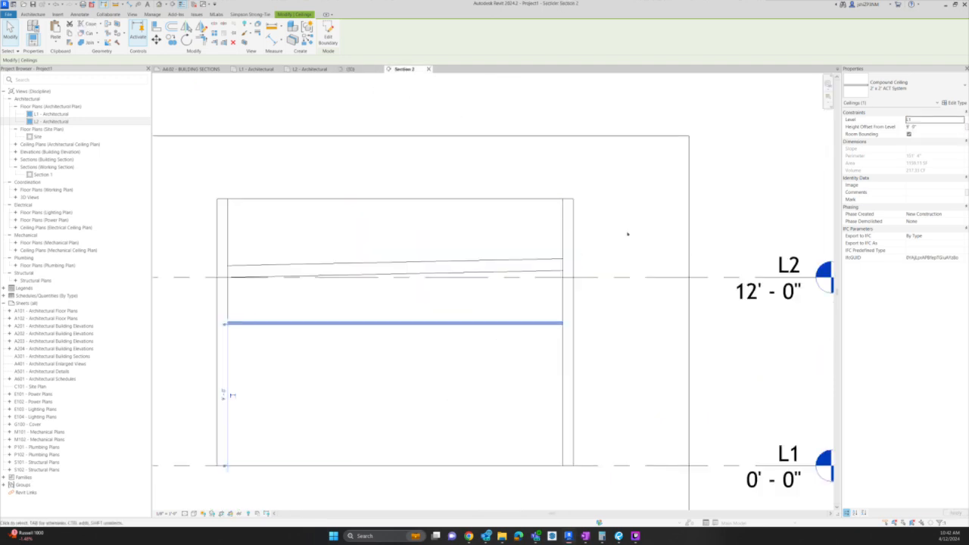
{"action": "left_click", "coordinate": [637, 201]}
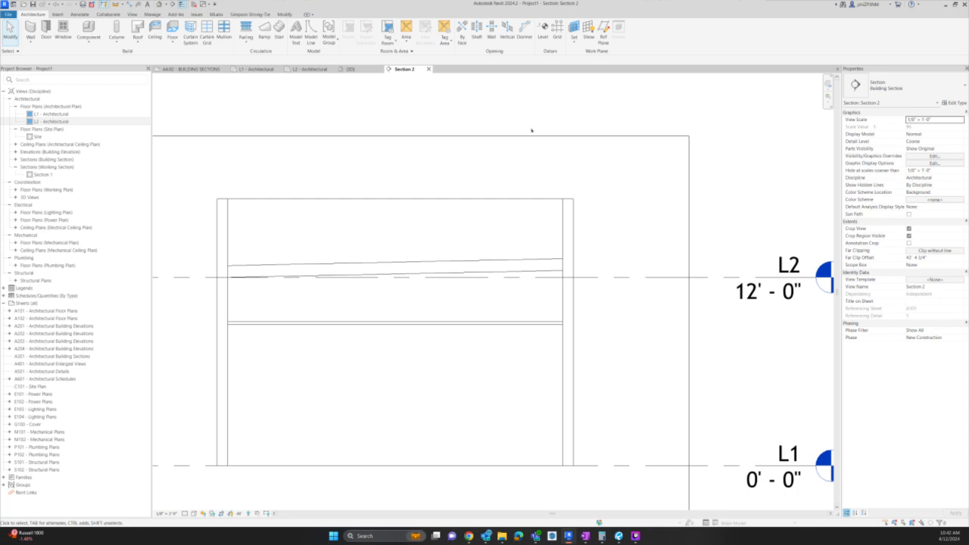
{"action": "left_click", "coordinate": [310, 69]}
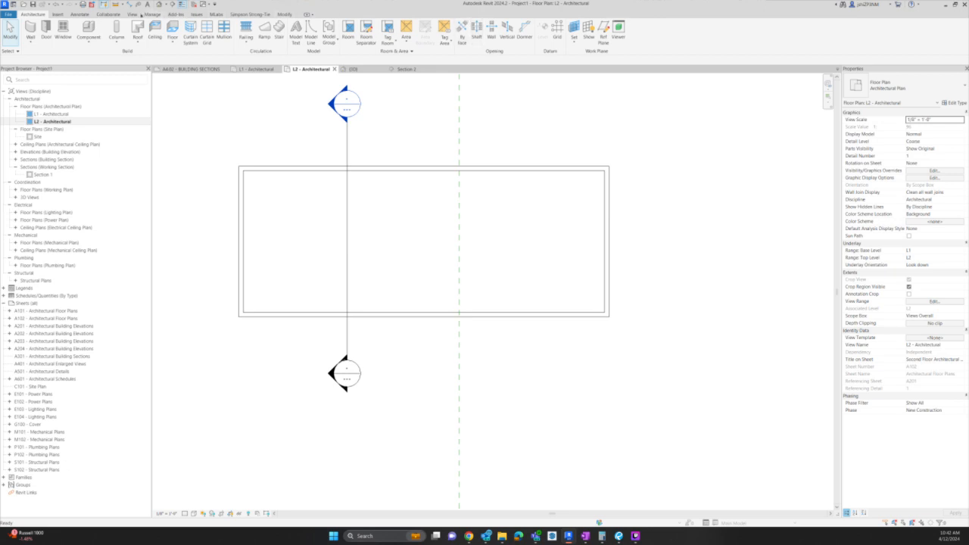
{"action": "left_click", "coordinate": [56, 14]}
{"action": "left_click", "coordinate": [79, 14]}
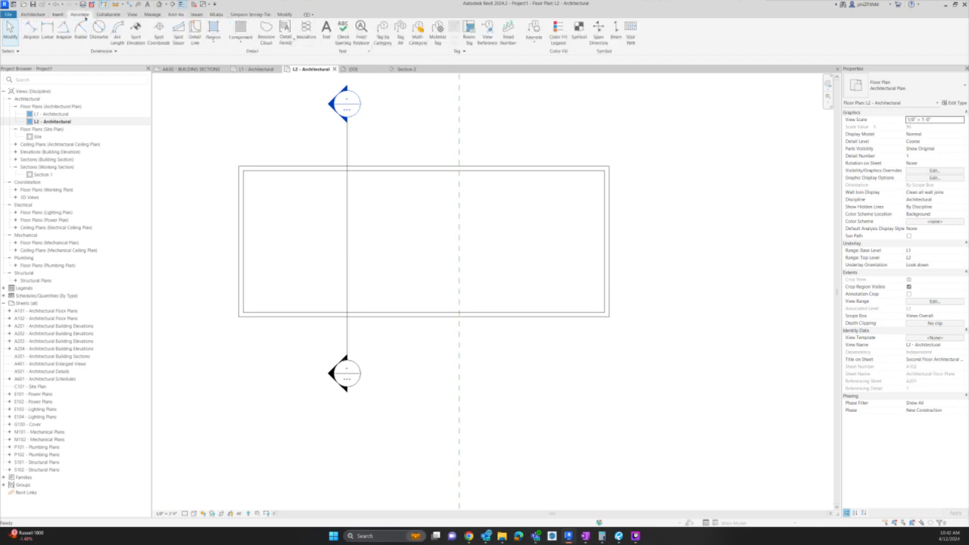
{"action": "left_click", "coordinate": [32, 13]}
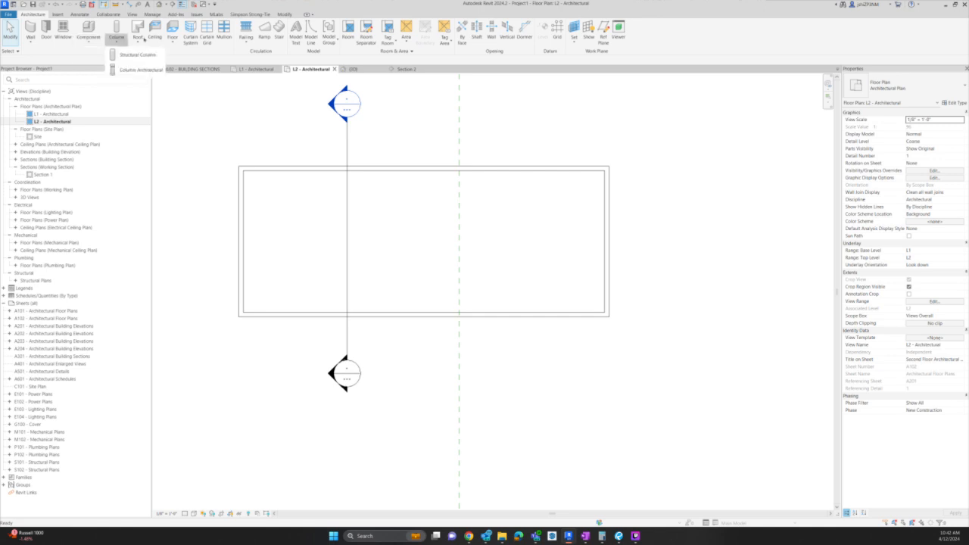
{"action": "left_click", "coordinate": [138, 39]}
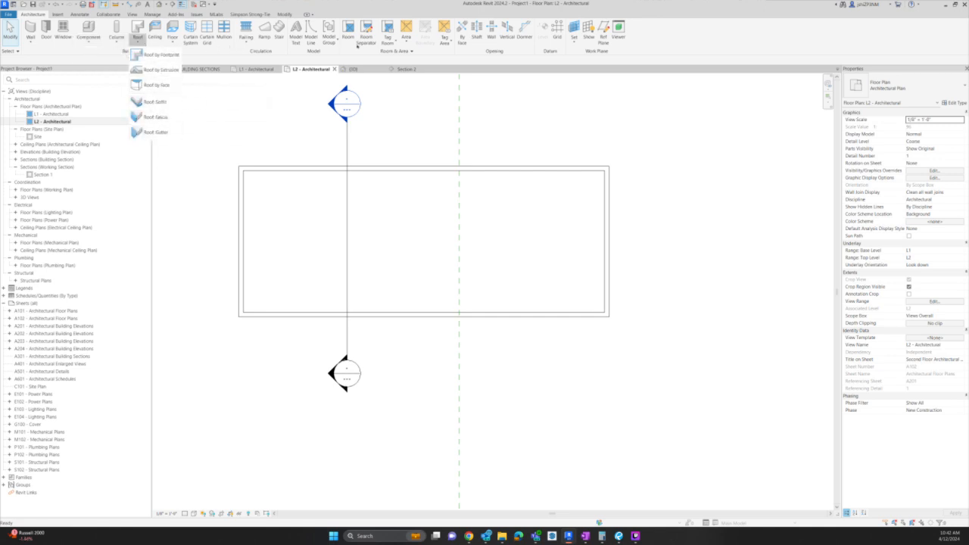
{"action": "left_click", "coordinate": [621, 104]}
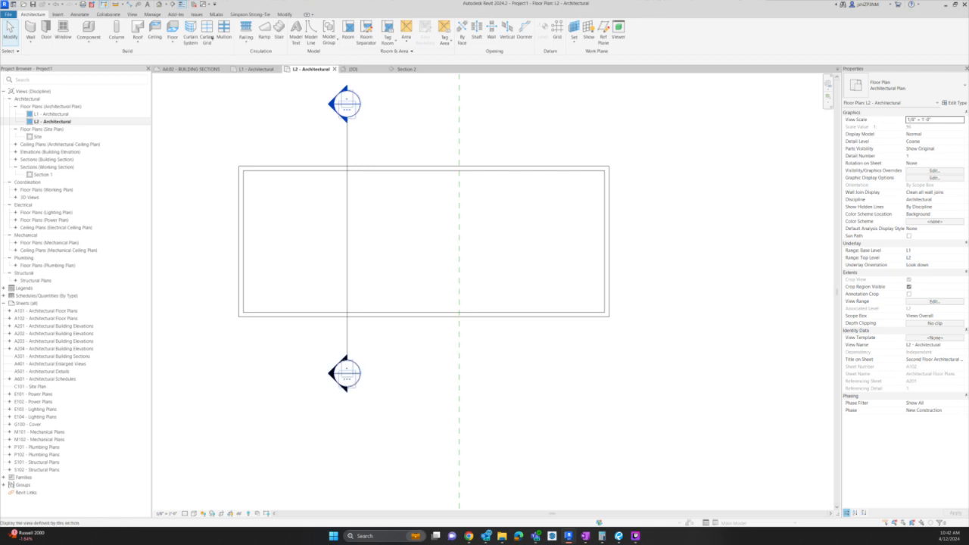
Reopen the roof's footprint from the 3D view, select its chain of boundary lines, and finish the edit.
{"action": "left_click", "coordinate": [355, 69]}
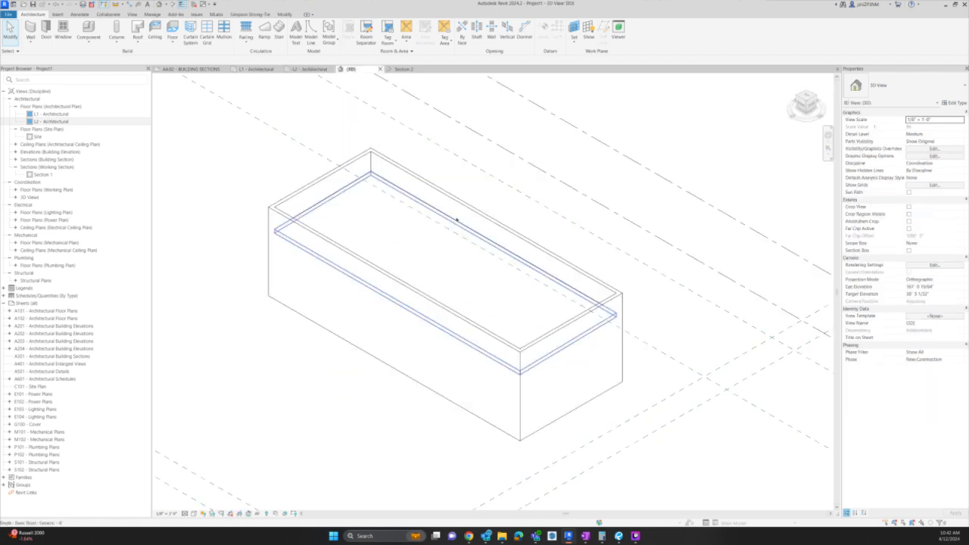
{"action": "left_click", "coordinate": [457, 220]}
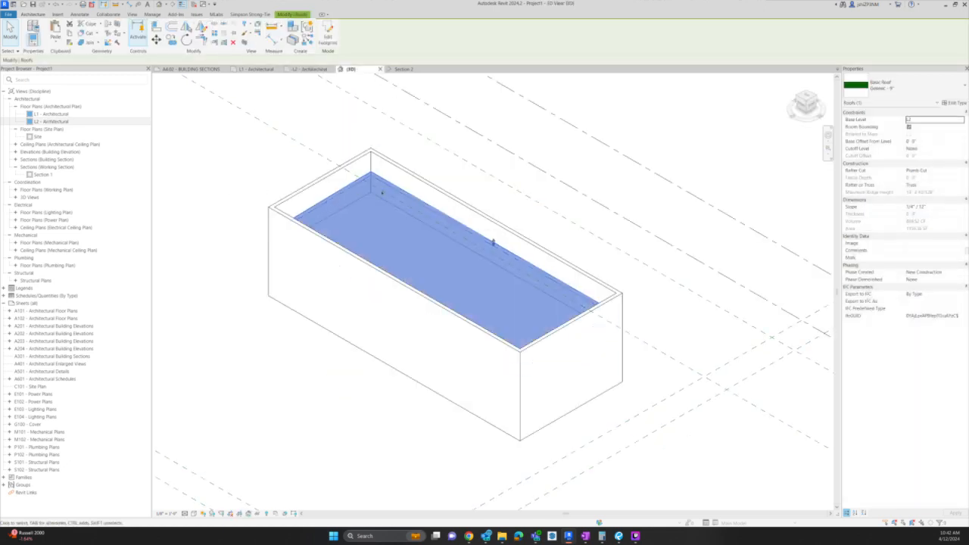
{"action": "key", "text": "Escape"}
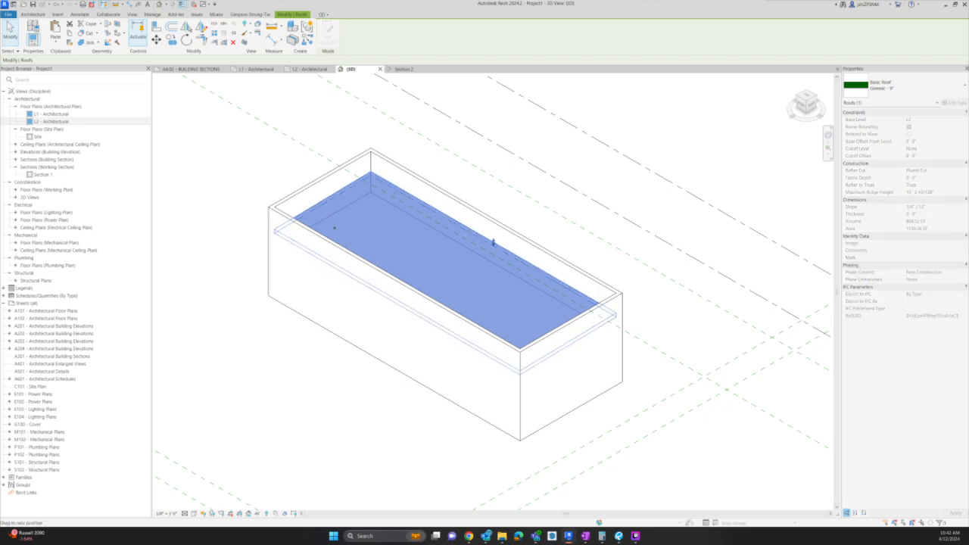
{"action": "left_click", "coordinate": [493, 242]}
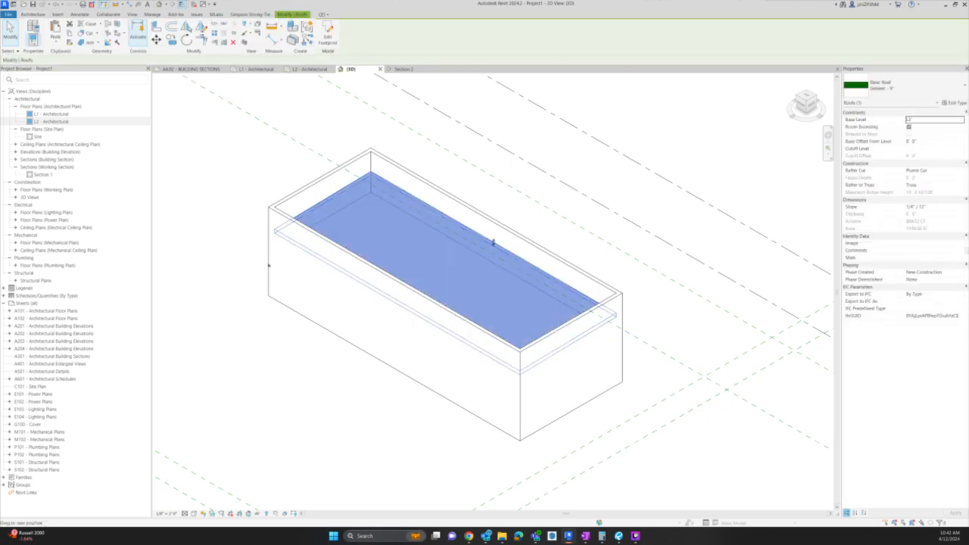
{"action": "double_click", "coordinate": [492, 242]}
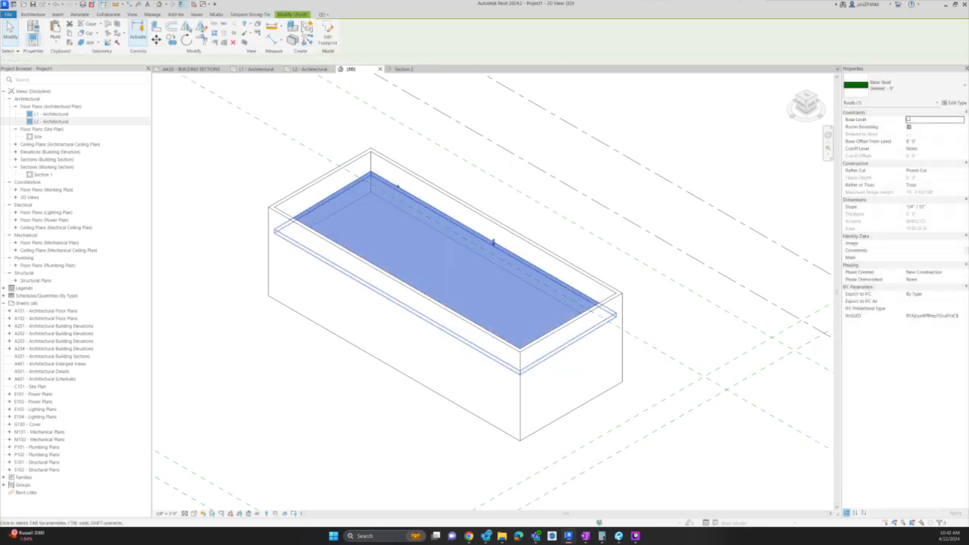
{"action": "key", "text": "Tab"}
{"action": "left_click", "coordinate": [359, 189]}
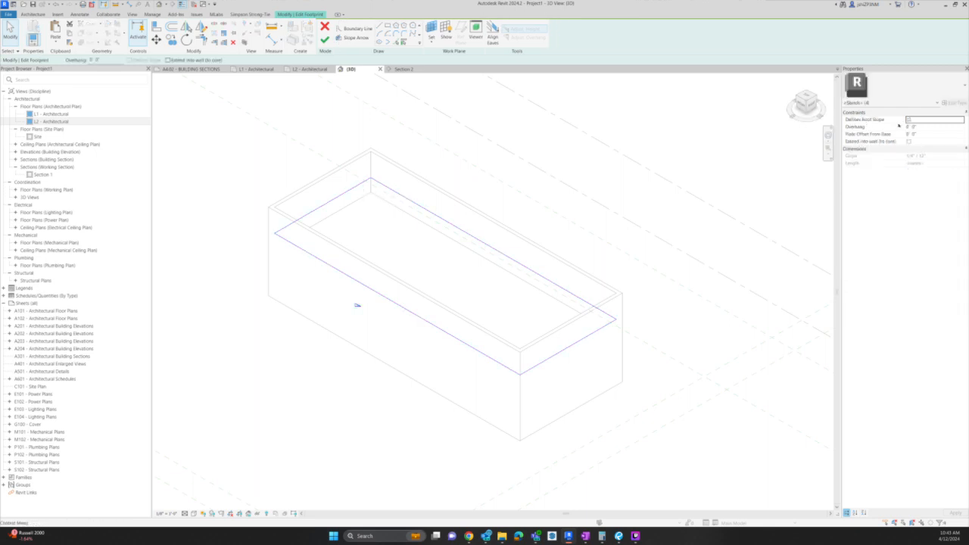
{"action": "left_click", "coordinate": [362, 149]}
{"action": "left_click", "coordinate": [324, 39]}
Move one short end wall inward in the 3D view to shorten the building.
{"action": "left_click", "coordinate": [328, 168]}
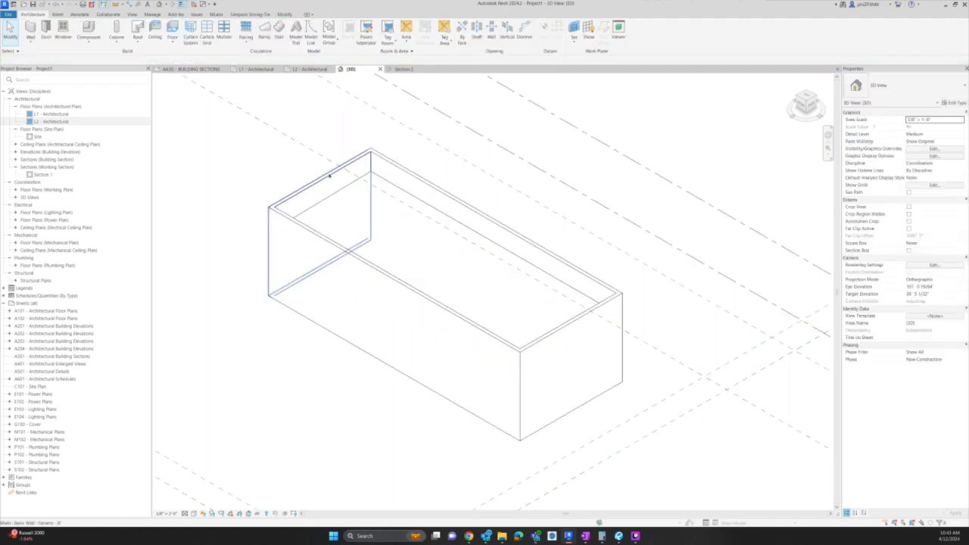
{"action": "left_click", "coordinate": [330, 175]}
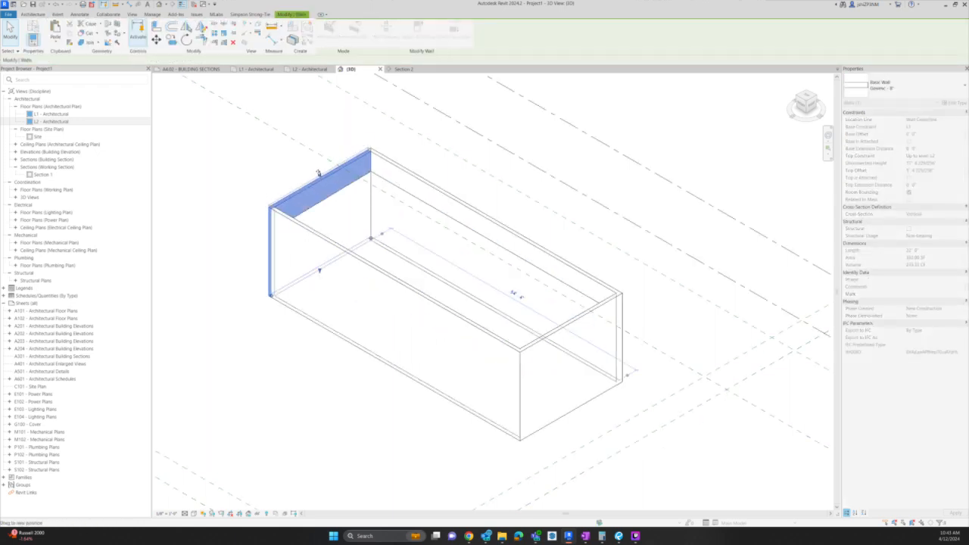
{"action": "left_click", "coordinate": [324, 155]}
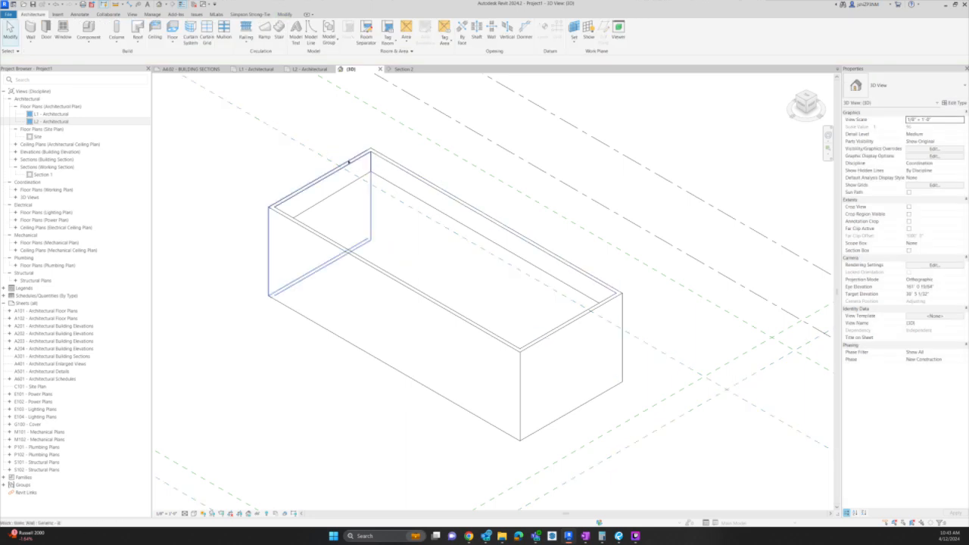
{"action": "left_click", "coordinate": [348, 161]}
{"action": "left_click_drag", "start_coordinate": [348, 161], "coordinate": [405, 193]}
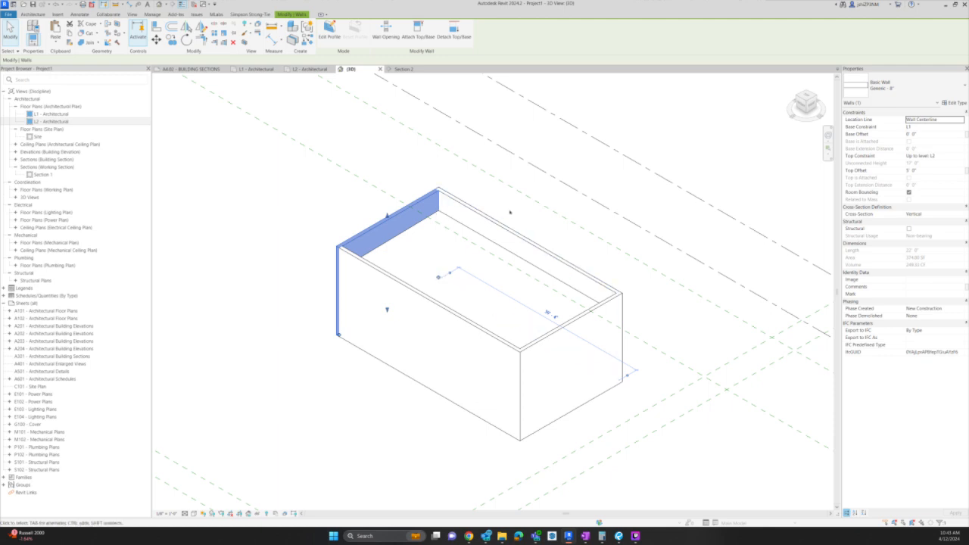
Select the chain of four walls and copy it along the building's long direction, beyond the moved end wall.
{"action": "scroll", "coordinate": [510, 202], "scroll_direction": "down", "scroll_amount": 3}
{"action": "left_click", "coordinate": [423, 210]}
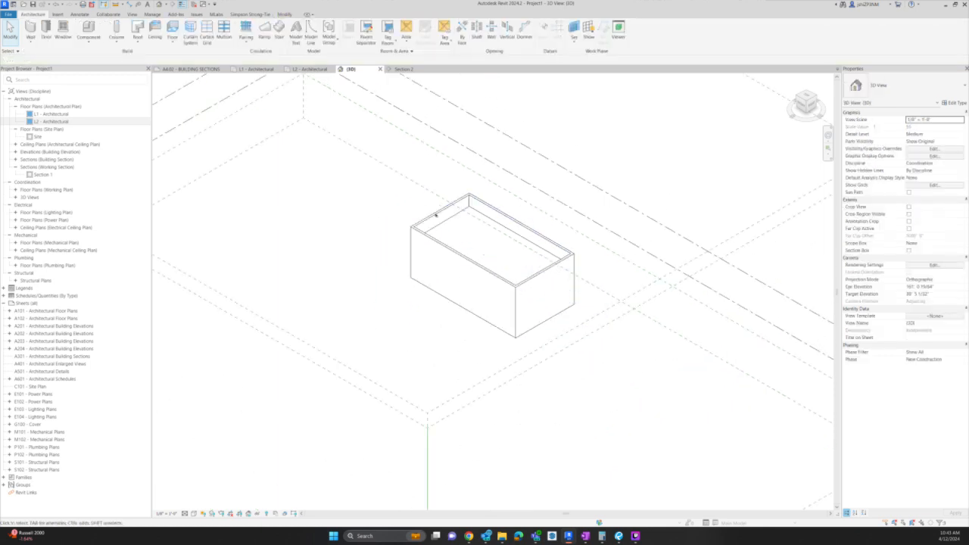
{"action": "key", "text": "Tab"}
{"action": "left_click", "coordinate": [436, 215]}
{"action": "key", "text": "c"}
{"action": "key", "text": "o"}
{"action": "left_click", "coordinate": [392, 230]}
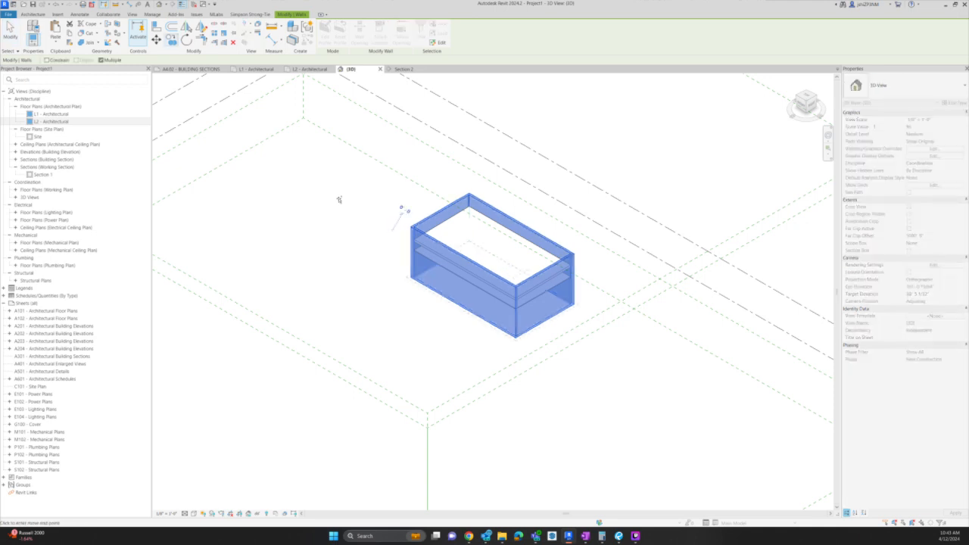
{"action": "left_click", "coordinate": [333, 204]}
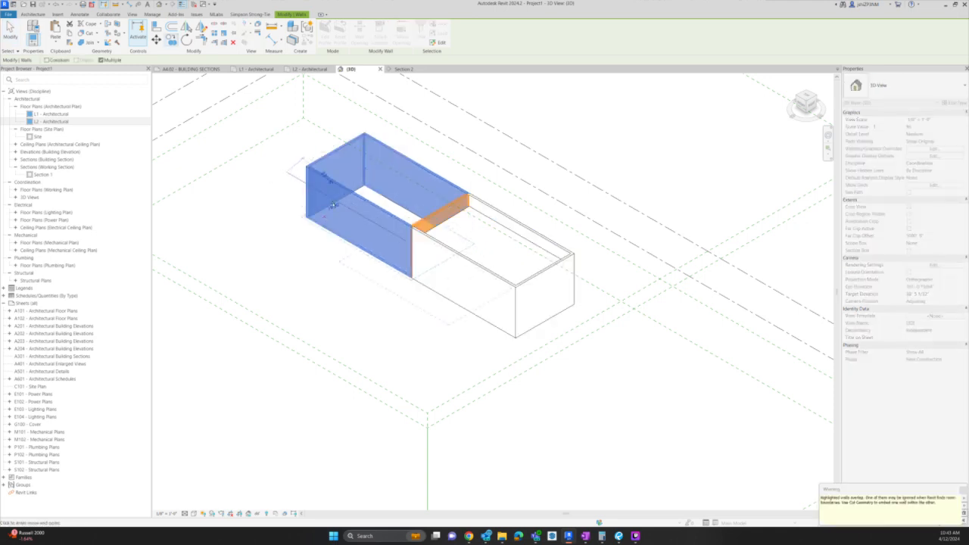
Move the copied walls farther away so they stand clear of the original building.
{"action": "key", "text": "Escape"}
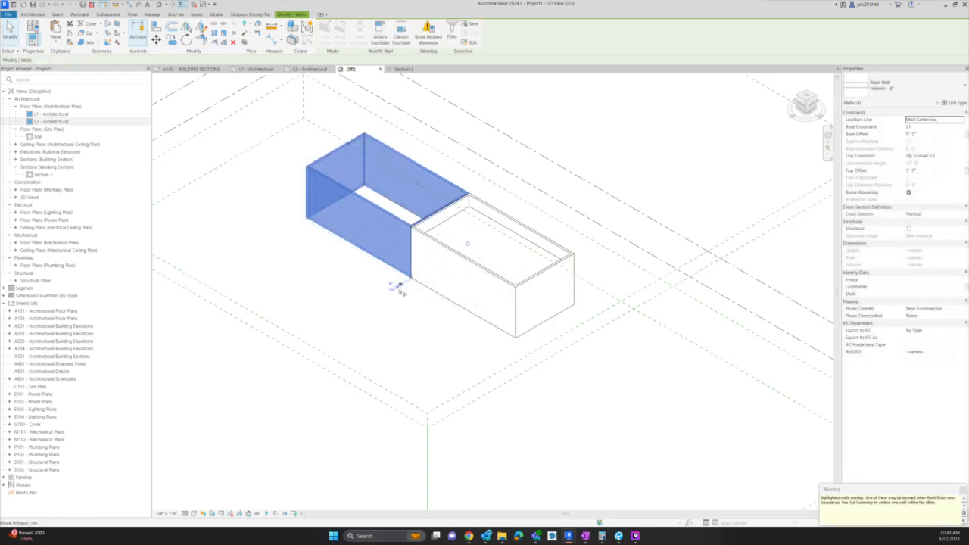
{"action": "left_click_drag", "start_coordinate": [401, 292], "coordinate": [356, 266]}
{"action": "scroll", "coordinate": [312, 138], "scroll_direction": "up", "scroll_amount": 2}
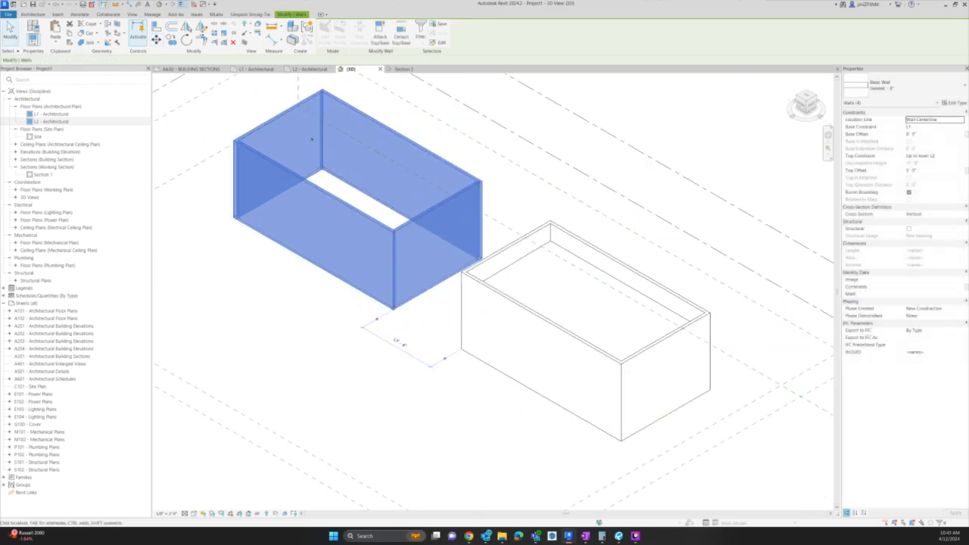
{"action": "key", "text": "Escape"}
Start a Roof by Footprint on level L2 in the 3D view and use the four copied walls as its boundary lines.
{"action": "scroll", "coordinate": [329, 143], "scroll_direction": "up", "scroll_amount": 3}
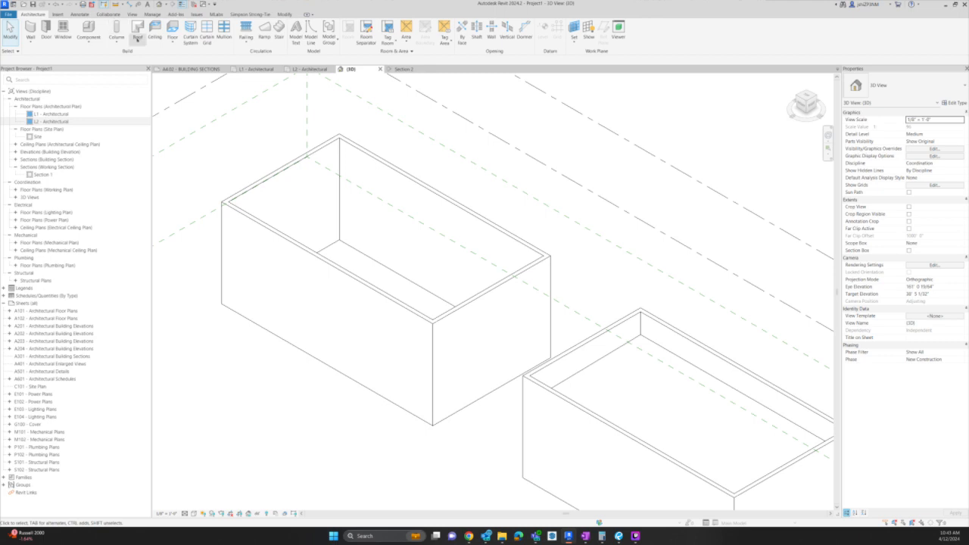
{"action": "left_click", "coordinate": [137, 38]}
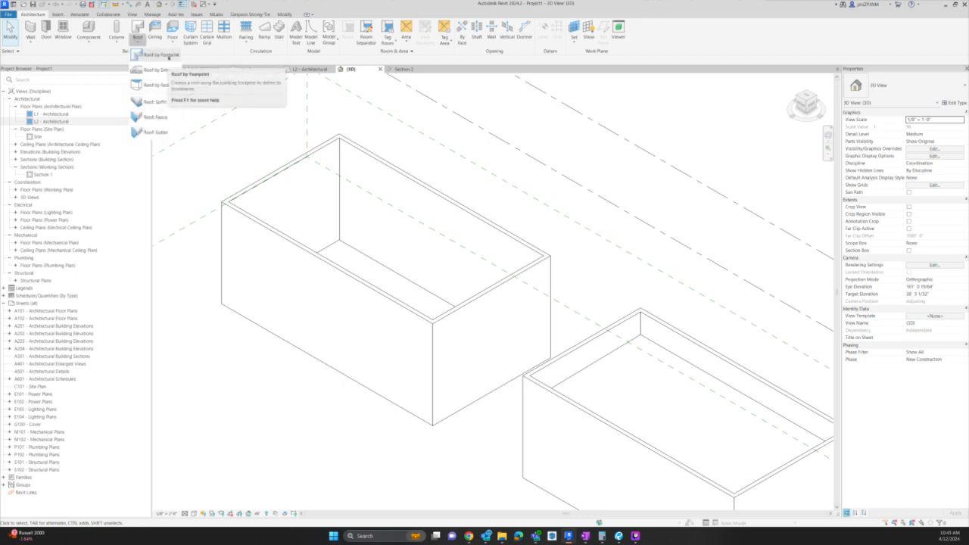
{"action": "left_click", "coordinate": [168, 57]}
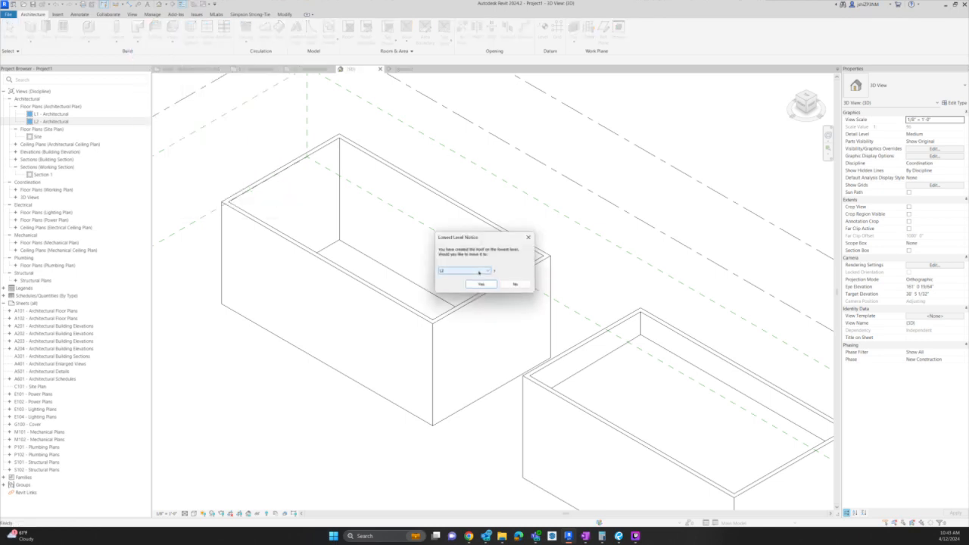
{"action": "left_click", "coordinate": [481, 284]}
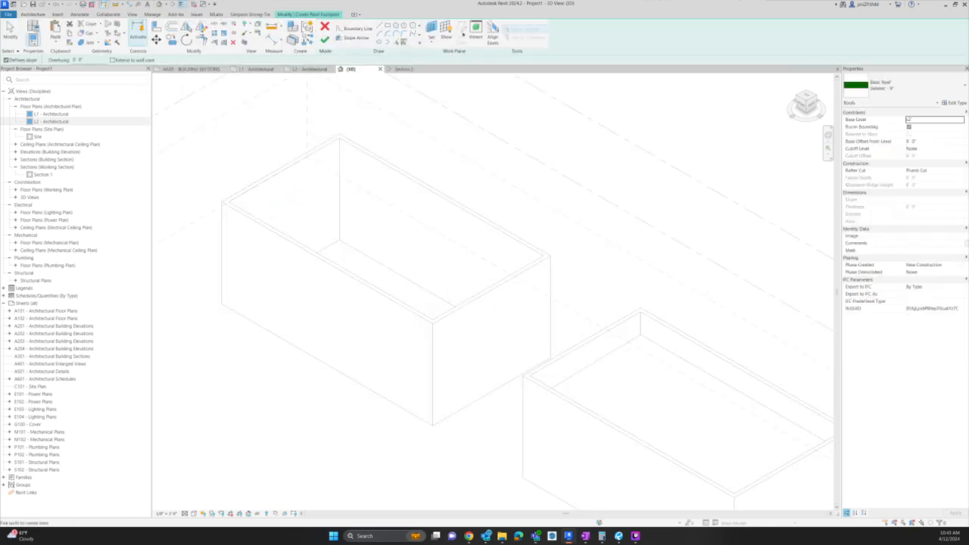
{"action": "left_click", "coordinate": [302, 157]}
{"action": "left_click", "coordinate": [370, 154]}
{"action": "left_click", "coordinate": [499, 291]}
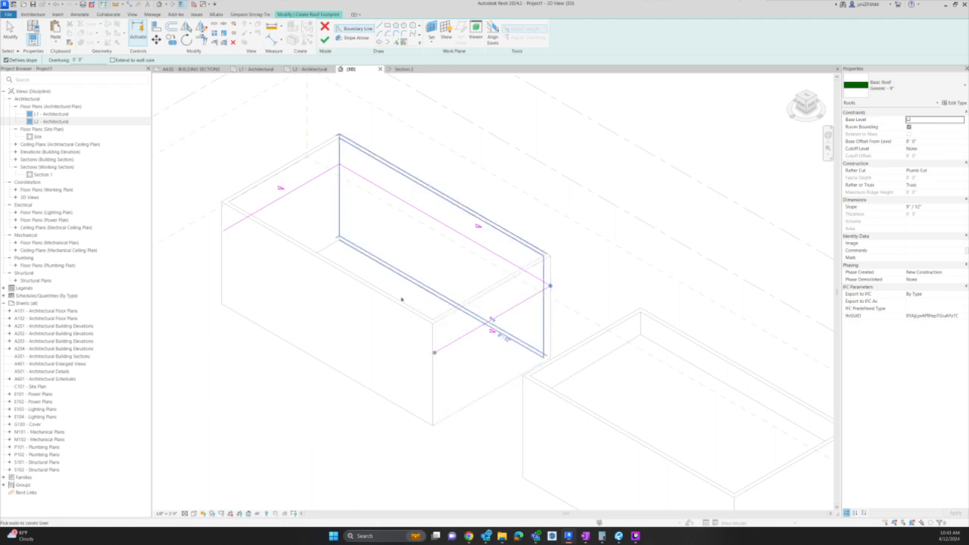
{"action": "left_click", "coordinate": [402, 301]}
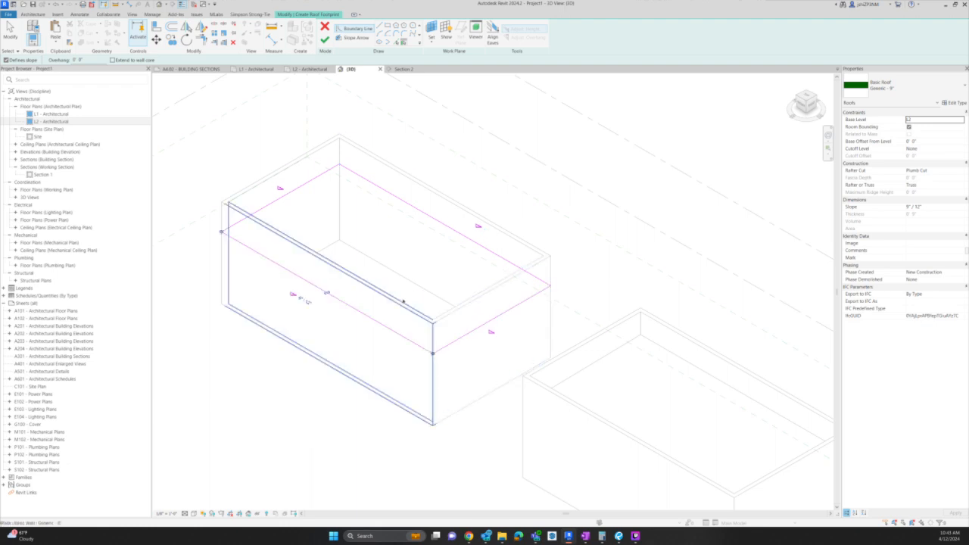
Turn off Defines Roof Slope for the whole chain of boundary lines and finish the roof.
{"action": "key", "text": "Escape"}
{"action": "key", "text": "Tab"}
{"action": "left_click", "coordinate": [474, 242]}
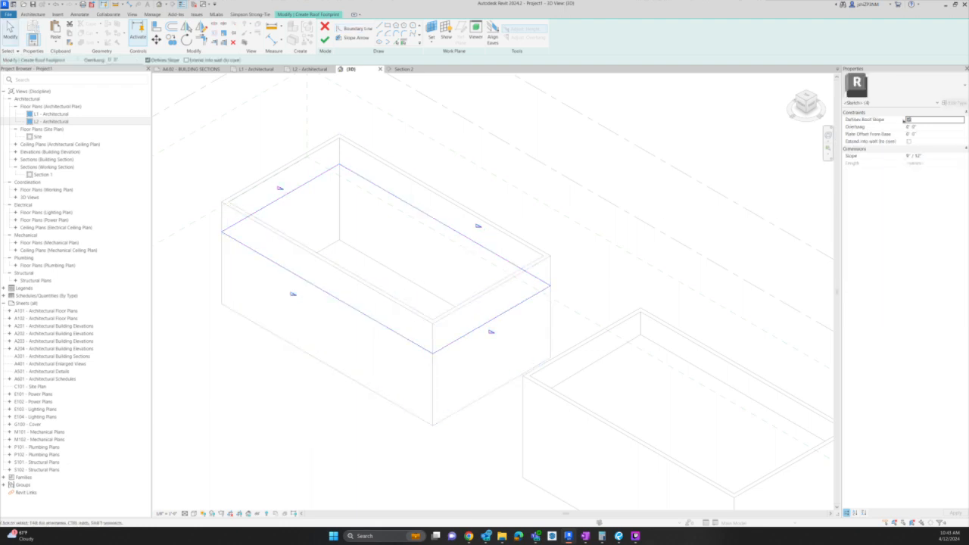
{"action": "left_click", "coordinate": [908, 120]}
{"action": "left_click", "coordinate": [325, 39]}
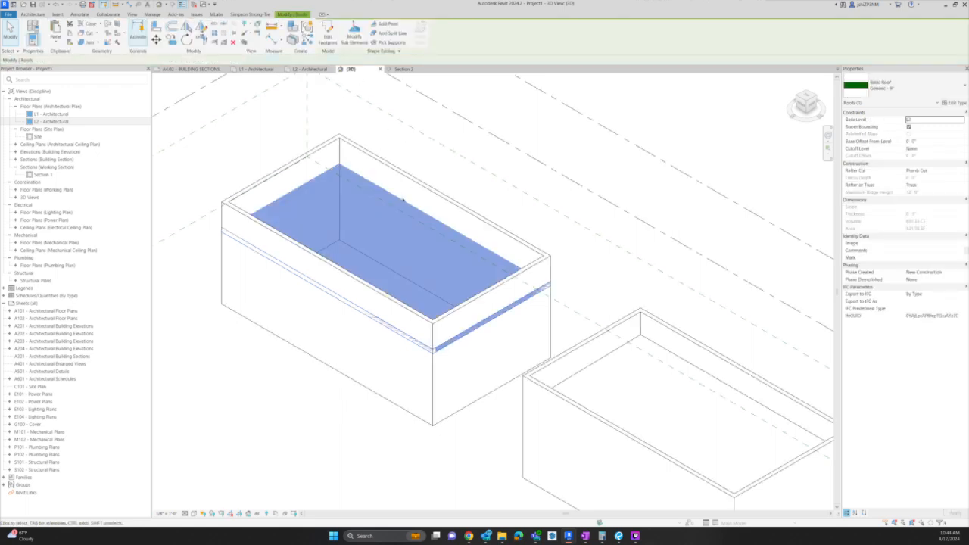
Reopen the new roof's footprint, flip its boundary lines to the inner faces of the walls, and finish the edit.
{"action": "double_click", "coordinate": [492, 317]}
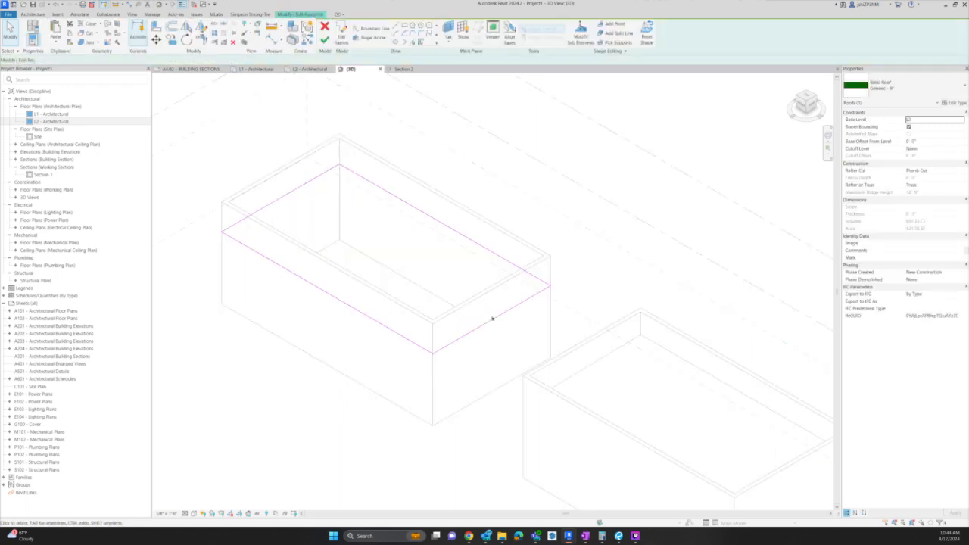
{"action": "left_click", "coordinate": [493, 317]}
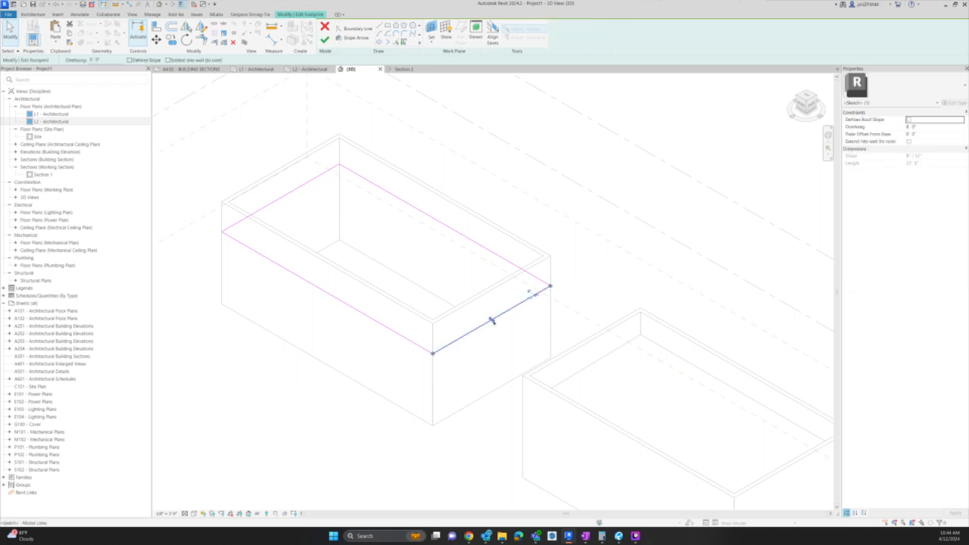
{"action": "left_click", "coordinate": [491, 319]}
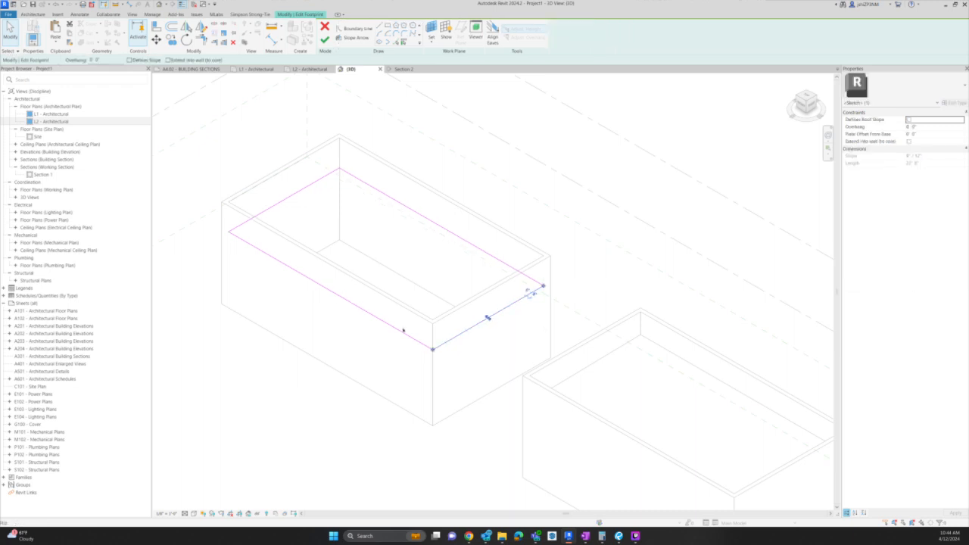
{"action": "left_click", "coordinate": [326, 41]}
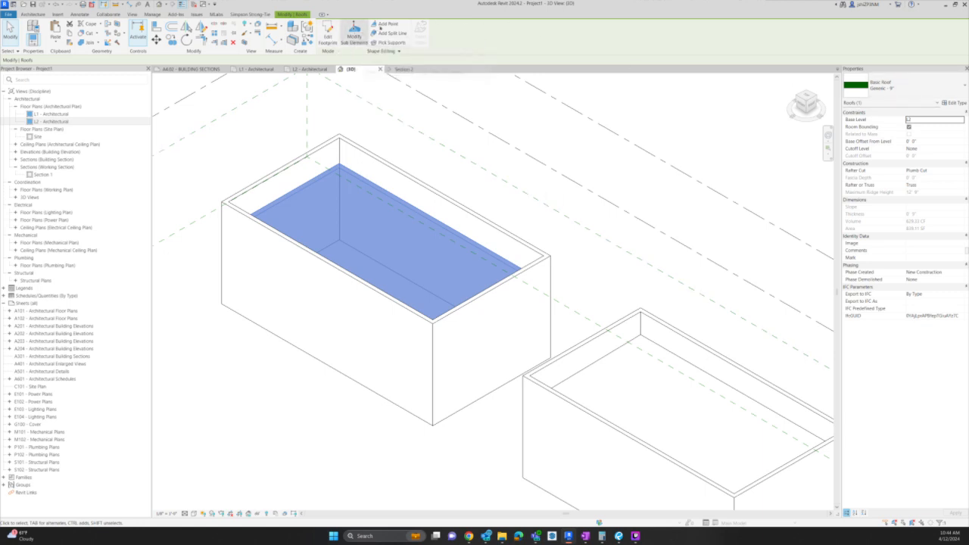
Modify the new flat roof's sub-elements, raising its far long edge to an elevation of 14' 3".
{"action": "left_click", "coordinate": [354, 37]}
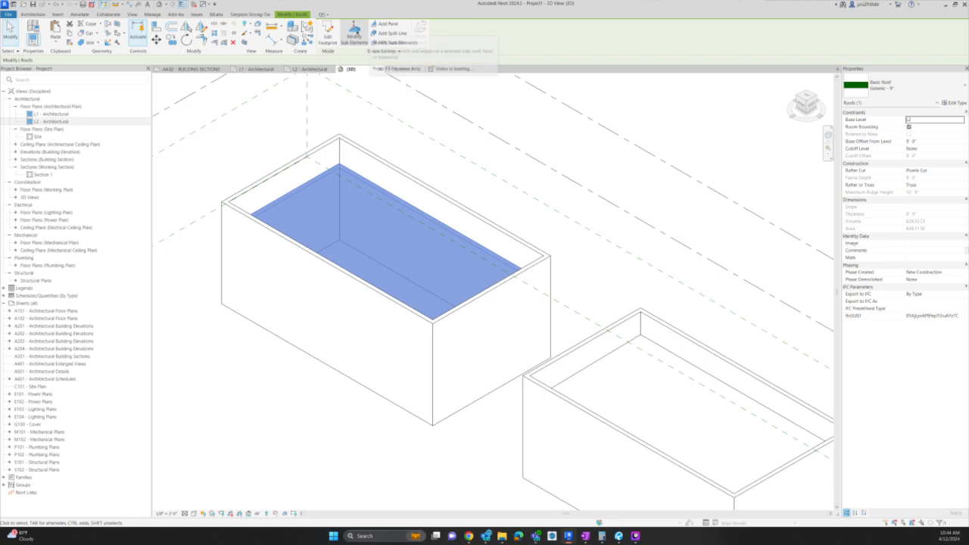
{"action": "left_click", "coordinate": [360, 176]}
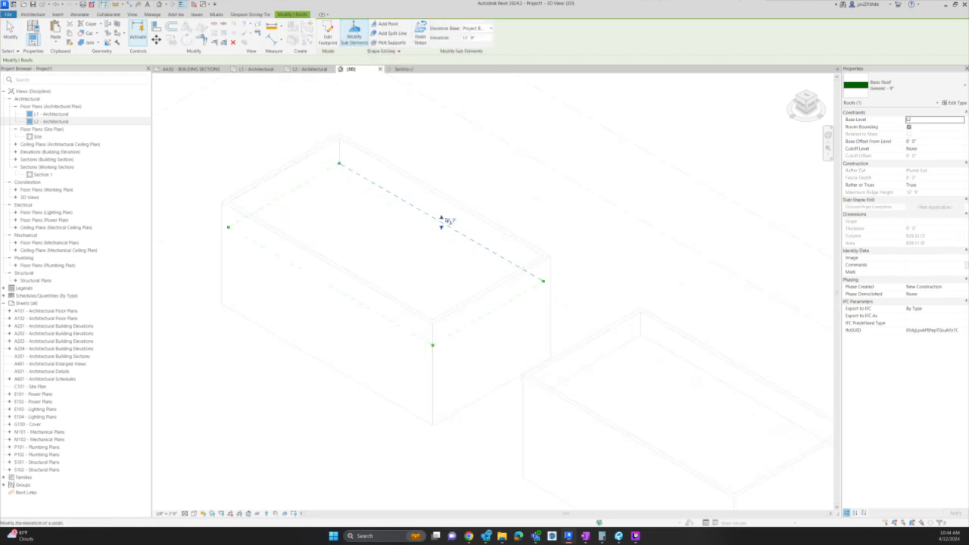
{"action": "left_click", "coordinate": [446, 219]}
{"action": "type", "text": "14 3"}
{"action": "key", "text": "Return"}
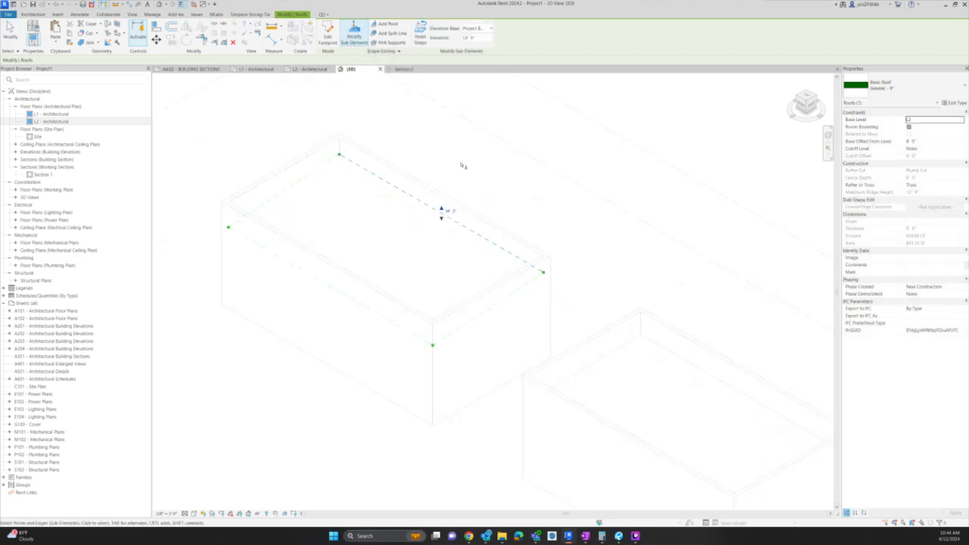
{"action": "left_click", "coordinate": [10, 34]}
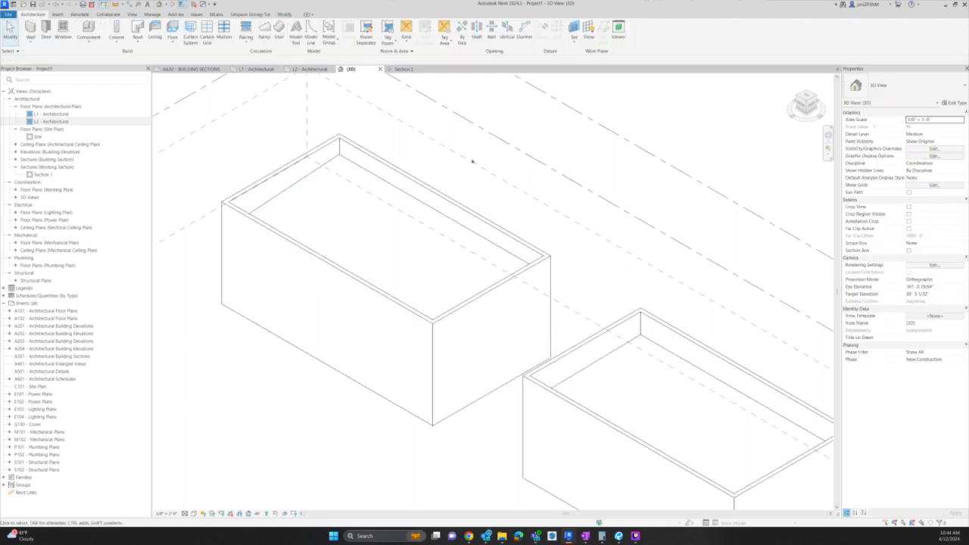
In the L1 architectural plan, select the original building's chain of walls and shift it slightly toward the copied building.
{"action": "left_click", "coordinate": [418, 199]}
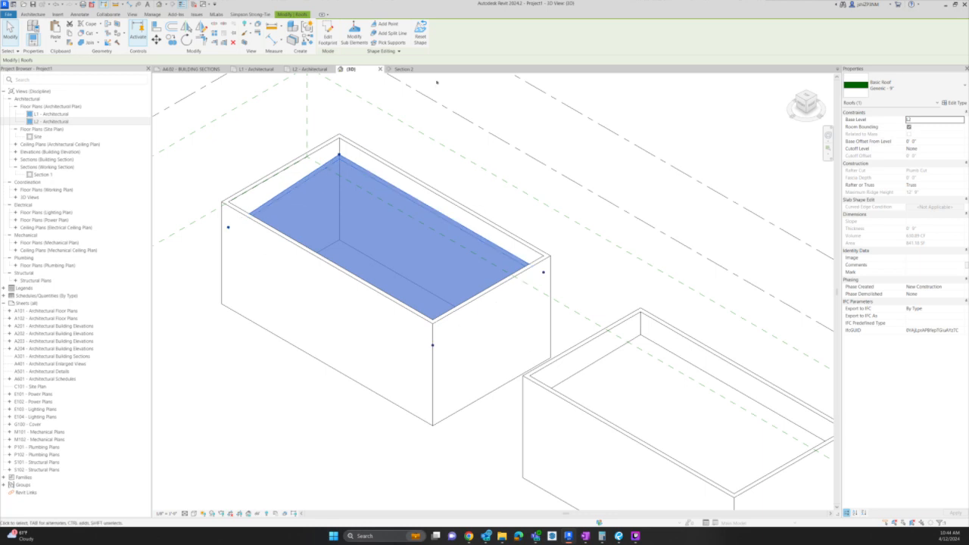
{"action": "scroll", "coordinate": [533, 206], "scroll_direction": "down", "scroll_amount": 3}
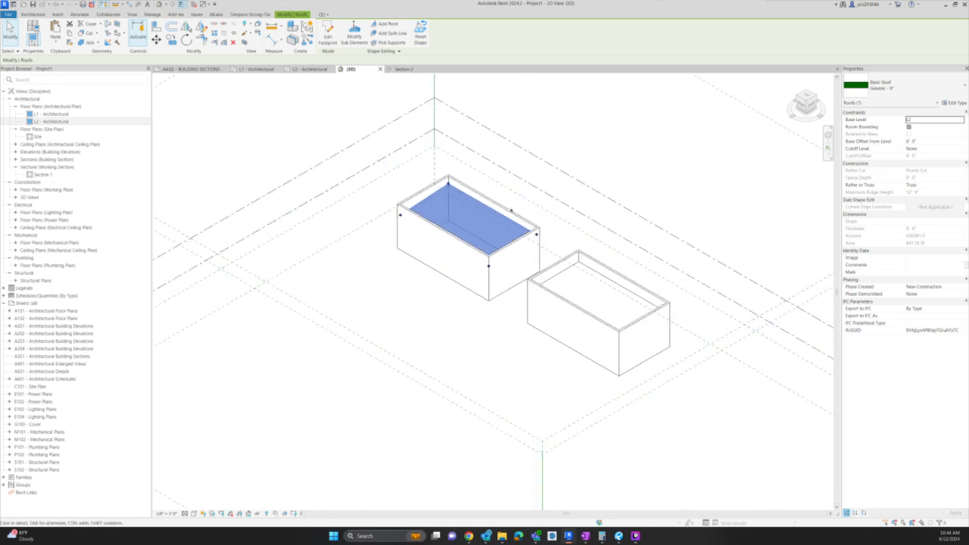
{"action": "key", "text": "Tab"}
{"action": "left_click", "coordinate": [511, 210]}
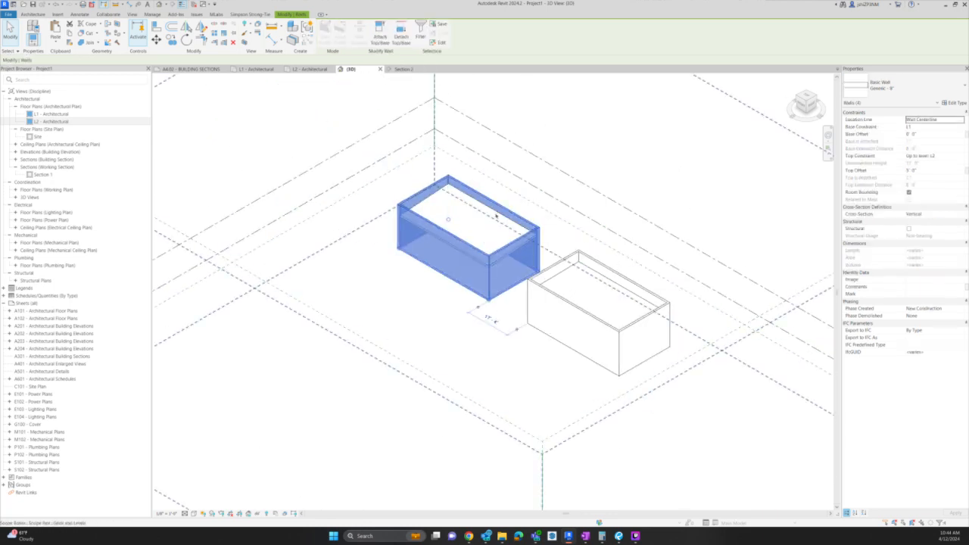
{"action": "left_click", "coordinate": [257, 69]}
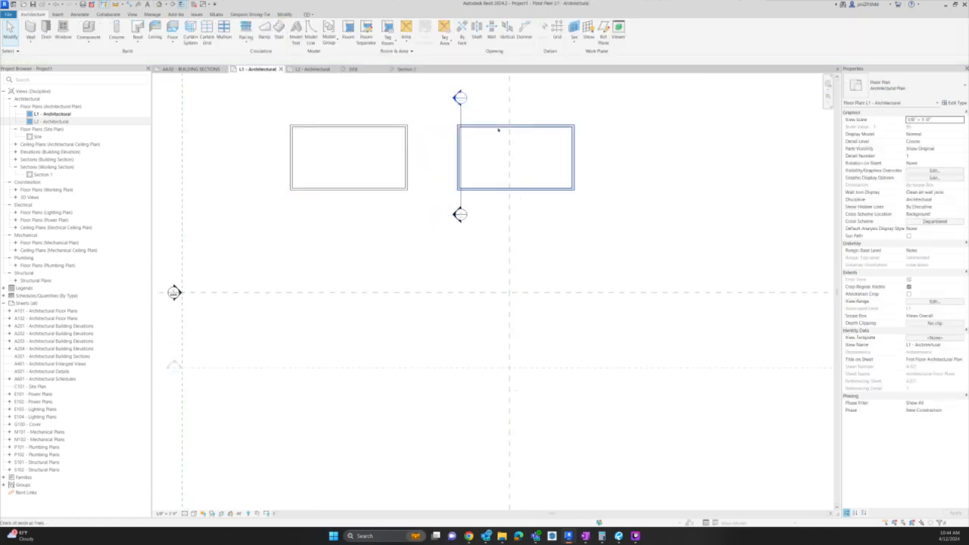
{"action": "left_click", "coordinate": [498, 131]}
{"action": "left_click_drag", "start_coordinate": [498, 129], "coordinate": [483, 130]}
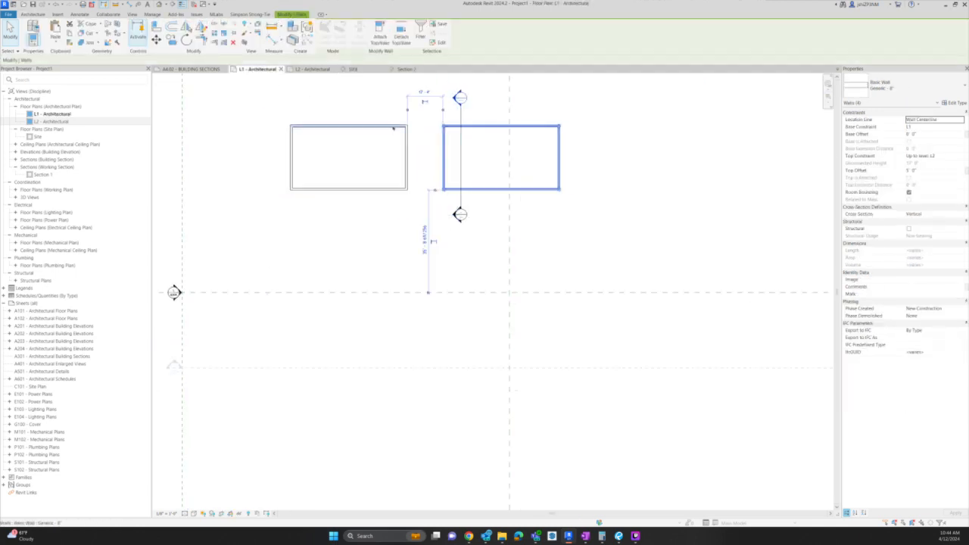
Move the copied building's chain of walls directly below the original building in plan, aligned with it.
{"action": "key", "text": "Tab"}
{"action": "left_click", "coordinate": [393, 128]}
{"action": "left_click_drag", "start_coordinate": [393, 127], "coordinate": [547, 223]}
Extend the section line through both buildings and open Section 2 to compare the two roofs.
{"action": "left_click", "coordinate": [460, 166]}
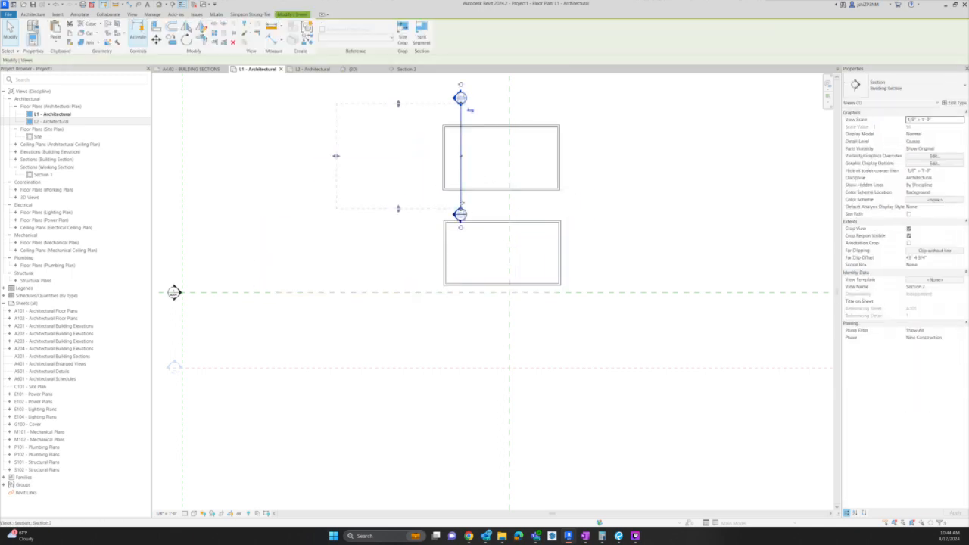
{"action": "left_click_drag", "start_coordinate": [461, 210], "coordinate": [462, 311]}
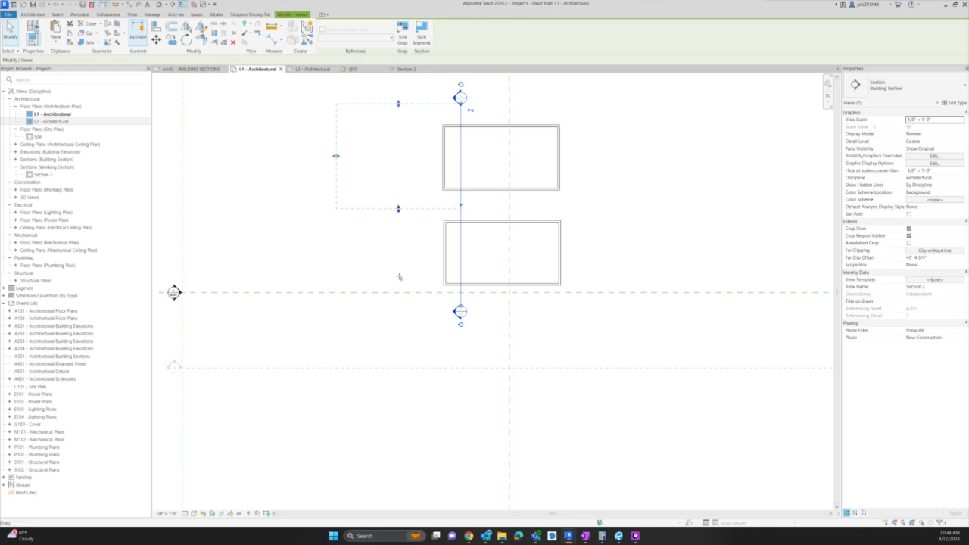
{"action": "left_click", "coordinate": [414, 71]}
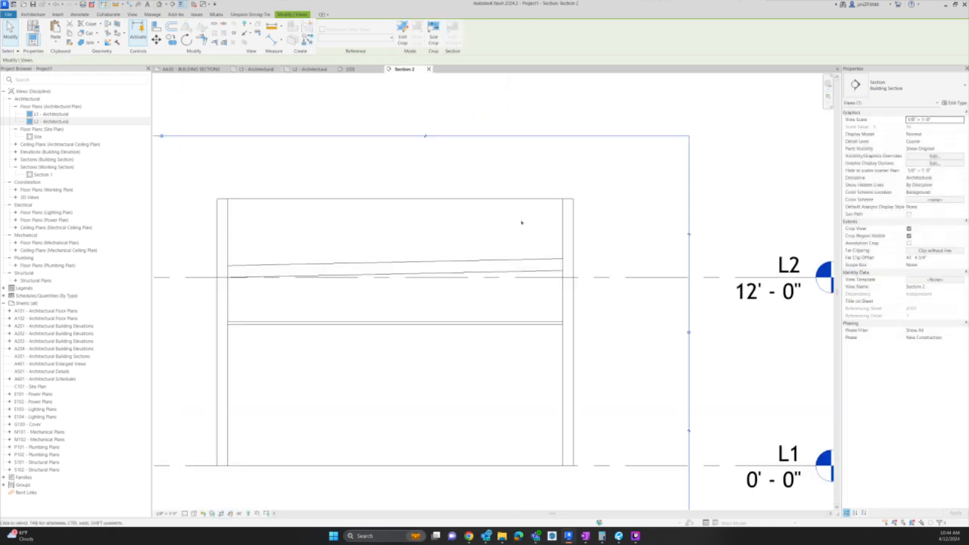
{"action": "scroll", "coordinate": [657, 233], "scroll_direction": "down", "scroll_amount": 4}
{"action": "scroll", "coordinate": [657, 232], "scroll_direction": "down", "scroll_amount": 1}
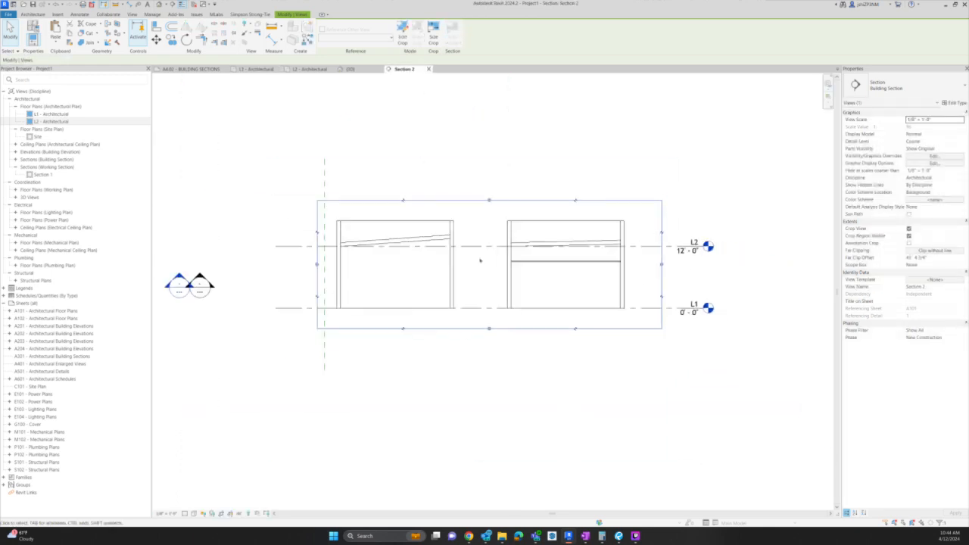
Read the elevation of the original roof's high edge in the 3D view with the Spot Elevation tool.
{"action": "left_click", "coordinate": [349, 69]}
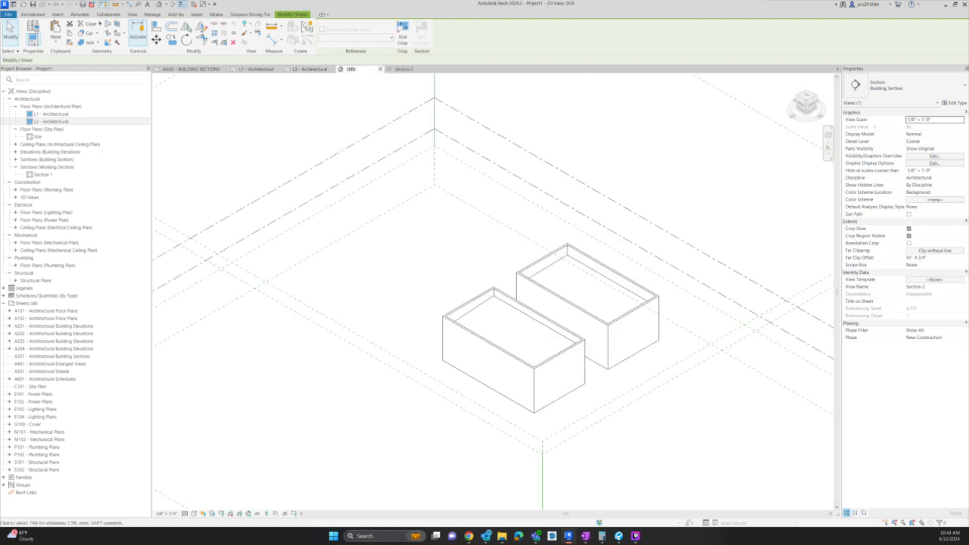
{"action": "left_click", "coordinate": [79, 14]}
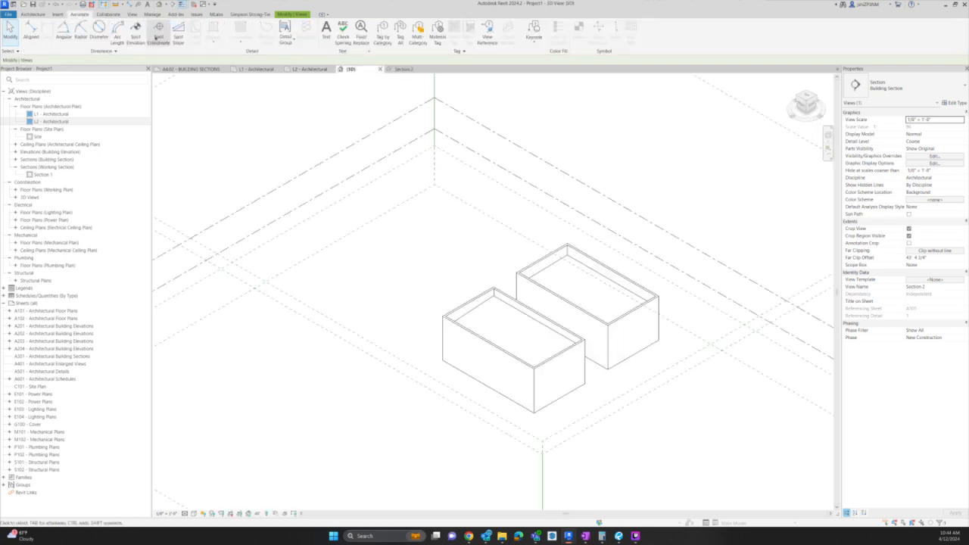
{"action": "left_click", "coordinate": [159, 36]}
{"action": "scroll", "coordinate": [563, 250], "scroll_direction": "up", "scroll_amount": 2}
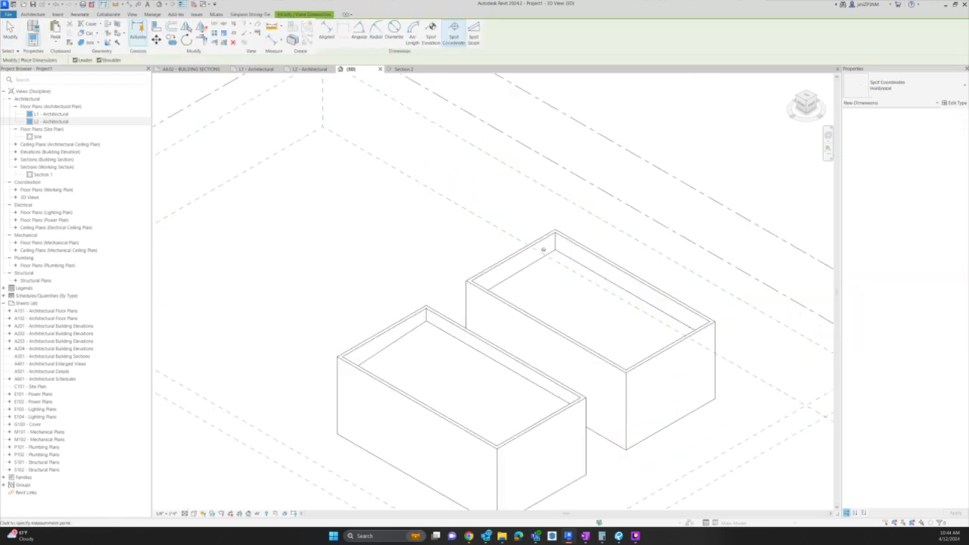
{"action": "left_click", "coordinate": [80, 14]}
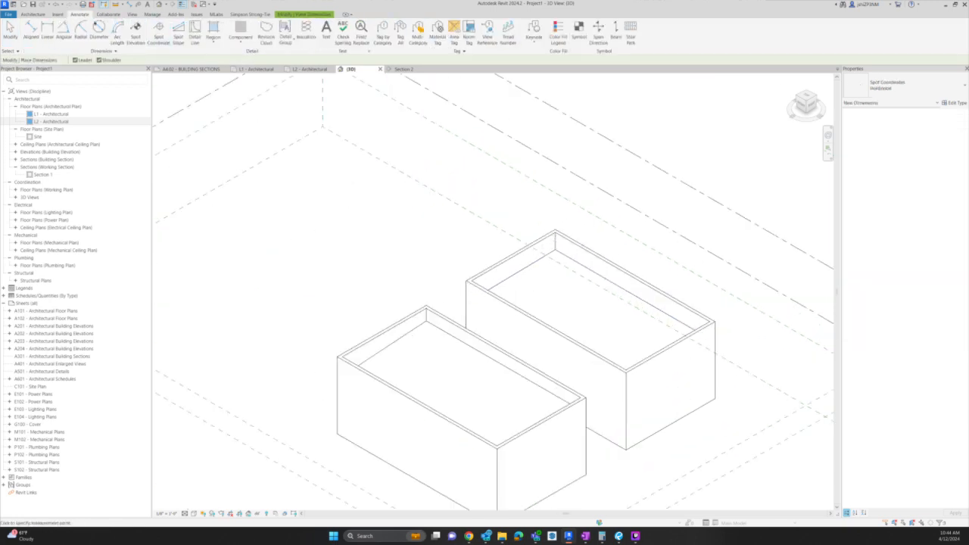
{"action": "left_click", "coordinate": [135, 34]}
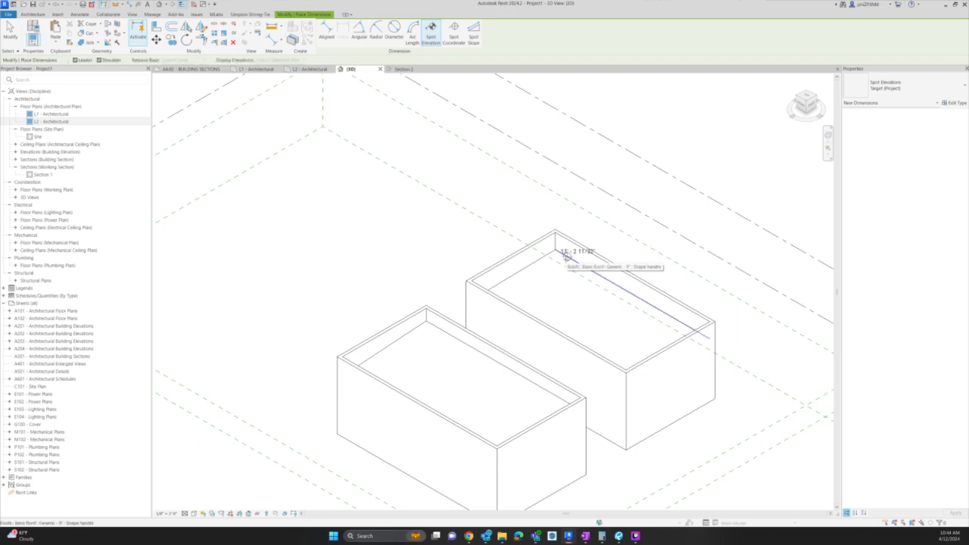
{"action": "key", "text": "Escape"}
{"action": "key", "text": "Escape"}
Set the high long edge of the copied building's roof to 13' 2" through Modify Sub Elements and view it in Section 2.
{"action": "left_click", "coordinate": [478, 354]}
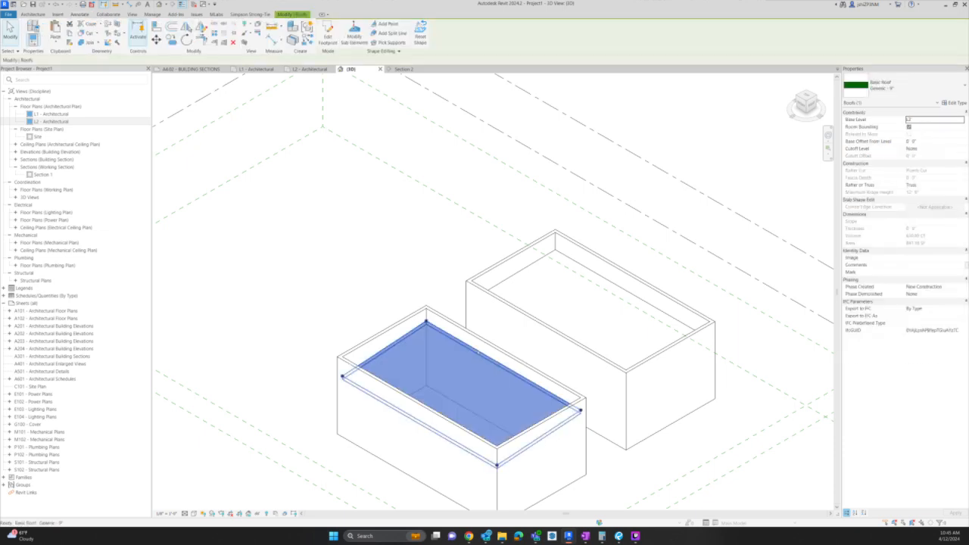
{"action": "left_click", "coordinate": [353, 34]}
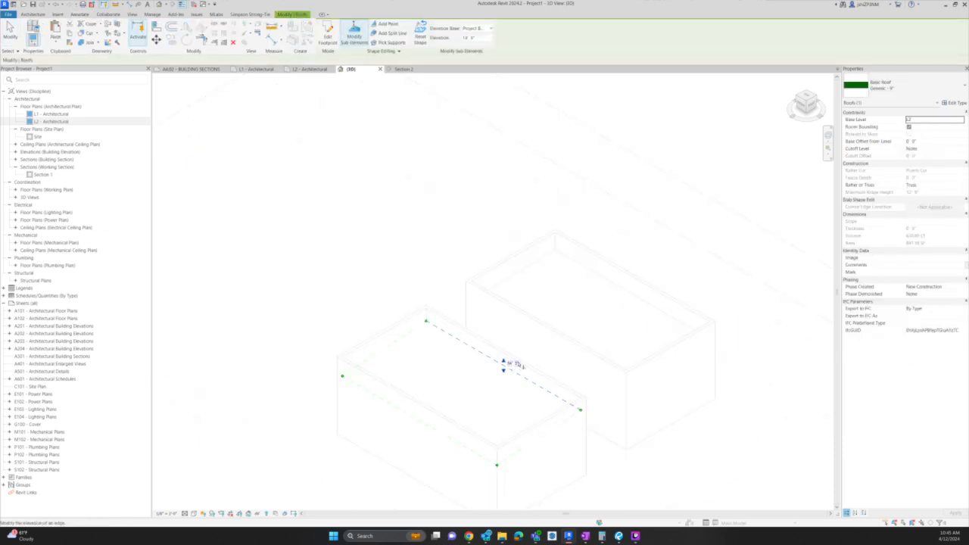
{"action": "left_click", "coordinate": [512, 364]}
{"action": "type", "text": "1"}
{"action": "type", "text": "4.5"}
{"action": "key", "text": "Return"}
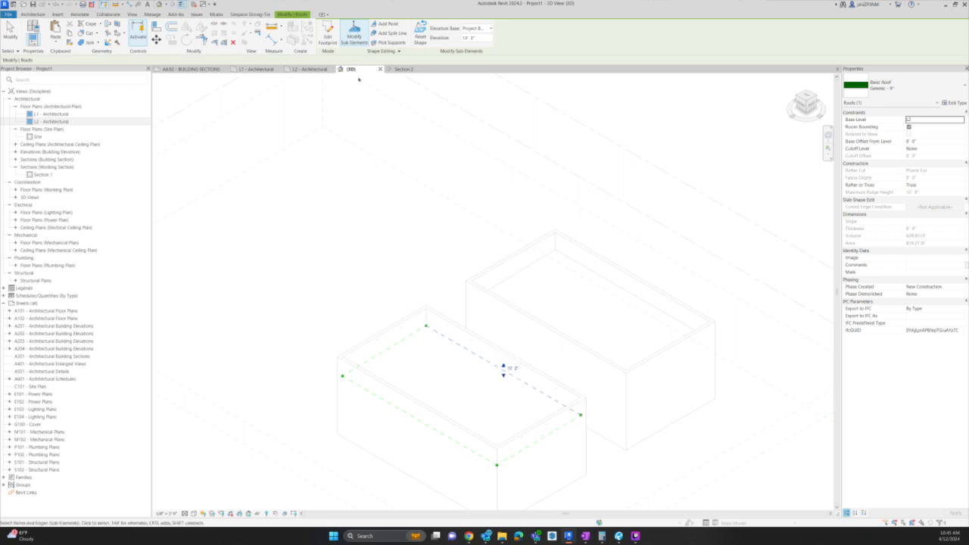
{"action": "key", "text": "Escape"}
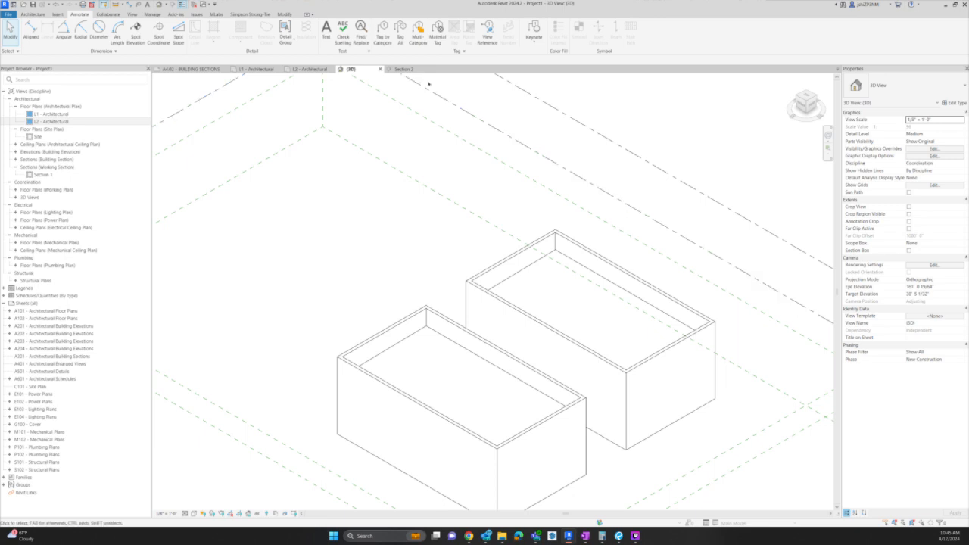
{"action": "left_click", "coordinate": [404, 69]}
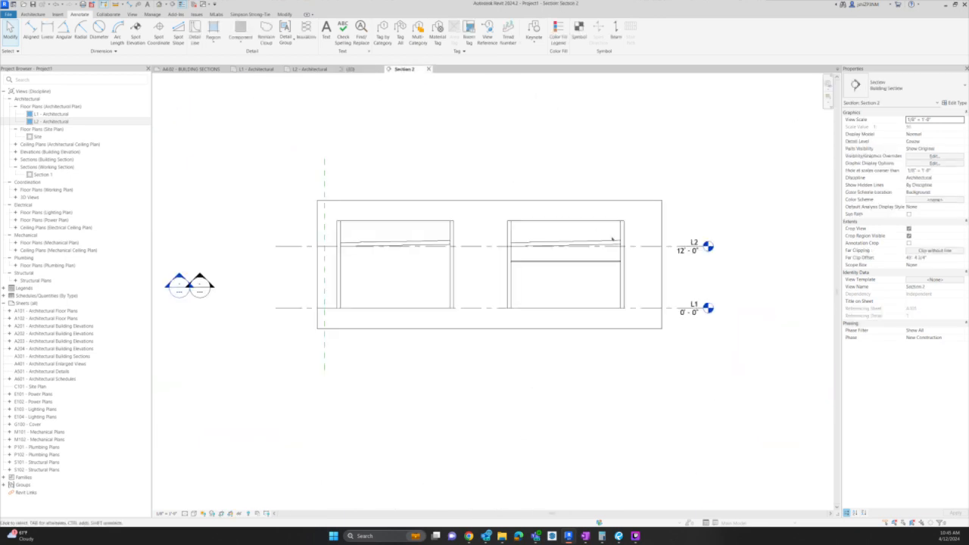
Open the layer structure of the copied building's Generic - 9" roof type for editing.
{"action": "scroll", "coordinate": [473, 246], "scroll_direction": "up", "scroll_amount": 2}
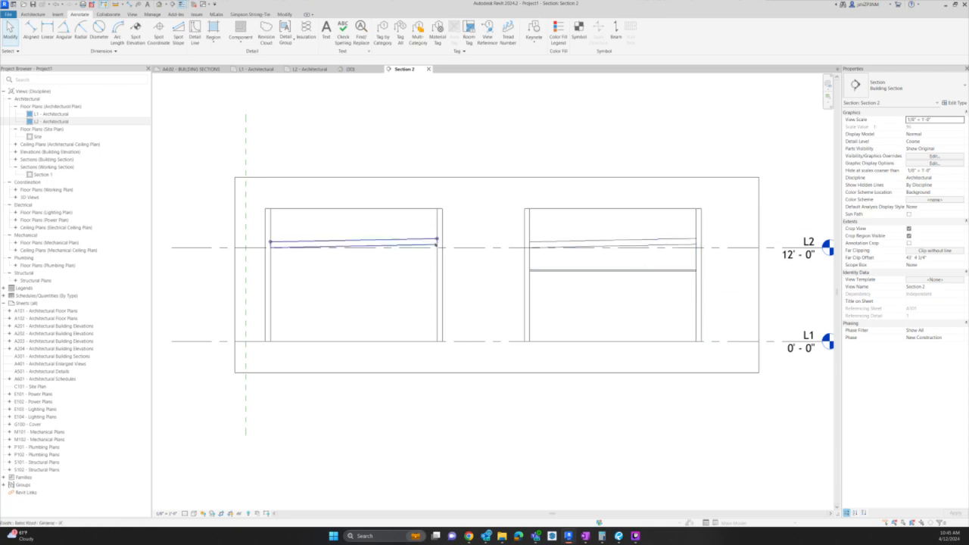
{"action": "left_click", "coordinate": [436, 244]}
{"action": "left_click", "coordinate": [953, 103]}
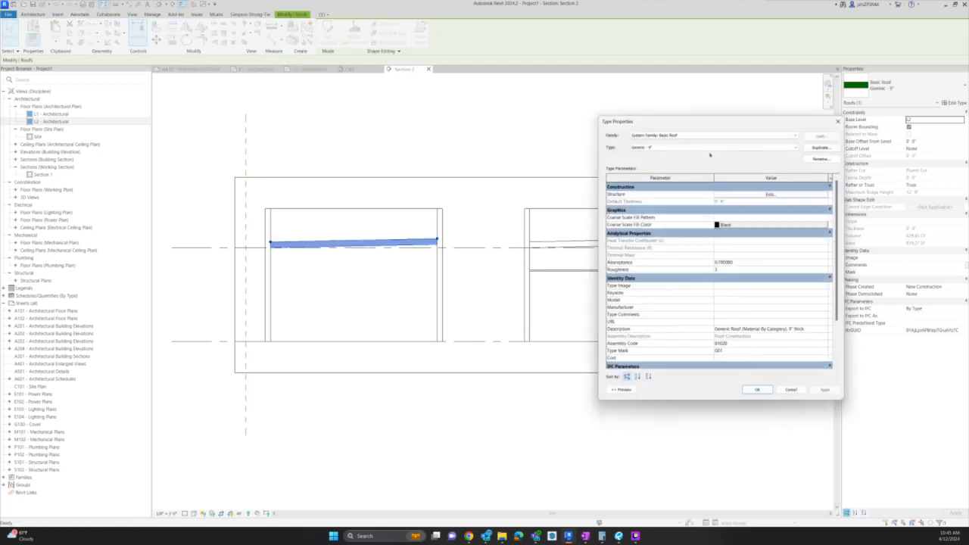
{"action": "left_click", "coordinate": [775, 198]}
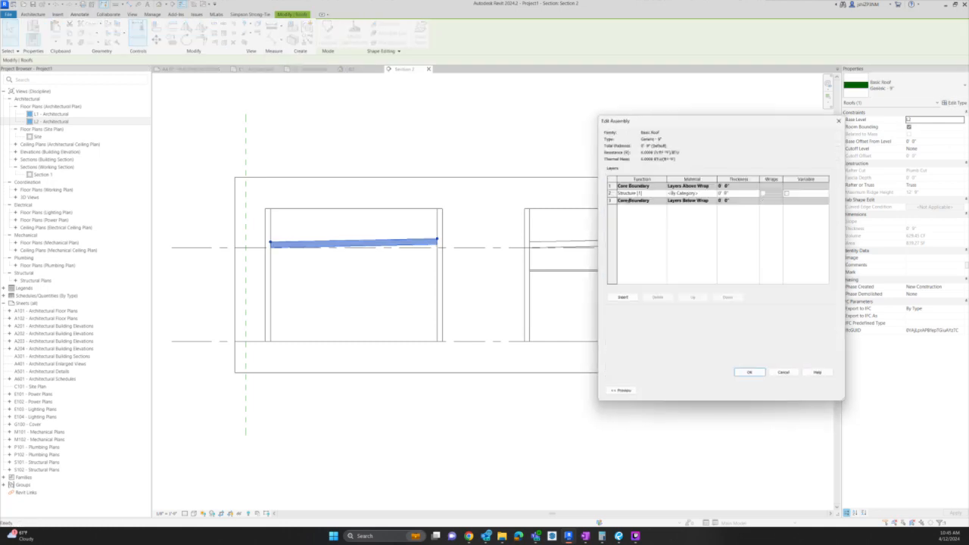
Try an extra structure layer above the roof's upper core boundary, and delete it.
{"action": "left_click", "coordinate": [623, 297]}
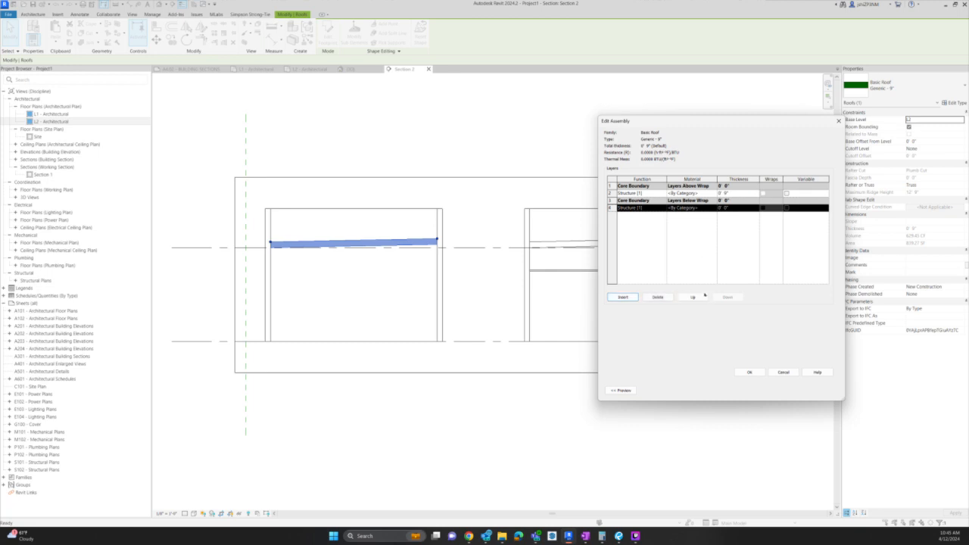
{"action": "left_click", "coordinate": [693, 297]}
{"action": "left_click", "coordinate": [693, 297]}
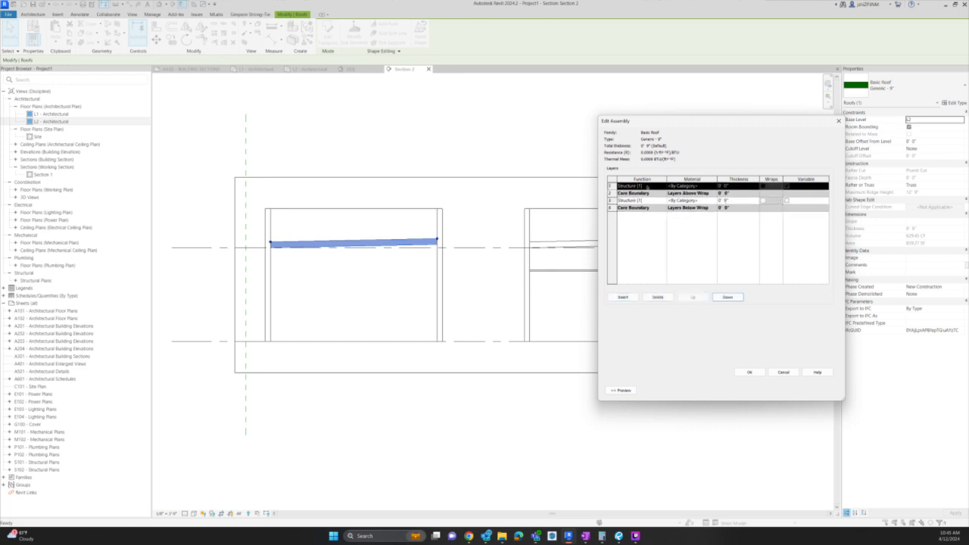
{"action": "left_click", "coordinate": [647, 186]}
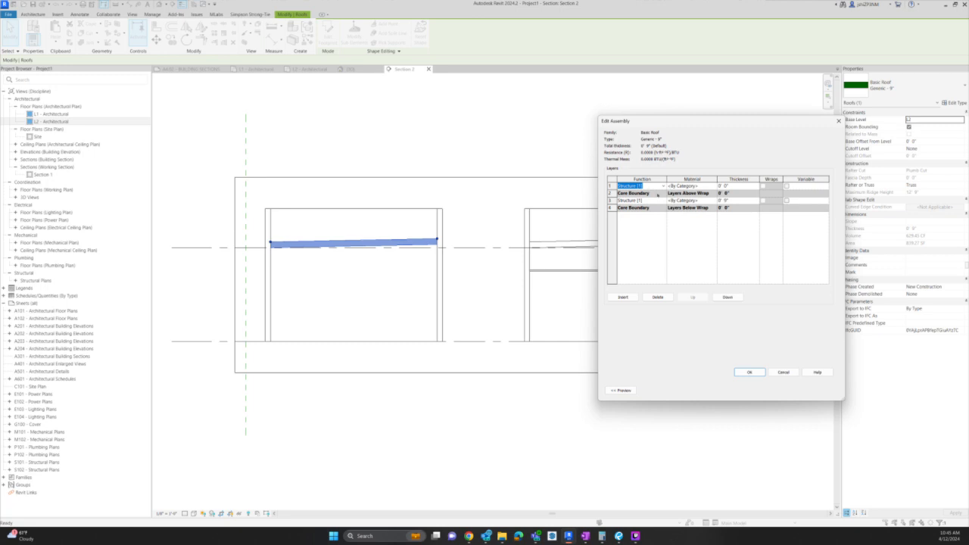
{"action": "left_click", "coordinate": [657, 296]}
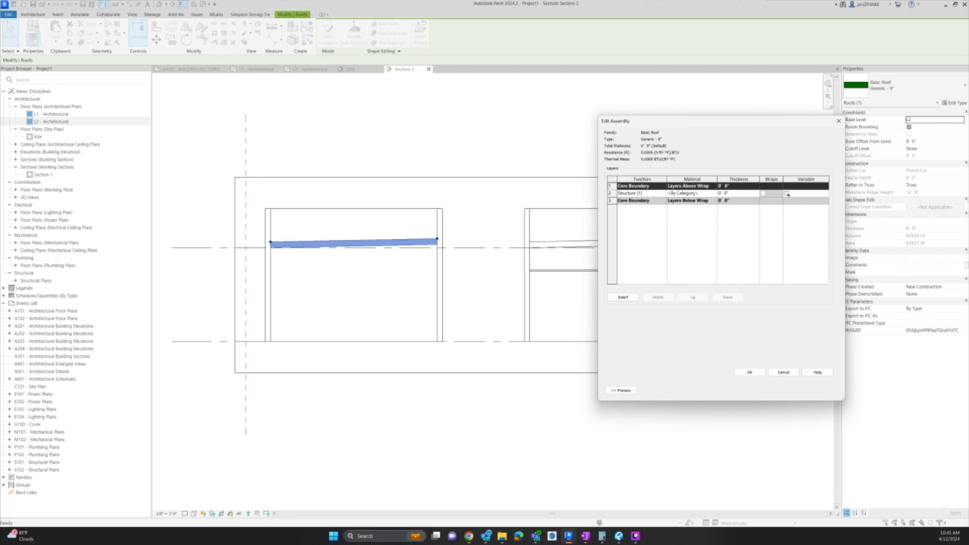
Make the roof's structure layer variable in thickness and apply the change to the roof type.
{"action": "left_click", "coordinate": [786, 194]}
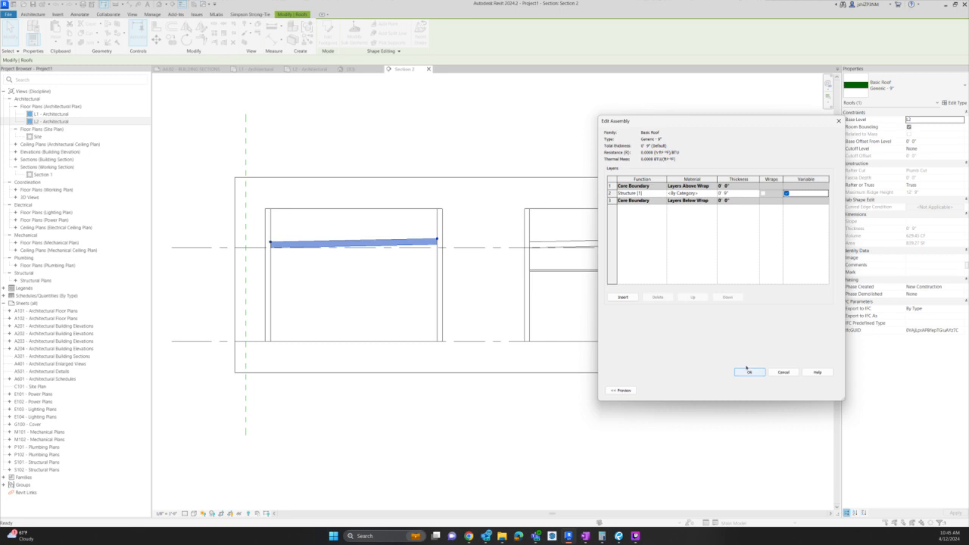
{"action": "left_click", "coordinate": [748, 372]}
{"action": "left_click", "coordinate": [755, 390]}
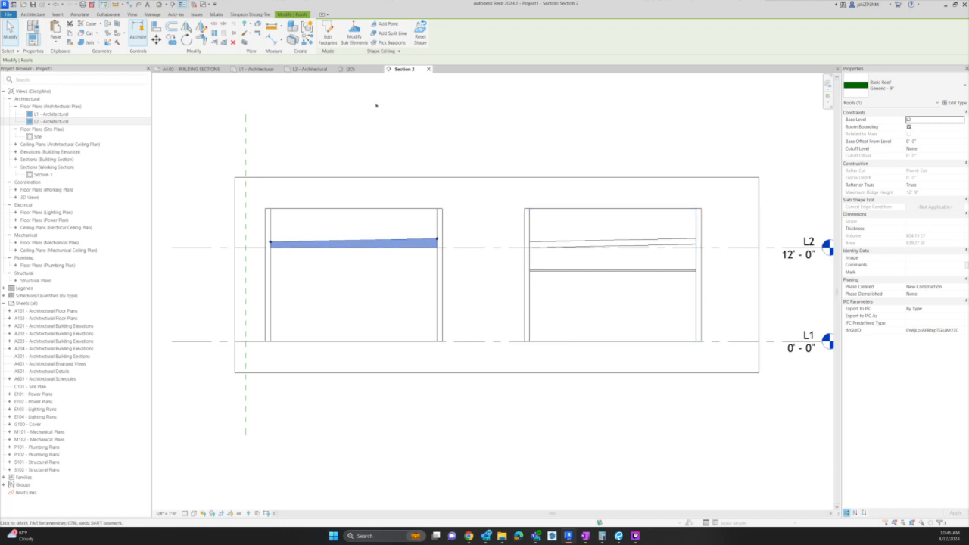
View the roof in 3D and both buildings in the L2 - Architectural plan.
{"action": "left_click", "coordinate": [362, 70]}
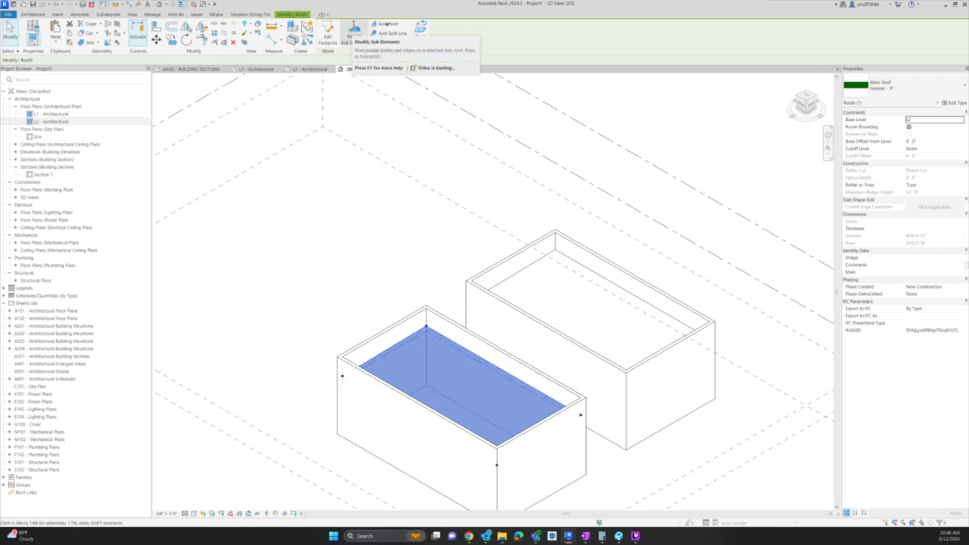
{"action": "left_click", "coordinate": [310, 69]}
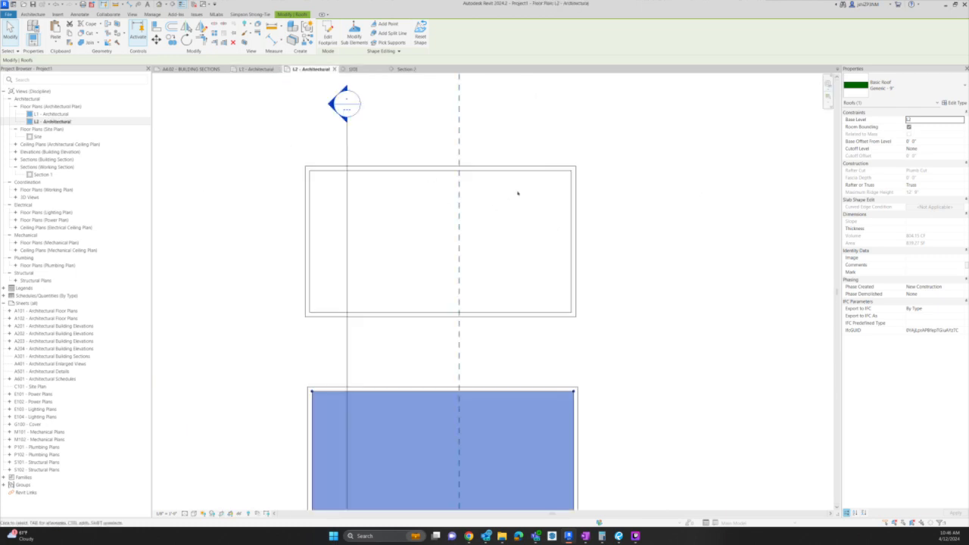
{"action": "scroll", "coordinate": [518, 192], "scroll_direction": "down", "scroll_amount": 3}
{"action": "left_click", "coordinate": [502, 345]}
{"action": "scroll", "coordinate": [502, 345], "scroll_direction": "up", "scroll_amount": 3}
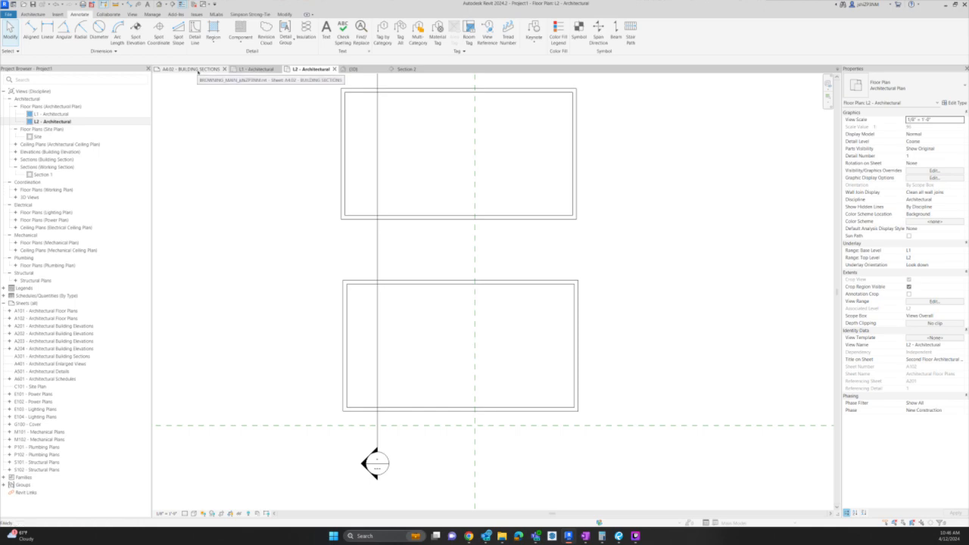
Copy a roof drain from the roof in the BROWNING_MAIN project's 3D view and return to Project1's 3D view.
{"action": "left_click", "coordinate": [198, 69]}
{"action": "left_click", "coordinate": [160, 5]}
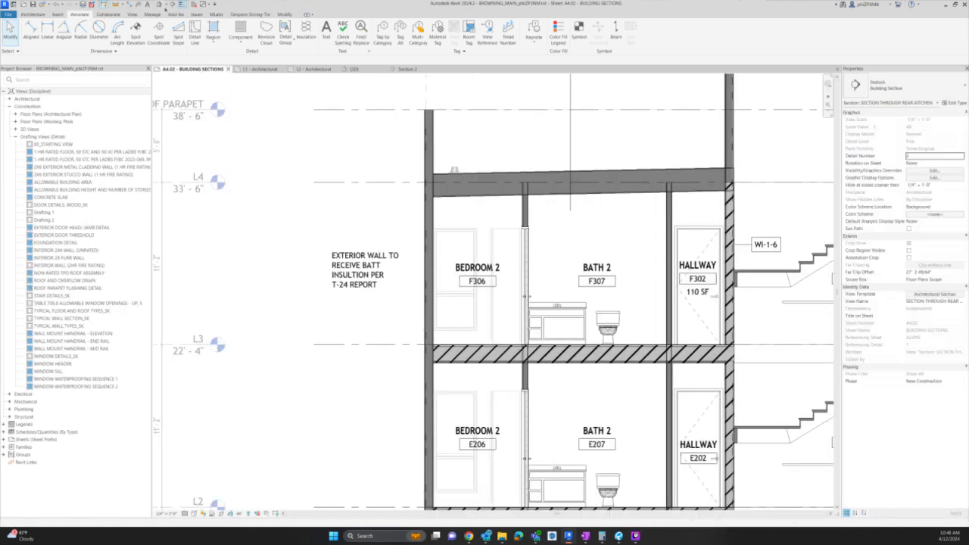
{"action": "scroll", "coordinate": [523, 256], "scroll_direction": "up", "scroll_amount": 6}
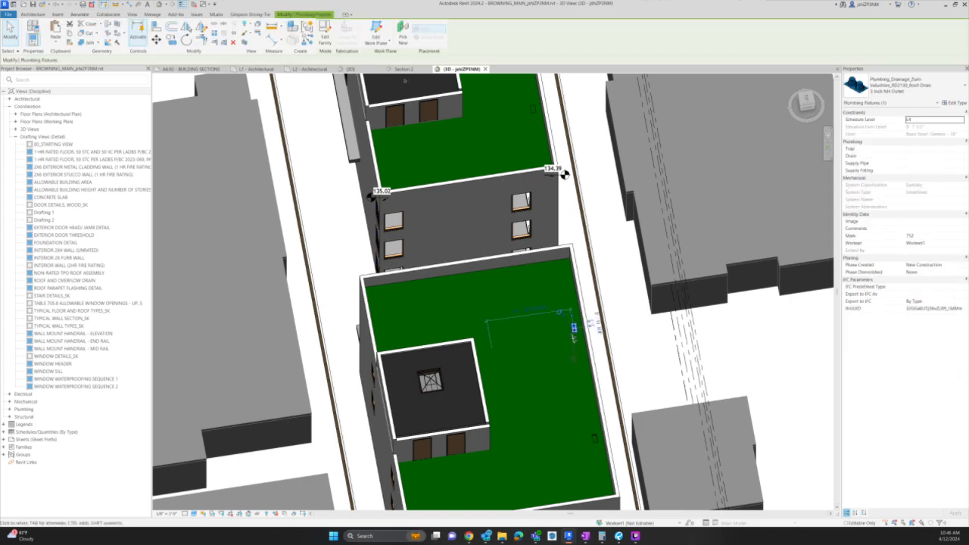
{"action": "left_click", "coordinate": [401, 70]}
{"action": "left_click", "coordinate": [360, 69]}
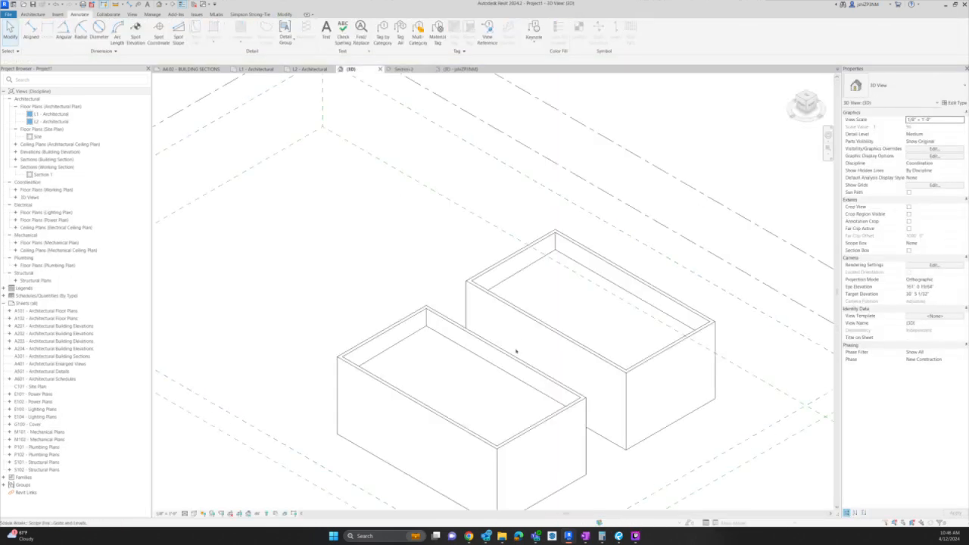
Paste the copied roof drain onto the sloped roof of the copied building.
{"action": "key", "text": "ctrl+v"}
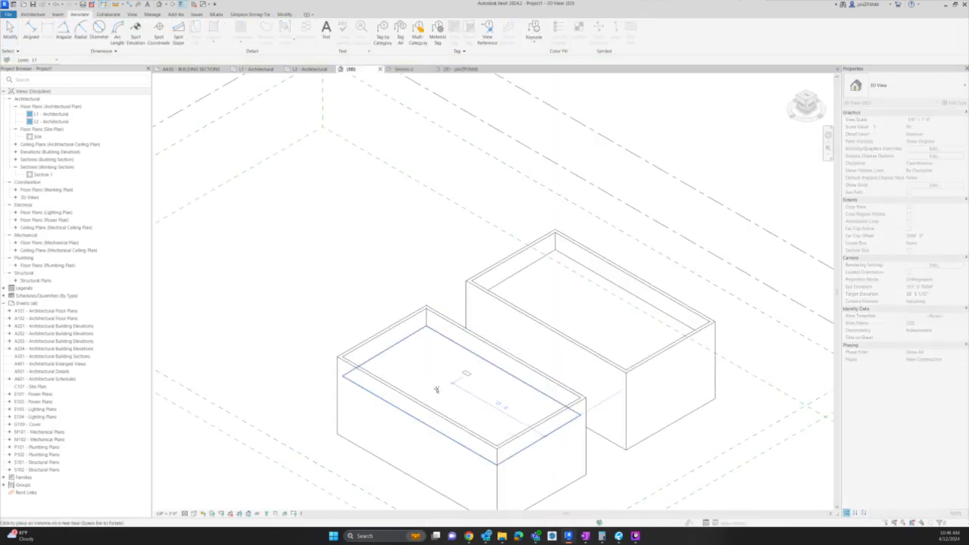
{"action": "left_click", "coordinate": [436, 396]}
{"action": "key", "text": "Escape"}
Set the 3D view's detail level to Fine to show the drain's full geometry.
{"action": "scroll", "coordinate": [447, 390], "scroll_direction": "up", "scroll_amount": 2}
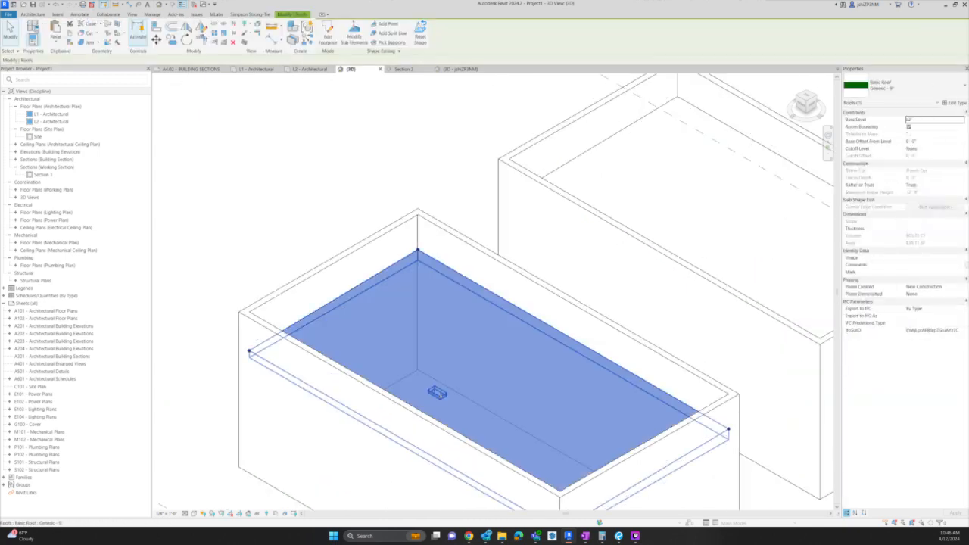
{"action": "scroll", "coordinate": [443, 399], "scroll_direction": "up", "scroll_amount": 3}
{"action": "scroll", "coordinate": [442, 398], "scroll_direction": "up", "scroll_amount": 2}
{"action": "left_click", "coordinate": [443, 398]}
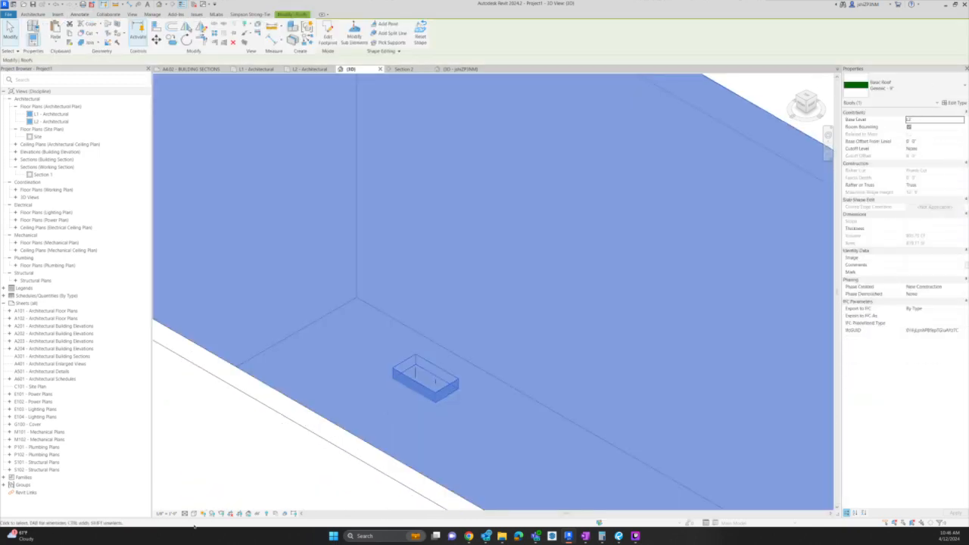
{"action": "left_click", "coordinate": [184, 514]}
{"action": "left_click", "coordinate": [192, 505]}
{"action": "key", "text": "Escape"}
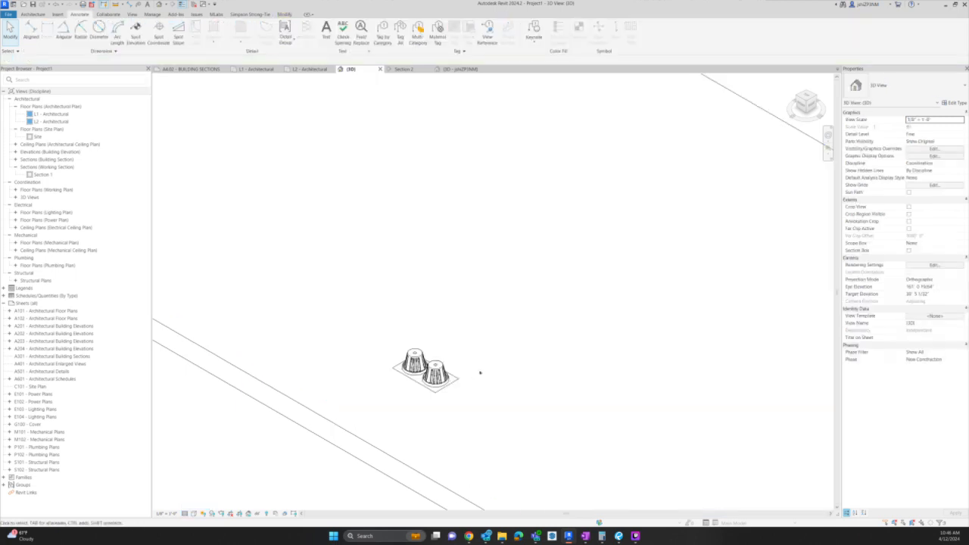
Move the roof drain in the L2 plan close to the roof's lower long wall, near the middle of its length.
{"action": "scroll", "coordinate": [484, 362], "scroll_direction": "down", "scroll_amount": 2}
{"action": "left_click", "coordinate": [457, 365]}
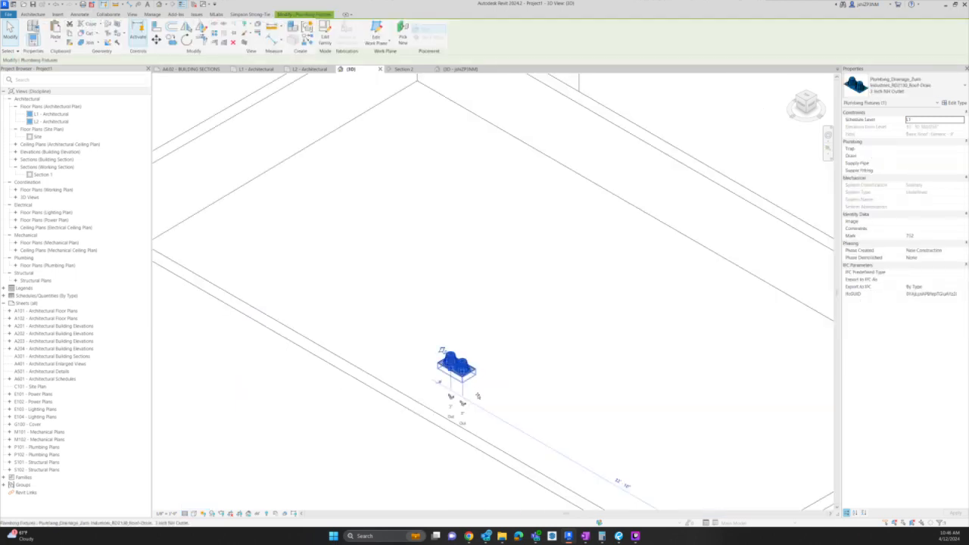
{"action": "left_click", "coordinate": [312, 69]}
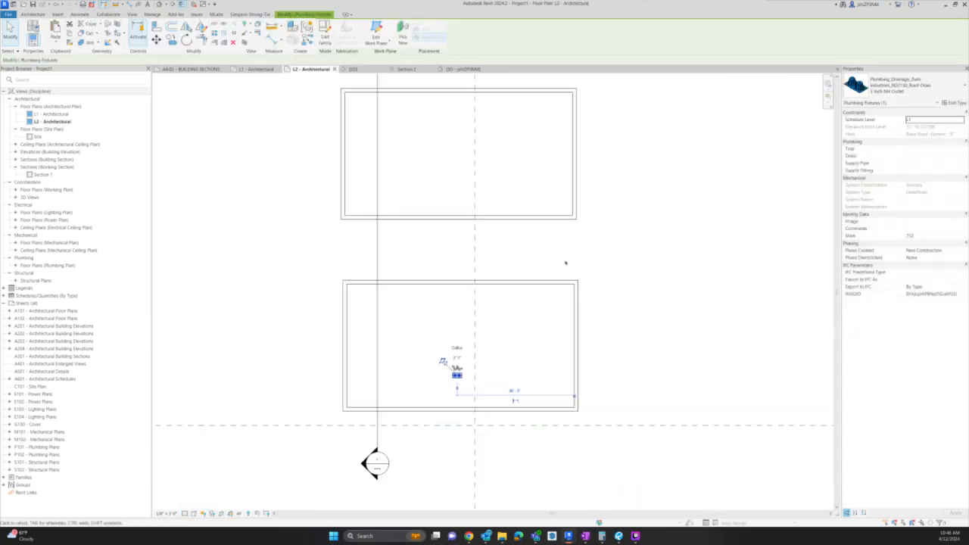
{"action": "scroll", "coordinate": [476, 383], "scroll_direction": "up", "scroll_amount": 2}
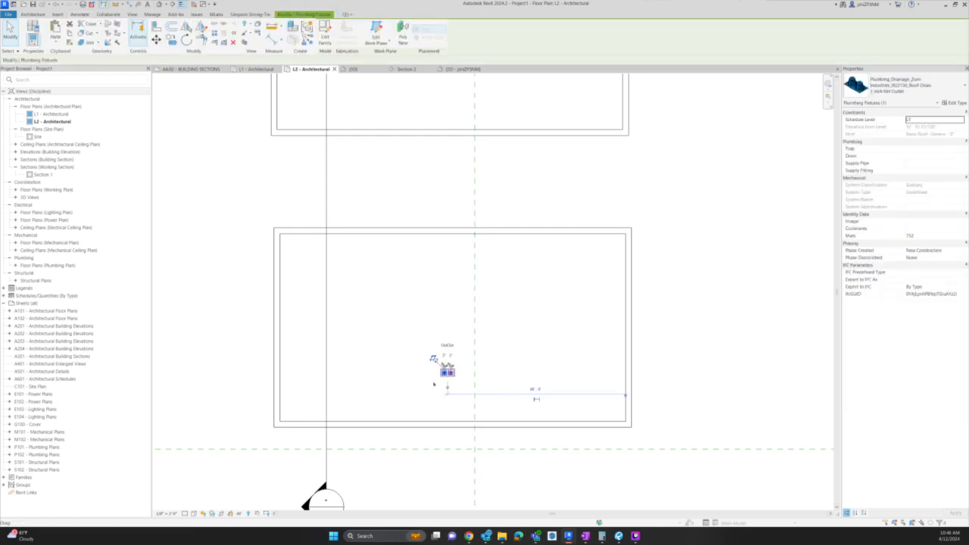
{"action": "scroll", "coordinate": [439, 377], "scroll_direction": "up", "scroll_amount": 1}
{"action": "scroll", "coordinate": [439, 377], "scroll_direction": "up", "scroll_amount": 1}
{"action": "left_click_drag", "start_coordinate": [451, 371], "coordinate": [474, 415]}
{"action": "key", "text": "Escape"}
Draw a detail line from the roof's upper-right inner corner in plan to the drain's nearest corner, and delete it.
{"action": "key", "text": "d"}
{"action": "key", "text": "l"}
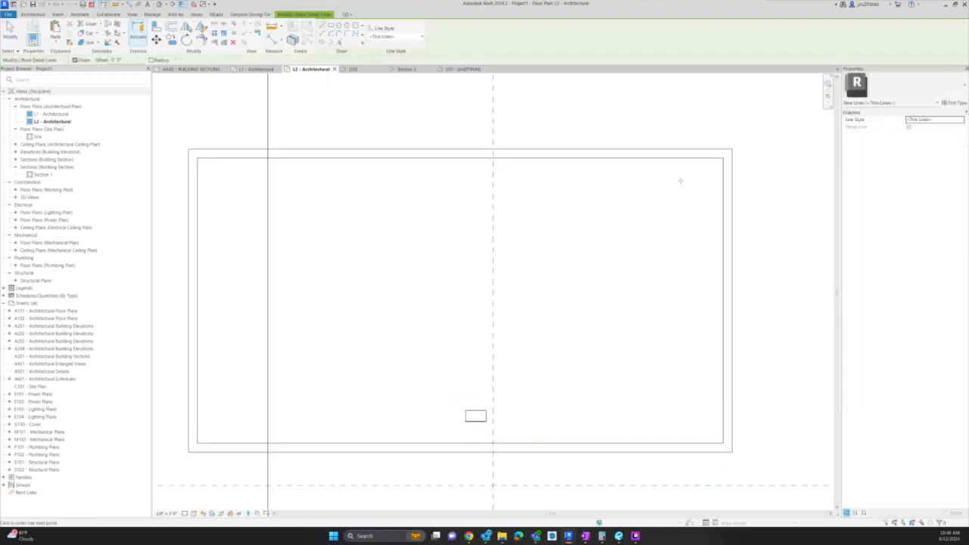
{"action": "left_click", "coordinate": [721, 160]}
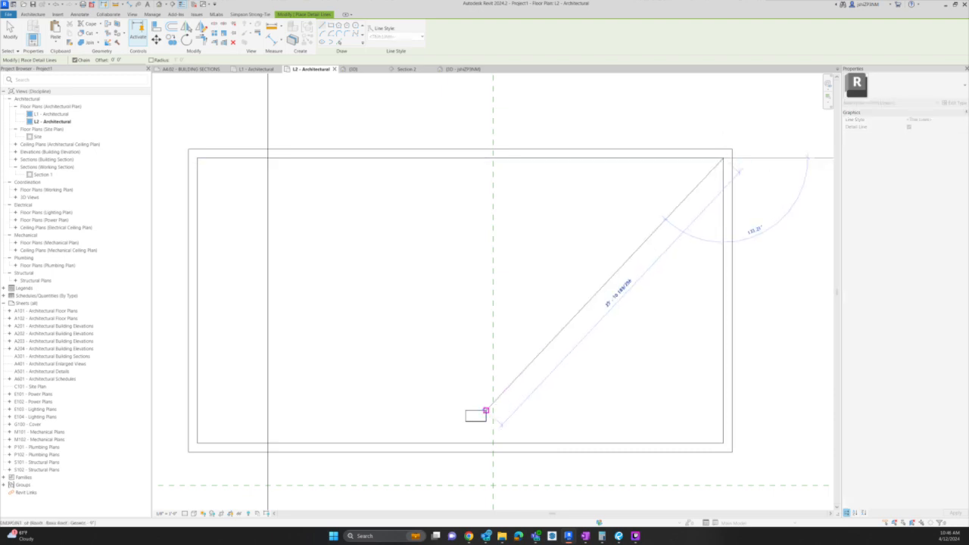
{"action": "left_click", "coordinate": [486, 410]}
{"action": "key", "text": "Escape"}
{"action": "key", "text": "Escape"}
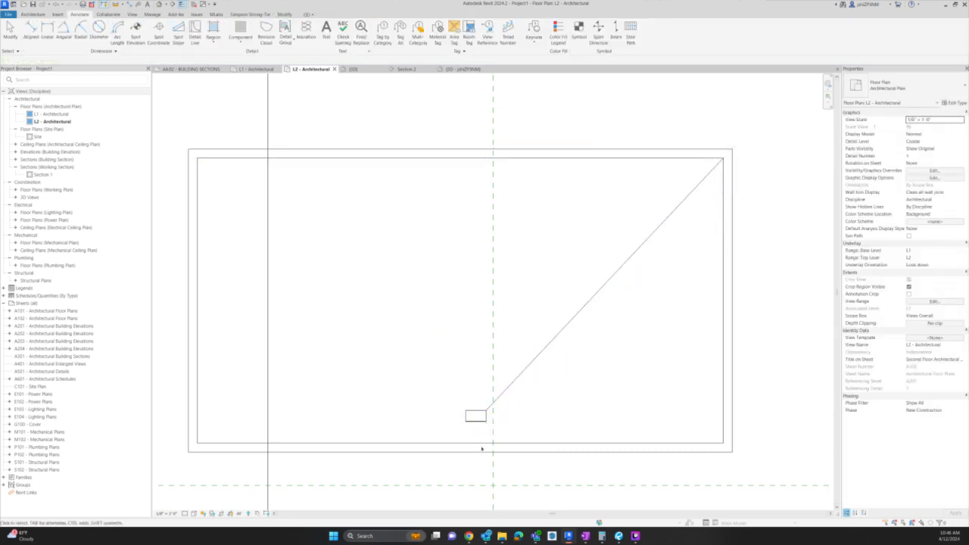
{"action": "left_click", "coordinate": [495, 402]}
{"action": "key", "text": "Delete"}
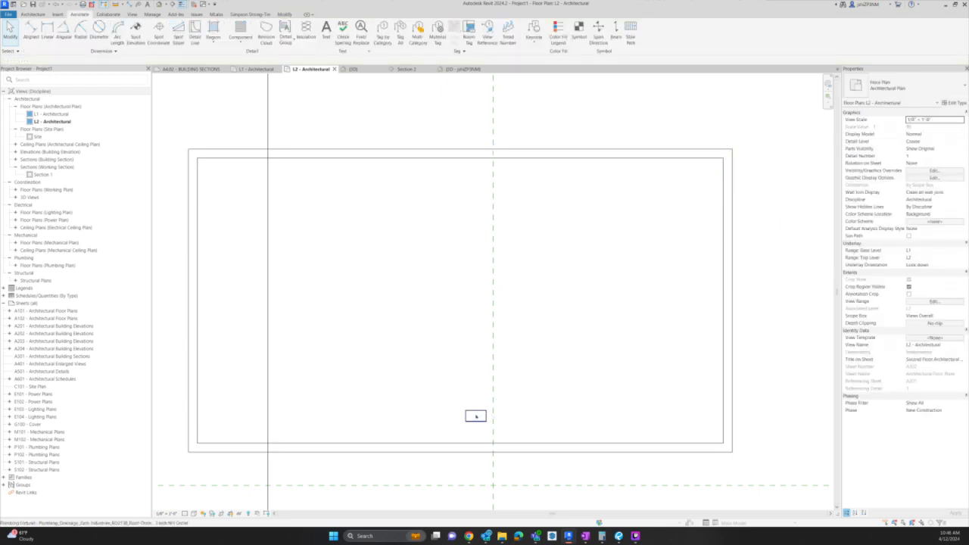
Add a split line to the roof in the L2 plan along the roof drain's upper edge, corner to corner.
{"action": "left_click", "coordinate": [476, 416]}
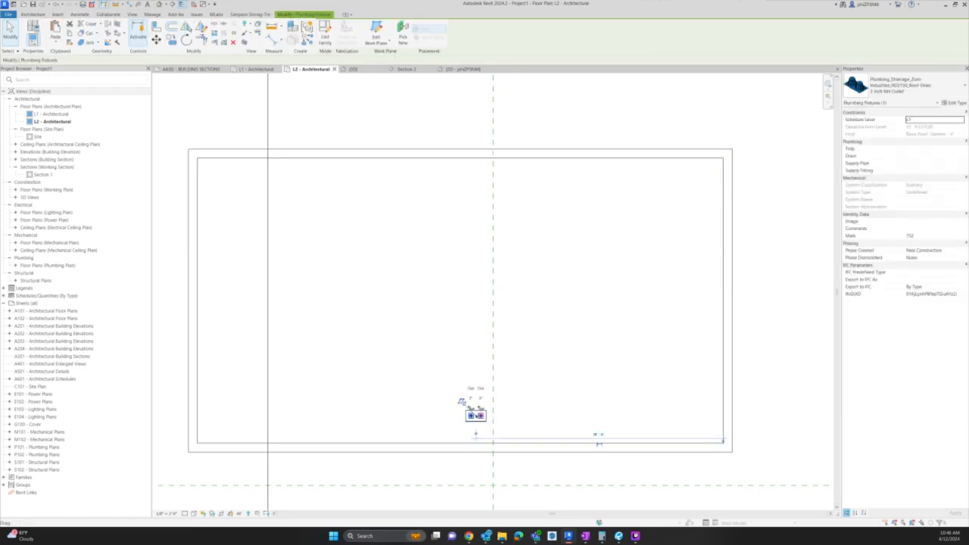
{"action": "left_click", "coordinate": [259, 158]}
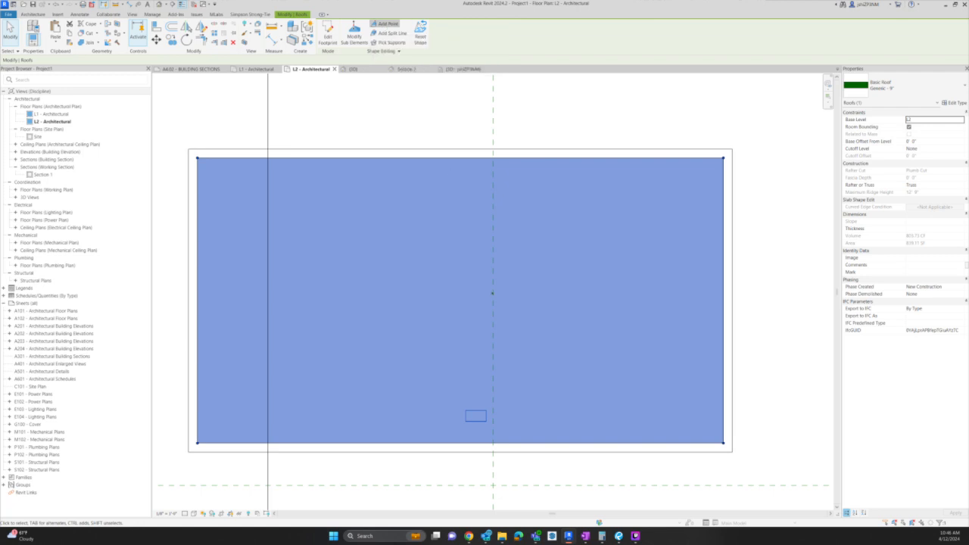
{"action": "left_click", "coordinate": [383, 25]}
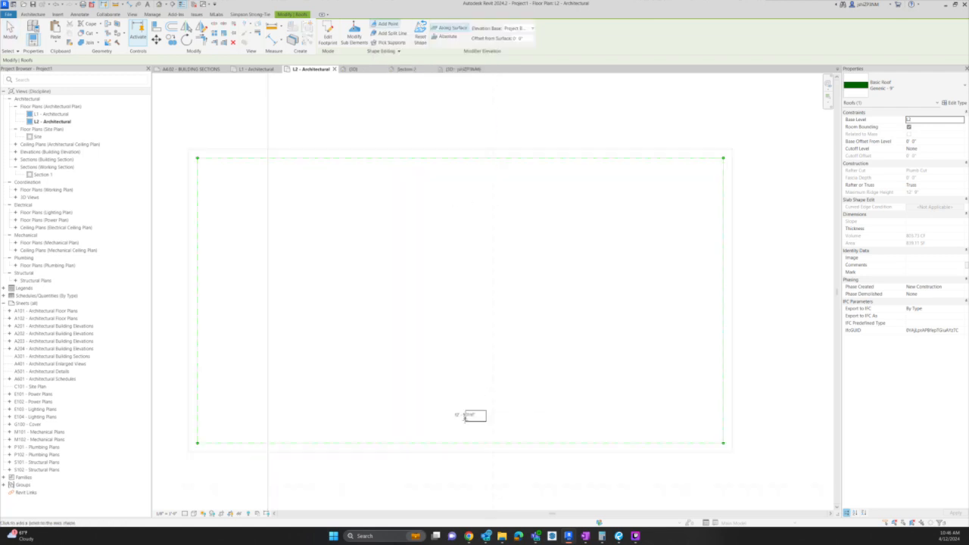
{"action": "scroll", "coordinate": [465, 417], "scroll_direction": "up", "scroll_amount": 3}
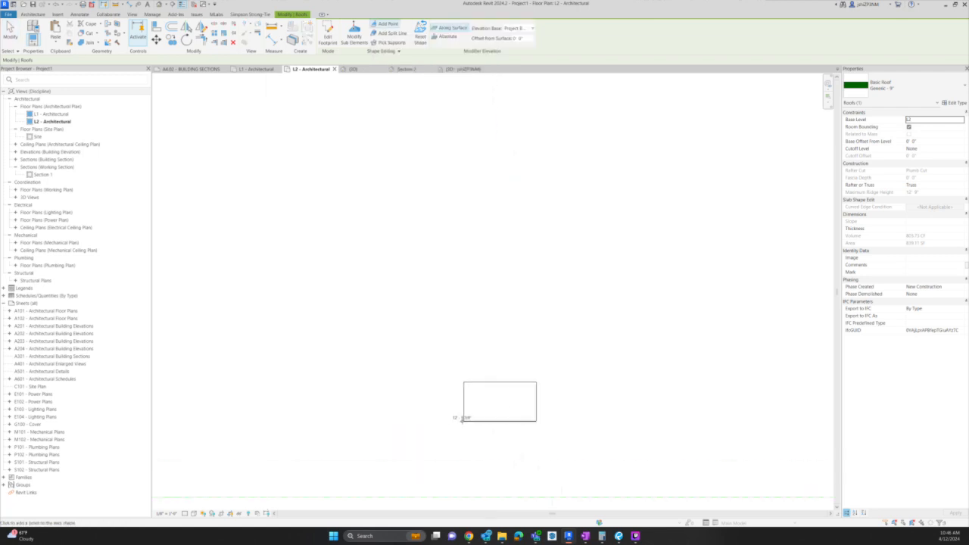
{"action": "left_click", "coordinate": [389, 33]}
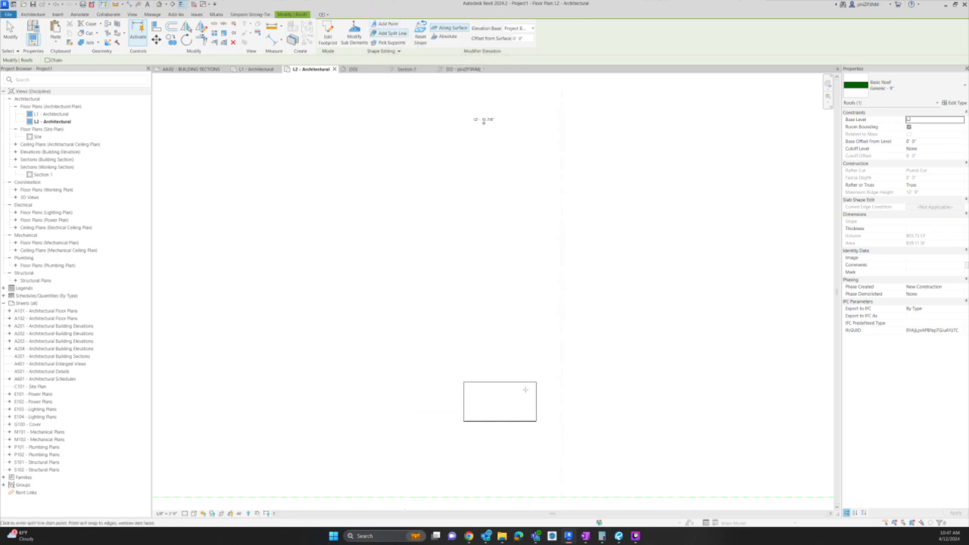
{"action": "scroll", "coordinate": [525, 389], "scroll_direction": "down", "scroll_amount": 2}
{"action": "left_click", "coordinate": [491, 390]}
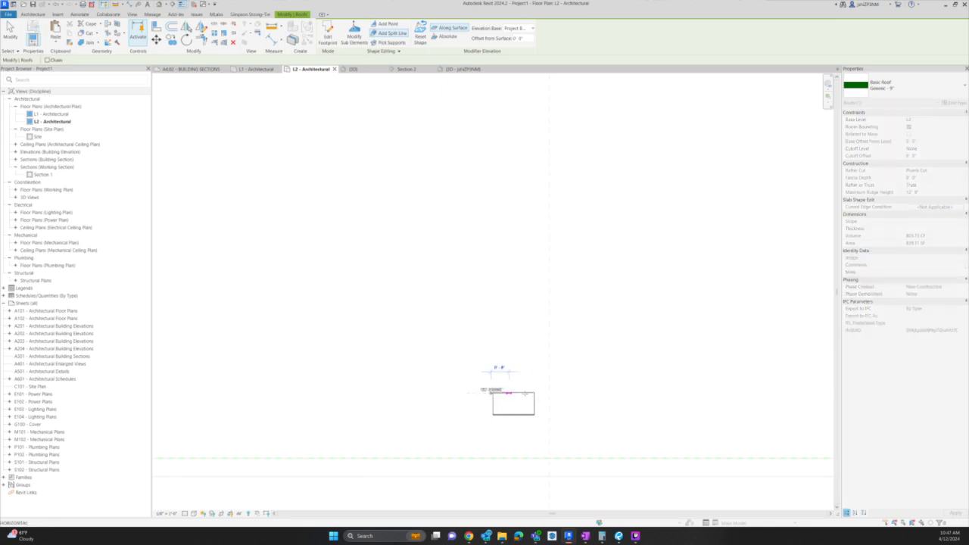
{"action": "left_click", "coordinate": [534, 392]}
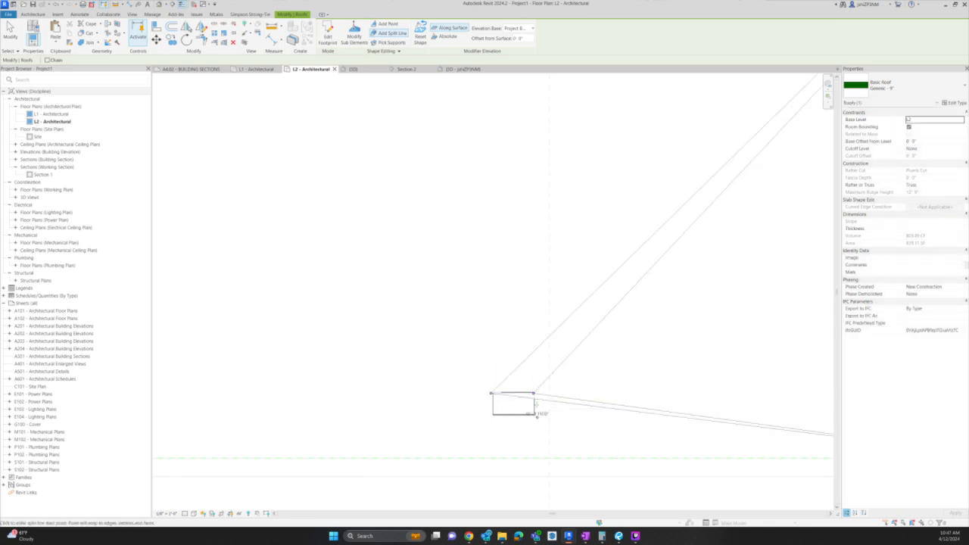
Add split lines along the drain's other three sides to close the rectangle around it on the roof.
{"action": "left_click", "coordinate": [533, 392]}
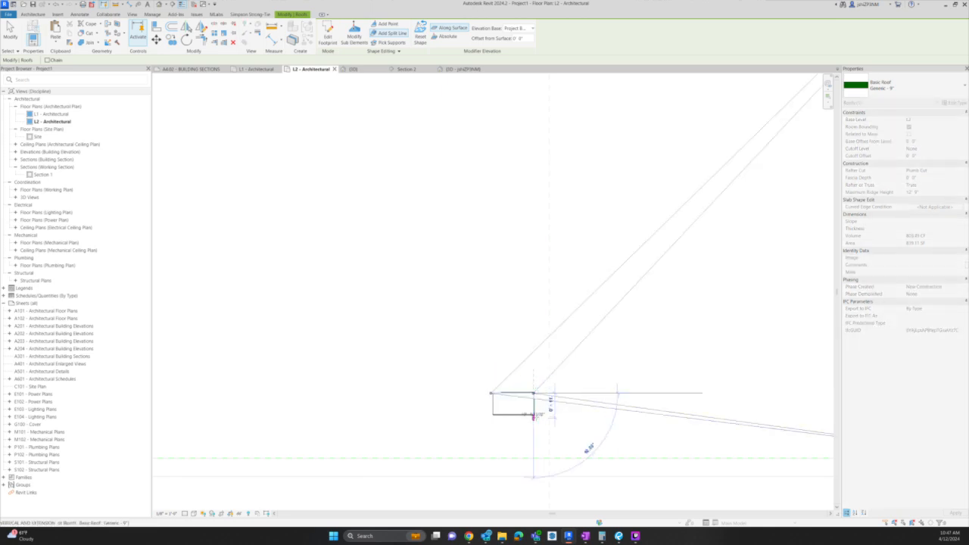
{"action": "left_click", "coordinate": [534, 415]}
{"action": "left_click", "coordinate": [533, 416]}
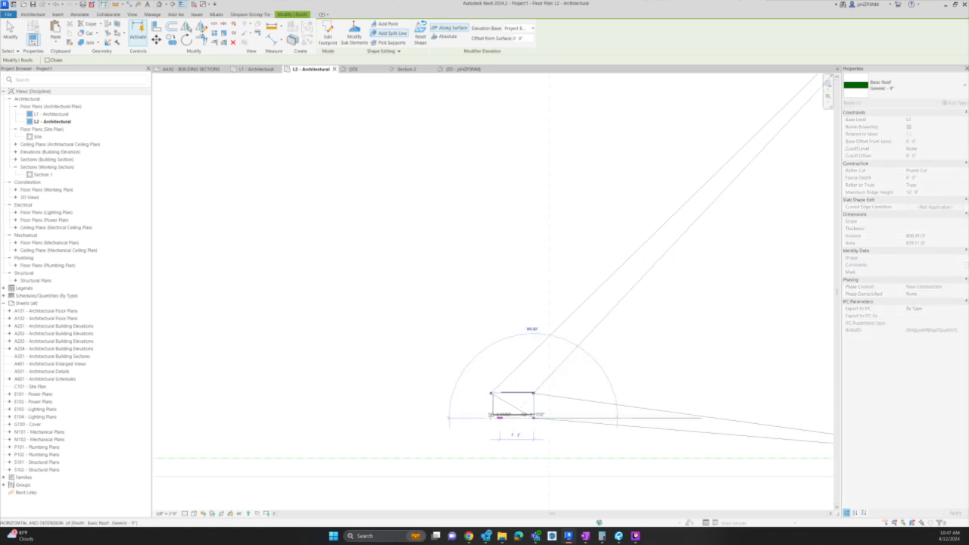
{"action": "left_click", "coordinate": [490, 415]}
{"action": "left_click", "coordinate": [491, 392]}
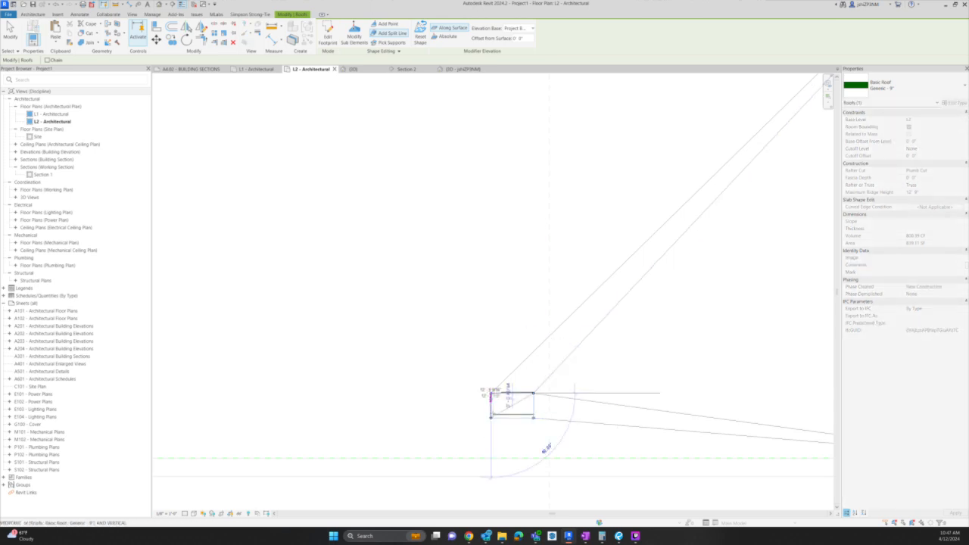
{"action": "left_click", "coordinate": [490, 417]}
{"action": "key", "text": "Escape"}
{"action": "key", "text": "Escape"}
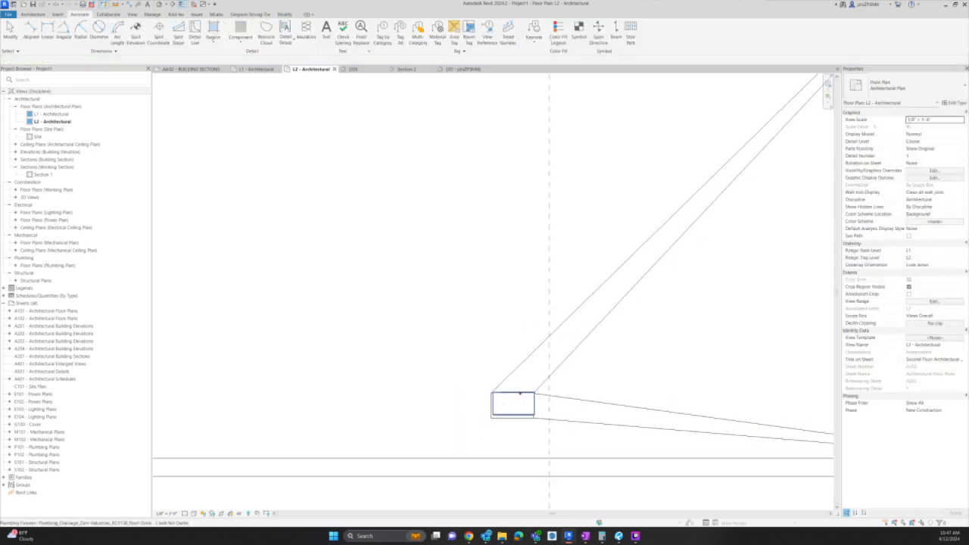
In the {3D} view, edit the roof's sub-elements and set the long edge nearest the drain to an elevation of 13'.
{"action": "scroll", "coordinate": [520, 393], "scroll_direction": "down", "scroll_amount": 2}
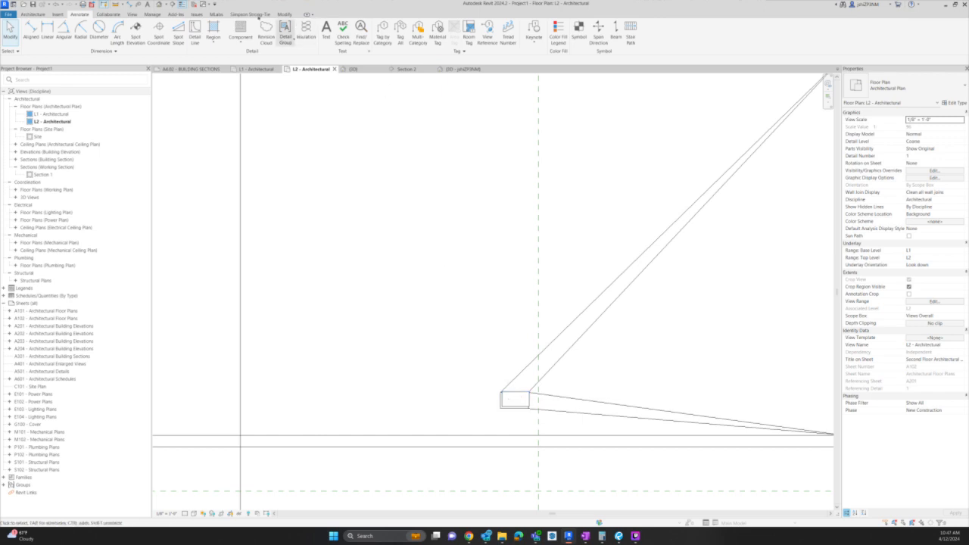
{"action": "left_click", "coordinate": [351, 69]}
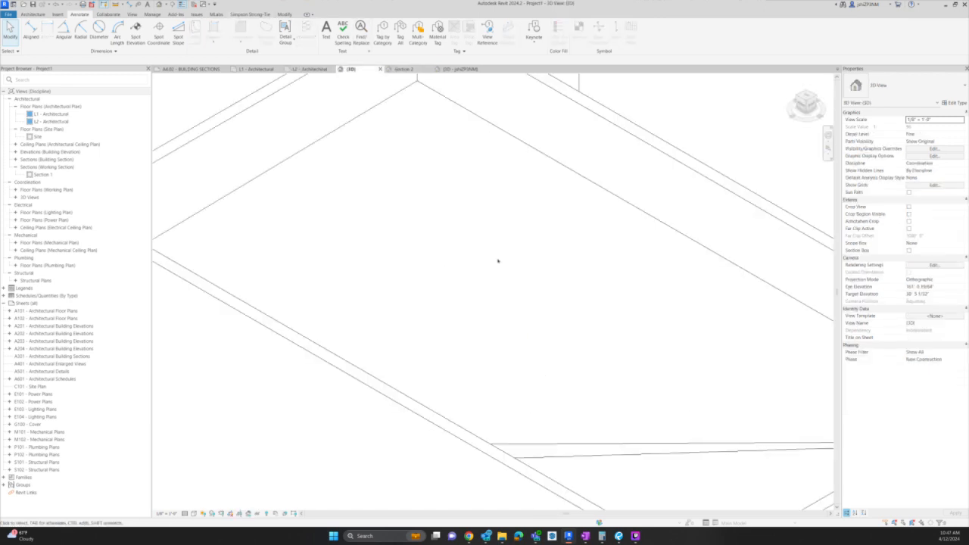
{"action": "scroll", "coordinate": [499, 257], "scroll_direction": "down", "scroll_amount": 3}
{"action": "middle_click_drag", "start_coordinate": [617, 278], "coordinate": [443, 309], "text": "shift"}
{"action": "scroll", "coordinate": [499, 309], "scroll_direction": "up", "scroll_amount": 4}
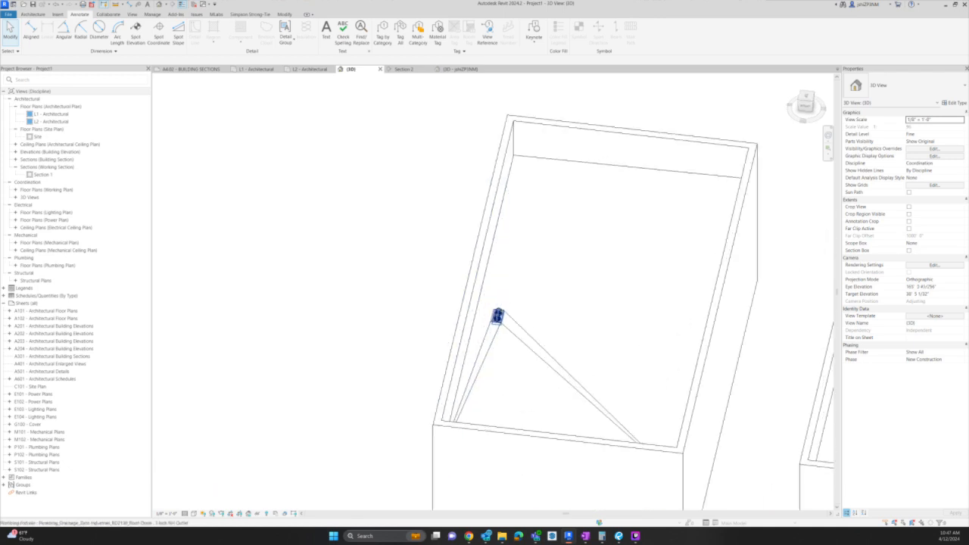
{"action": "scroll", "coordinate": [504, 296], "scroll_direction": "down", "scroll_amount": 1}
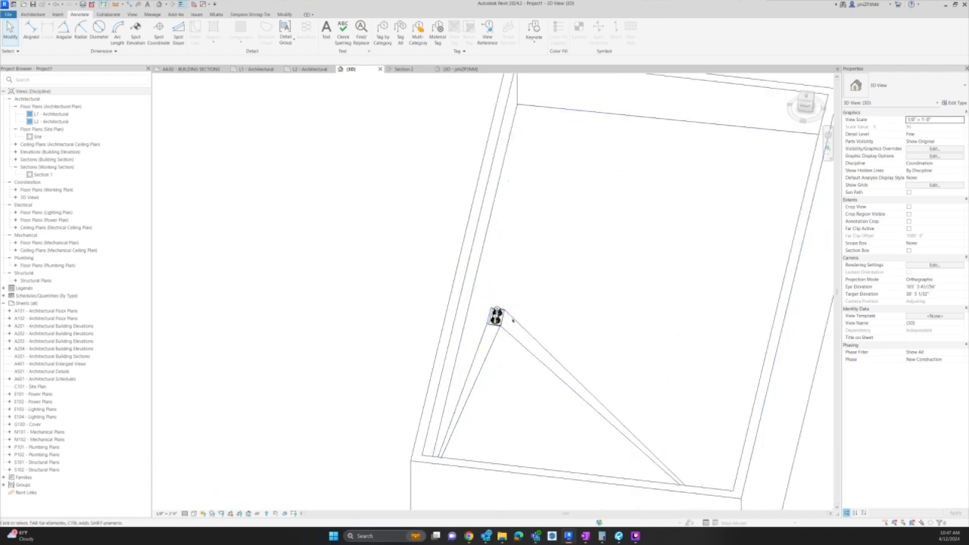
{"action": "left_click", "coordinate": [496, 317]}
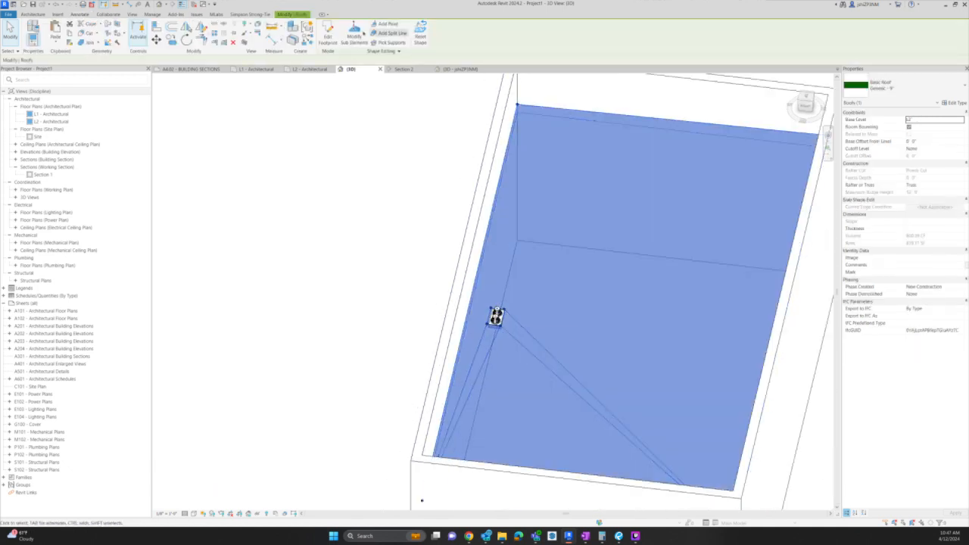
{"action": "left_click", "coordinate": [354, 34]}
{"action": "left_click", "coordinate": [469, 304]}
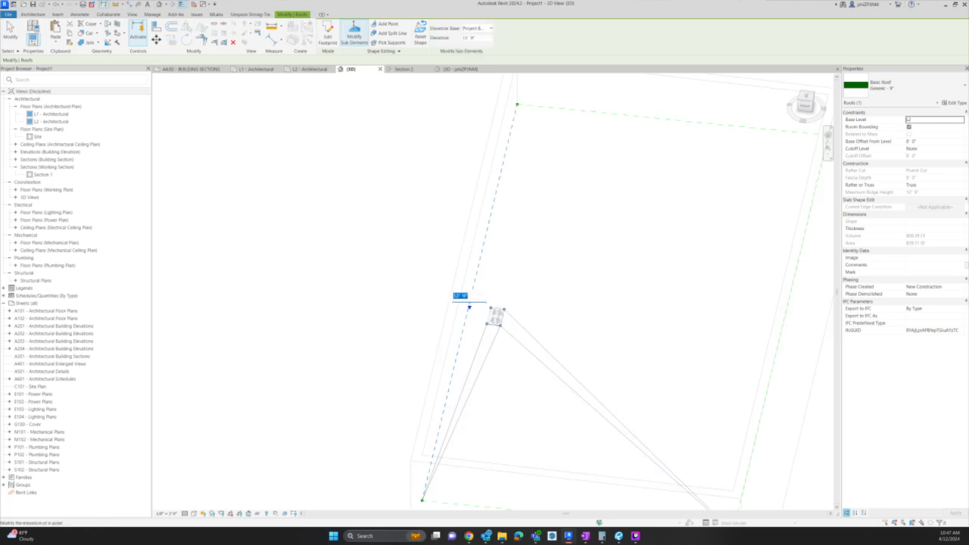
{"action": "key", "text": "Return"}
{"action": "key", "text": "Escape"}
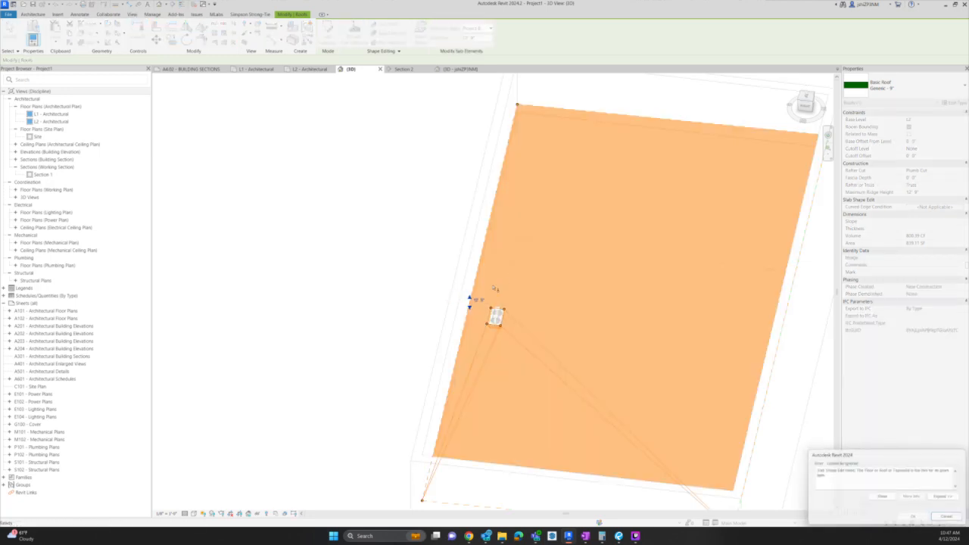
{"action": "left_click", "coordinate": [472, 298]}
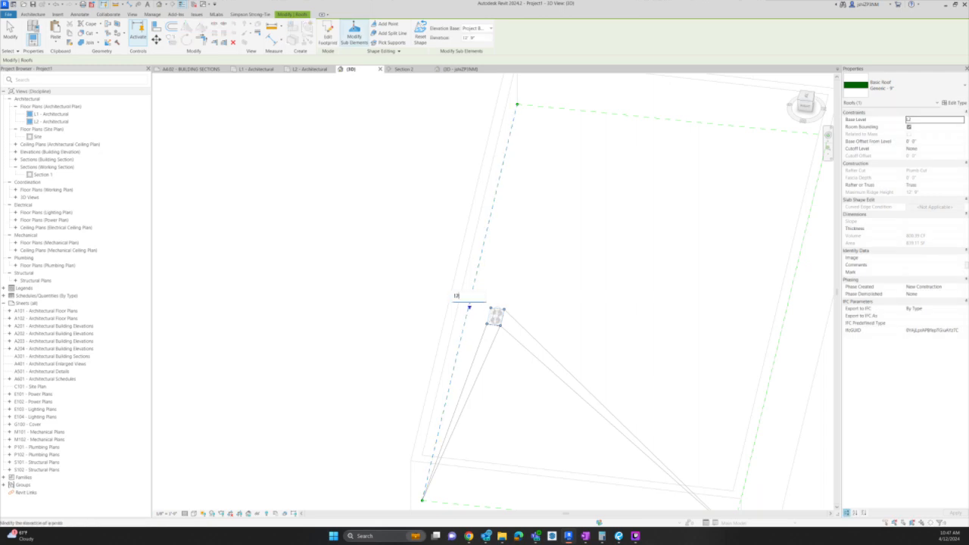
{"action": "key", "text": "Return"}
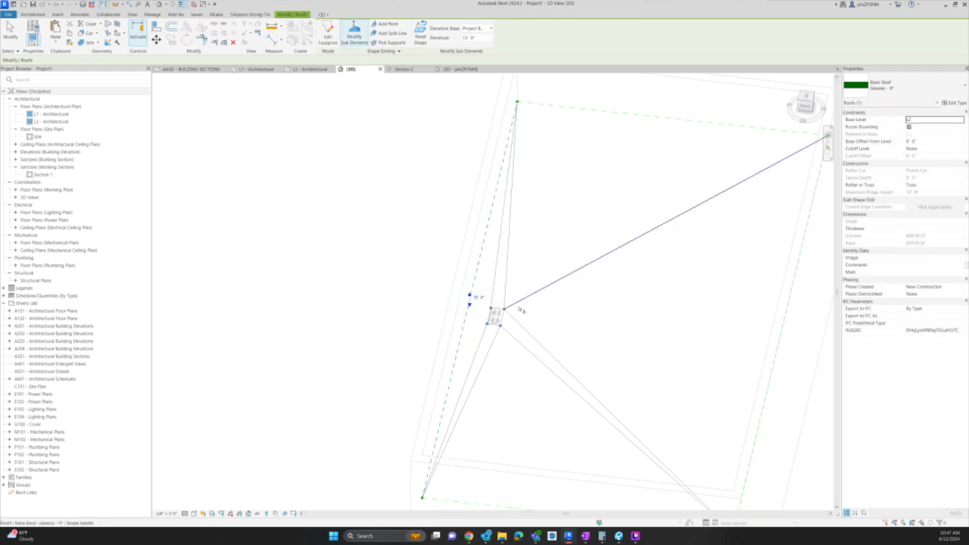
Set the elevation of the split-line edges around the roof drain to 12' 9".
{"action": "scroll", "coordinate": [505, 307], "scroll_direction": "up", "scroll_amount": 2}
{"action": "left_click", "coordinate": [502, 323]}
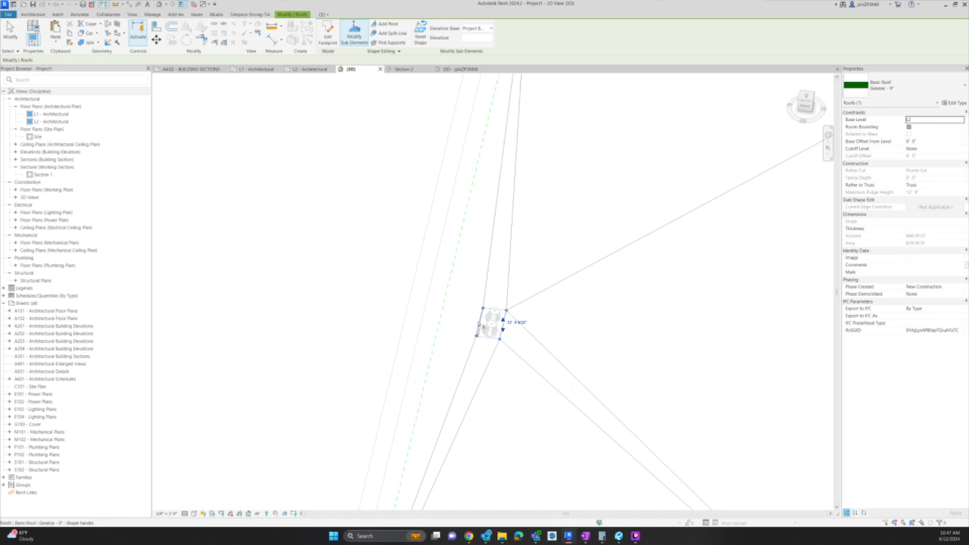
{"action": "left_click", "coordinate": [479, 325]}
{"action": "left_click", "coordinate": [500, 322]}
{"action": "type", "text": "12 9"}
{"action": "key", "text": "Return"}
{"action": "left_click", "coordinate": [502, 325]}
{"action": "left_click", "coordinate": [514, 322]}
{"action": "type", "text": "12"}
{"action": "key", "text": "Return"}
{"action": "left_click", "coordinate": [492, 342]}
{"action": "type", "text": "12"}
{"action": "key", "text": "Return"}
Check the elevations of the roof's corner points from different sides and leave sub-element editing.
{"action": "scroll", "coordinate": [509, 207], "scroll_direction": "down", "scroll_amount": 3}
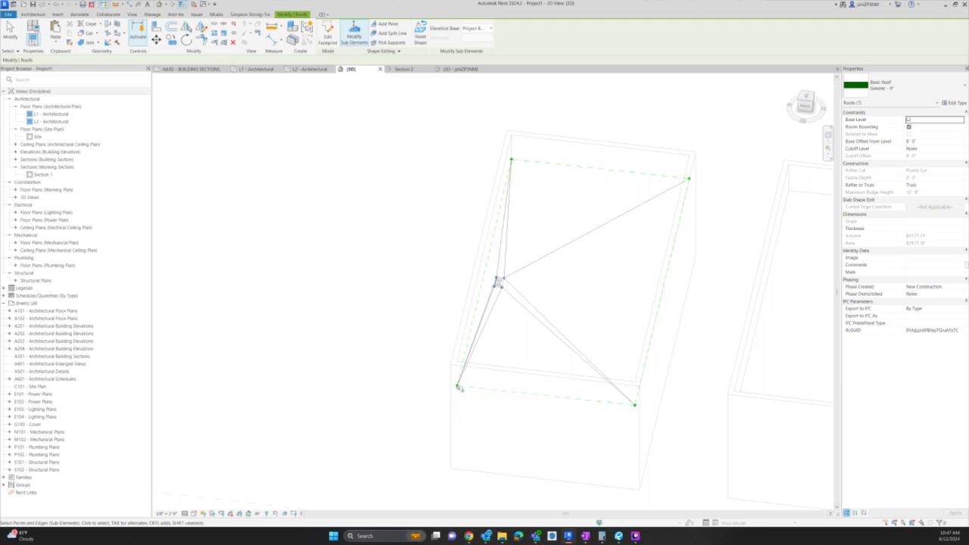
{"action": "left_click", "coordinate": [512, 161]}
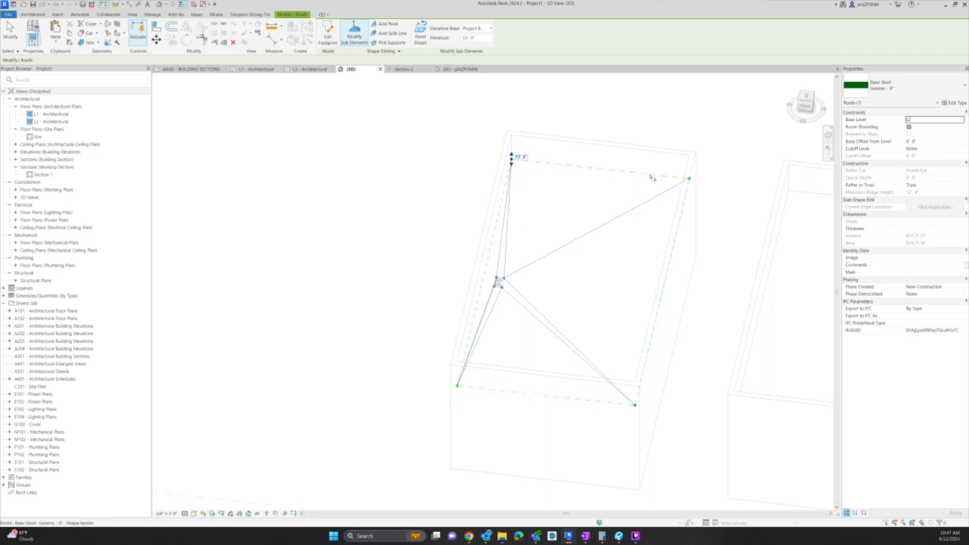
{"action": "middle_click_drag", "start_coordinate": [640, 222], "coordinate": [529, 257], "text": "shift"}
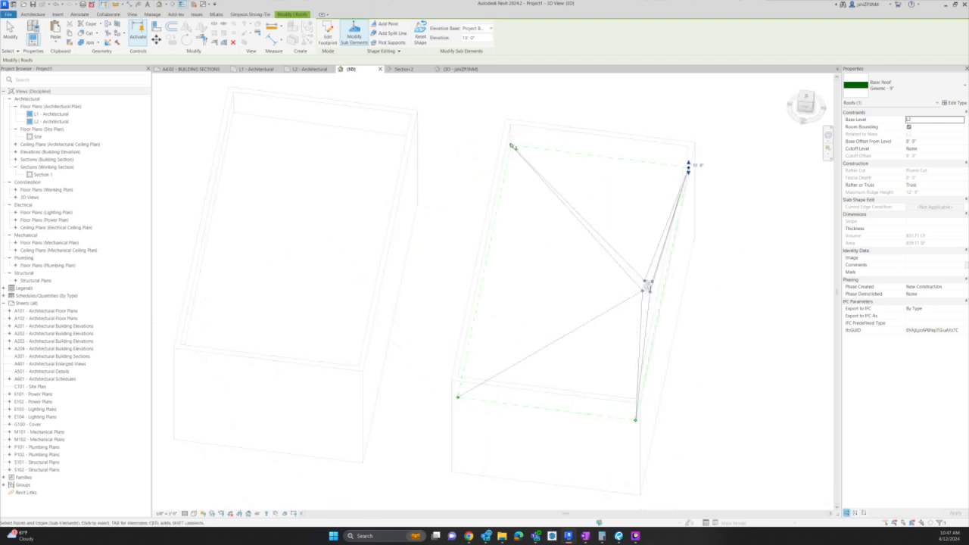
{"action": "middle_click_drag", "start_coordinate": [627, 338], "coordinate": [421, 211], "text": "shift"}
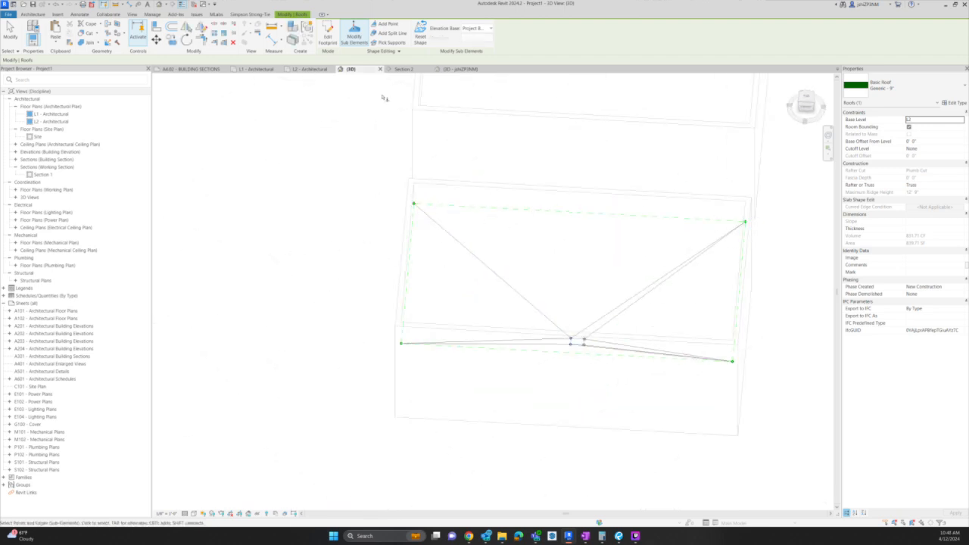
{"action": "left_click", "coordinate": [371, 153]}
{"action": "mouse_move", "coordinate": [643, 204]}
{"action": "middle_mouse_down", "text": "shift"}
{"action": "mouse_move", "coordinate": [567, 257]}
{"action": "mouse_move", "coordinate": [505, 254]}
{"action": "middle_mouse_up", "text": "shift"}
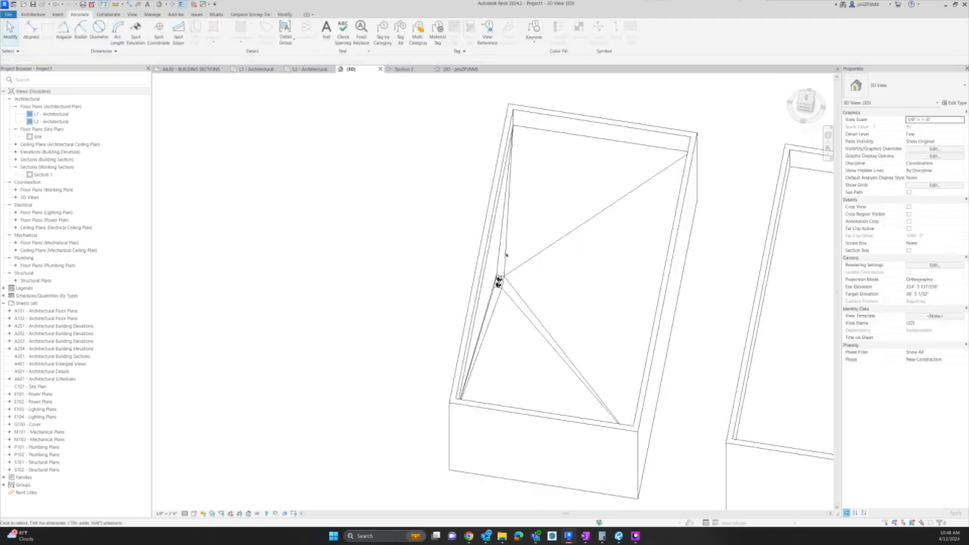
Examine the roof's slope in Section 2 and the green roofs in the other project's 3D view.
{"action": "left_click", "coordinate": [403, 69]}
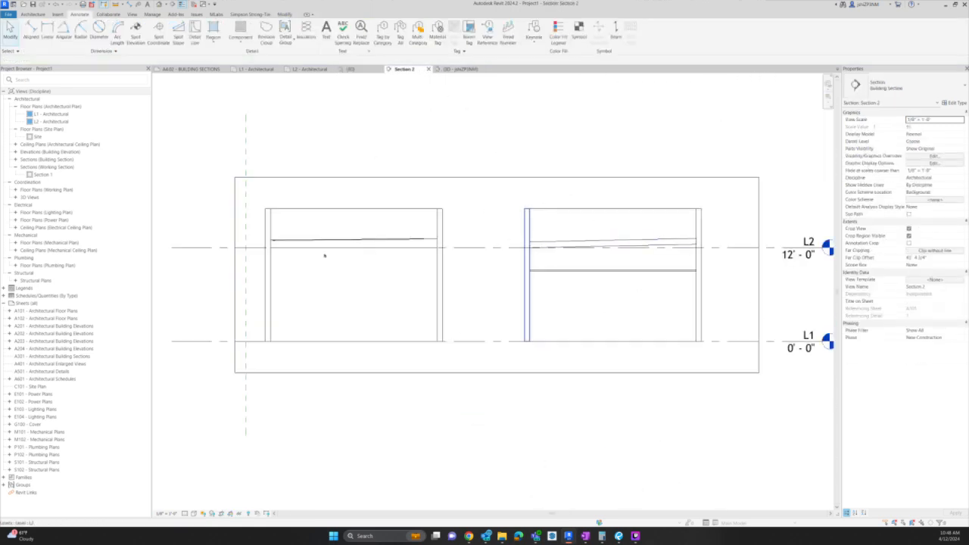
{"action": "scroll", "coordinate": [257, 233], "scroll_direction": "up", "scroll_amount": 6}
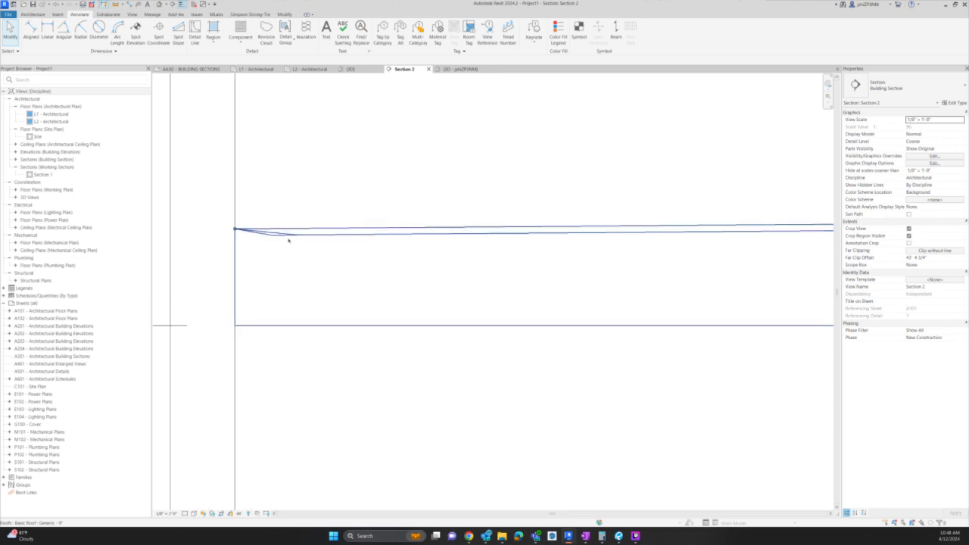
{"action": "left_click", "coordinate": [454, 68]}
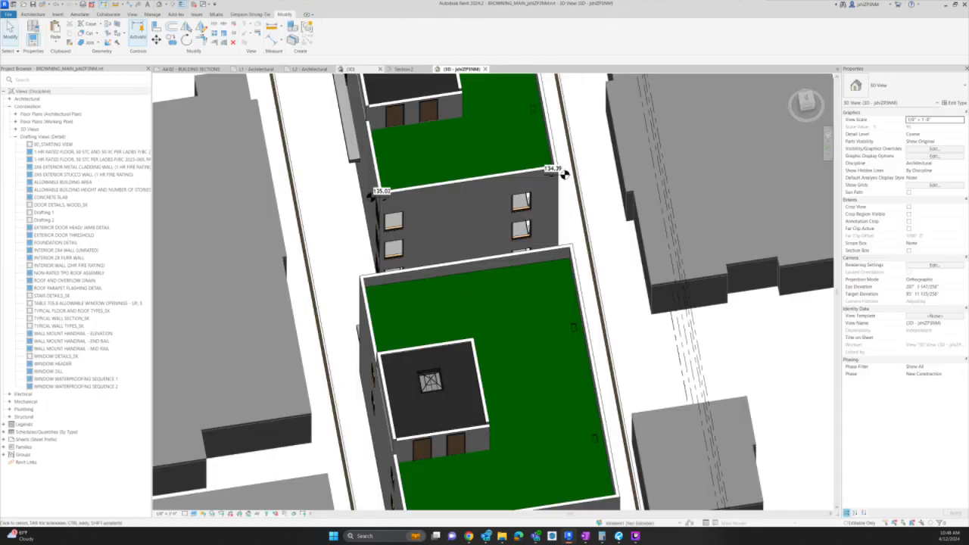
Back in the {3D} view of Project1, raise the roof's long edge nearest the drain to an elevation of 17'.
{"action": "left_click", "coordinate": [370, 71]}
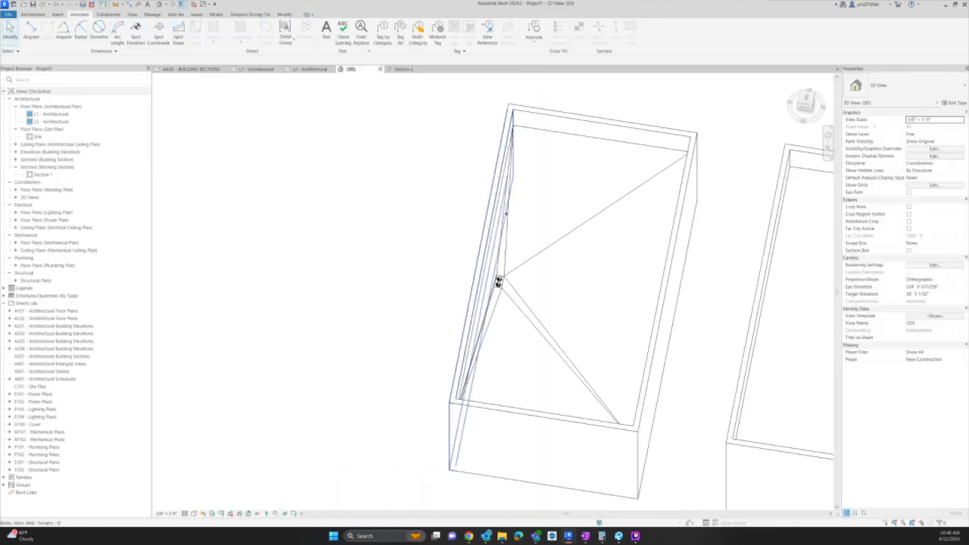
{"action": "left_click", "coordinate": [508, 226]}
{"action": "left_click", "coordinate": [498, 281]}
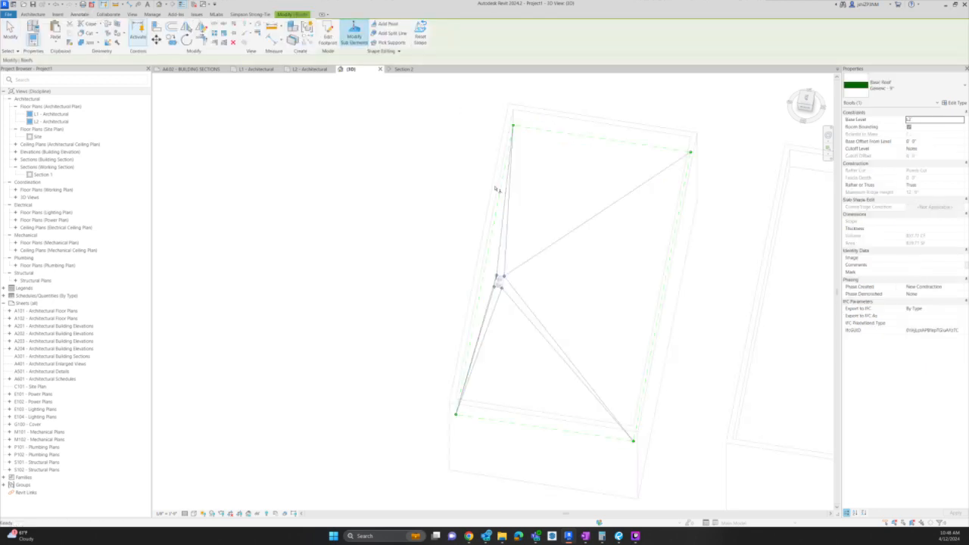
{"action": "type", "text": "17"}
{"action": "key", "text": "Return"}
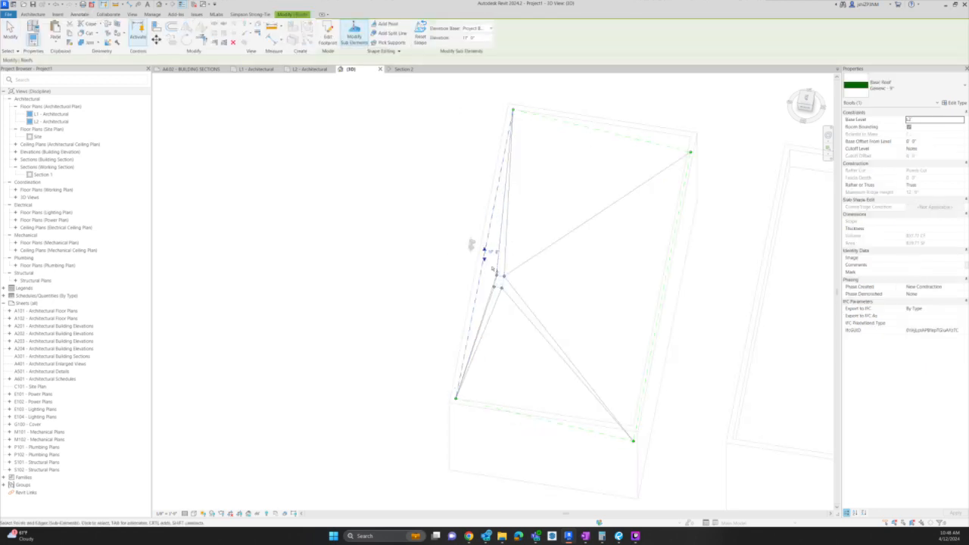
Set the elevation of the roof's long edge nearest the drain to 13' 6" and finish editing the sub-elements.
{"action": "type", "text": "13 6"}
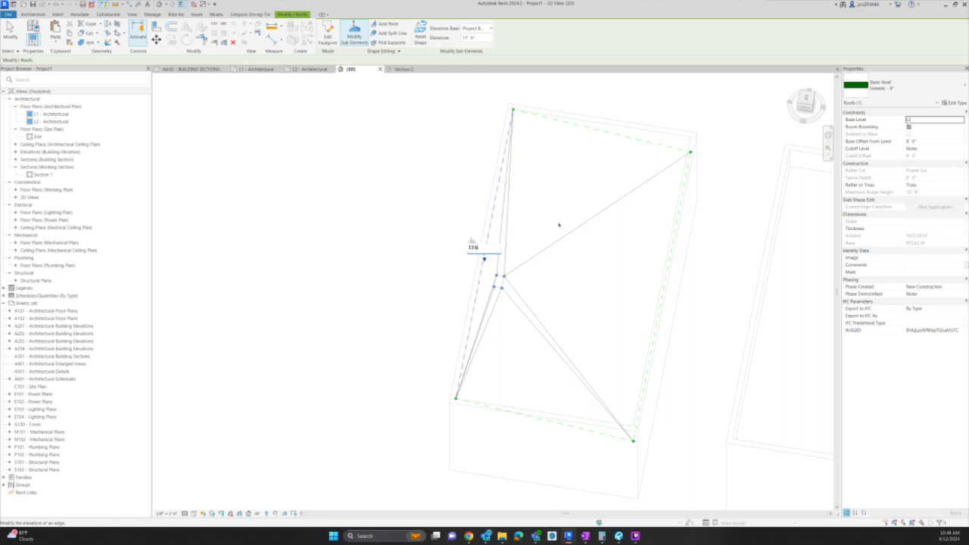
{"action": "type", "text": "3' 6"}
{"action": "key", "text": "Return"}
{"action": "left_click", "coordinate": [372, 94]}
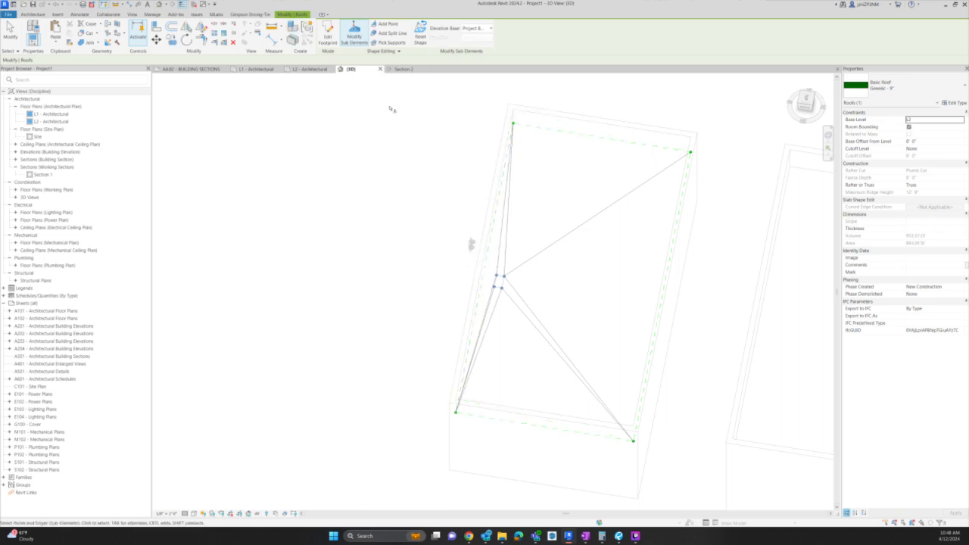
{"action": "left_click", "coordinate": [11, 32]}
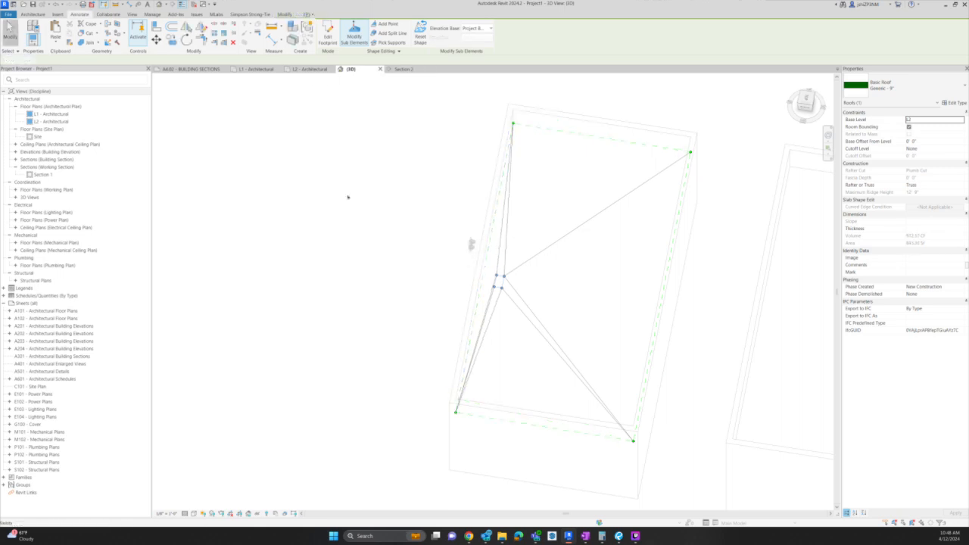
Rehost the roof drain onto the small low face where the roof's split lines meet, rotating it to fit before placing it.
{"action": "scroll", "coordinate": [493, 258], "scroll_direction": "up", "scroll_amount": 1}
{"action": "left_click", "coordinate": [464, 237]}
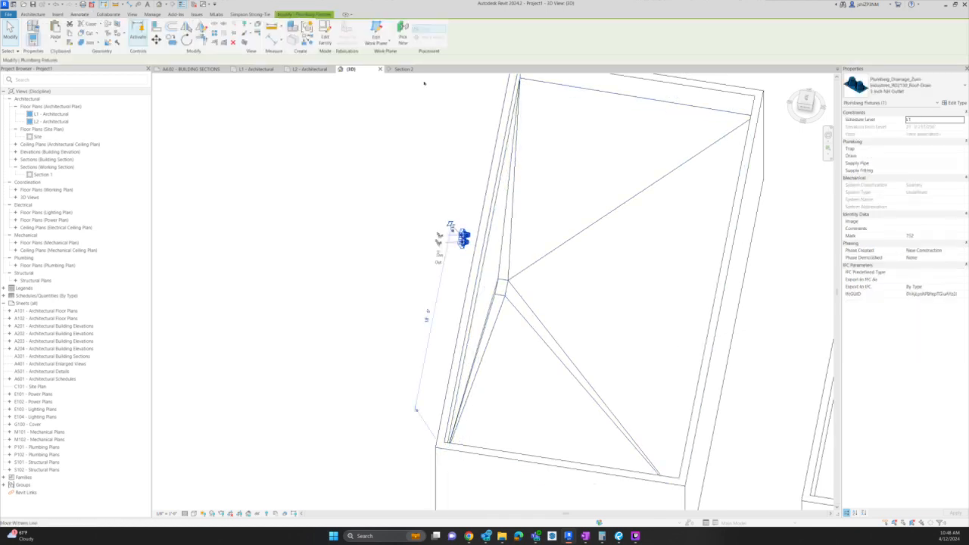
{"action": "left_click", "coordinate": [402, 37]}
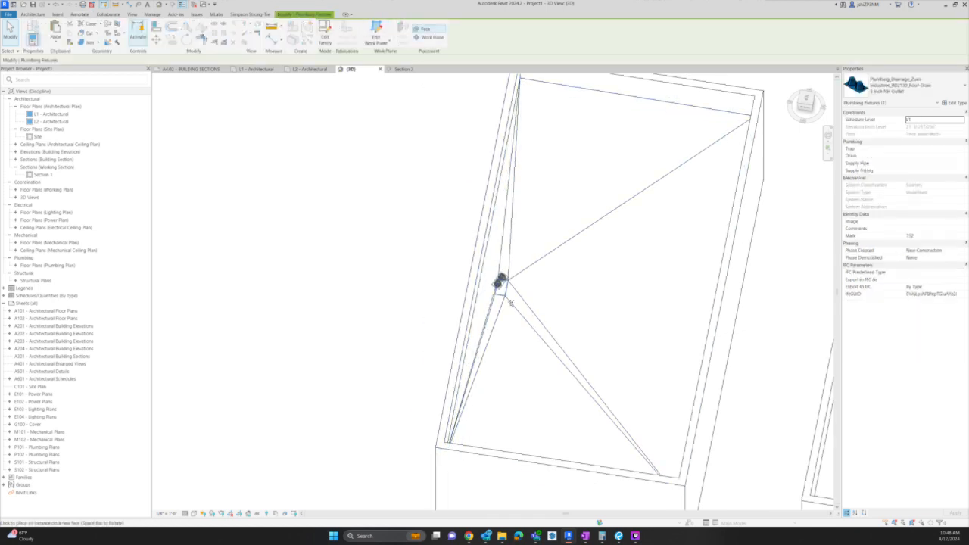
{"action": "scroll", "coordinate": [501, 287], "scroll_direction": "up", "scroll_amount": 2}
{"action": "scroll", "coordinate": [502, 287], "scroll_direction": "up", "scroll_amount": 2}
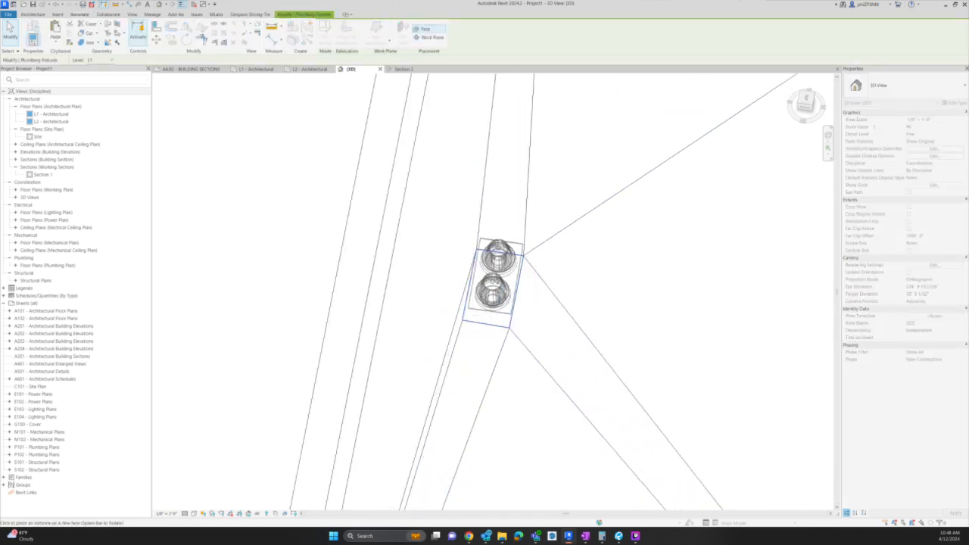
{"action": "key", "text": "space"}
{"action": "key", "text": "space"}
{"action": "key", "text": "space"}
{"action": "key", "text": "space"}
{"action": "key", "text": "space"}
{"action": "key", "text": "space"}
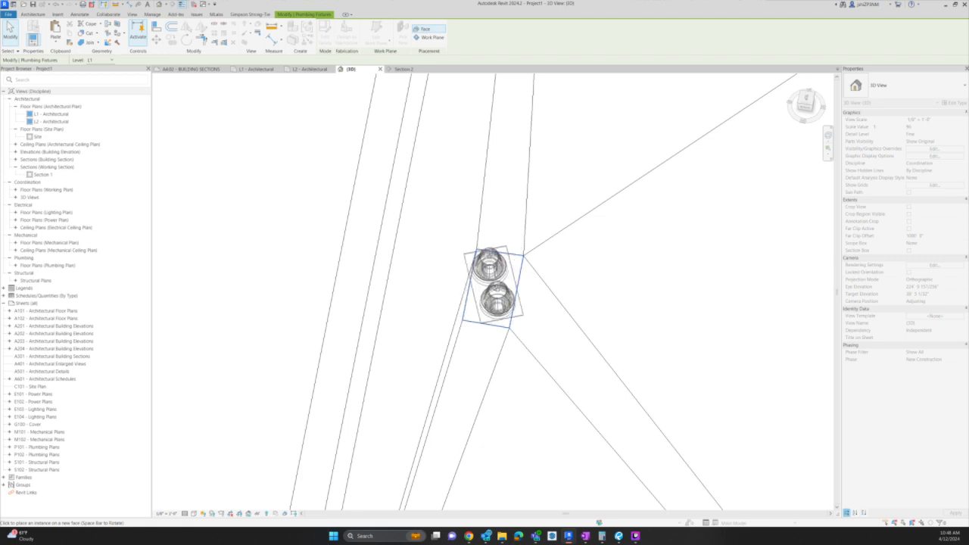
{"action": "key", "text": "space"}
{"action": "key", "text": "space"}
{"action": "key", "text": "space"}
{"action": "key", "text": "space"}
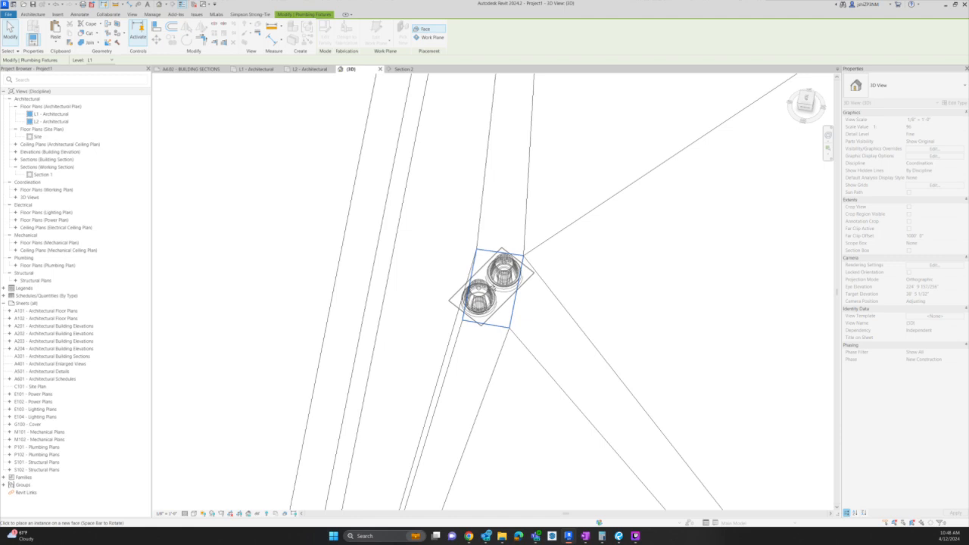
{"action": "key", "text": "space"}
{"action": "left_click", "coordinate": [492, 288]}
{"action": "key", "text": "Escape"}
{"action": "key", "text": "Escape"}
After a look at Section 2, move its section line east in the L1 - Architectural plan, just past the vertical center reference line.
{"action": "left_click", "coordinate": [401, 69]}
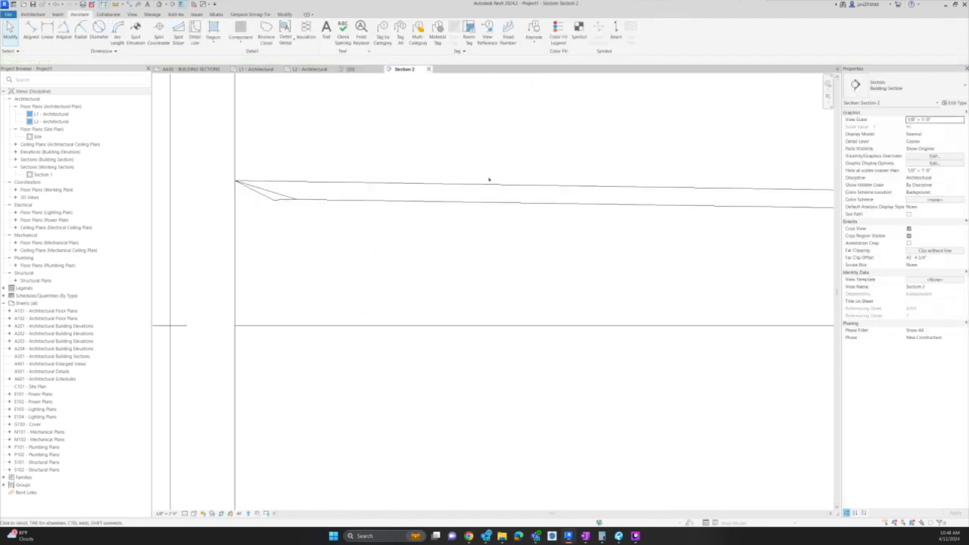
{"action": "scroll", "coordinate": [446, 281], "scroll_direction": "down", "scroll_amount": 3}
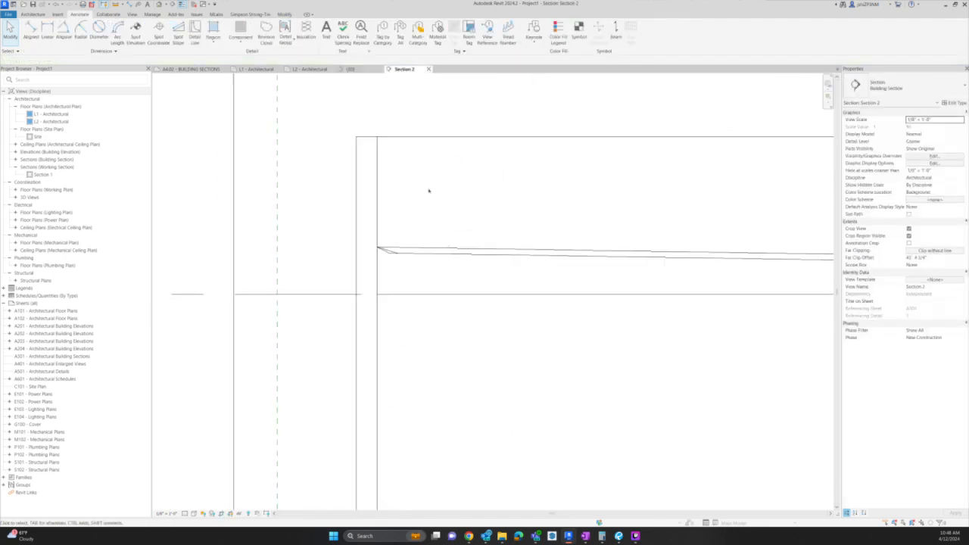
{"action": "left_click", "coordinate": [255, 69]}
{"action": "scroll", "coordinate": [482, 216], "scroll_direction": "down", "scroll_amount": 2}
{"action": "left_click", "coordinate": [482, 217]}
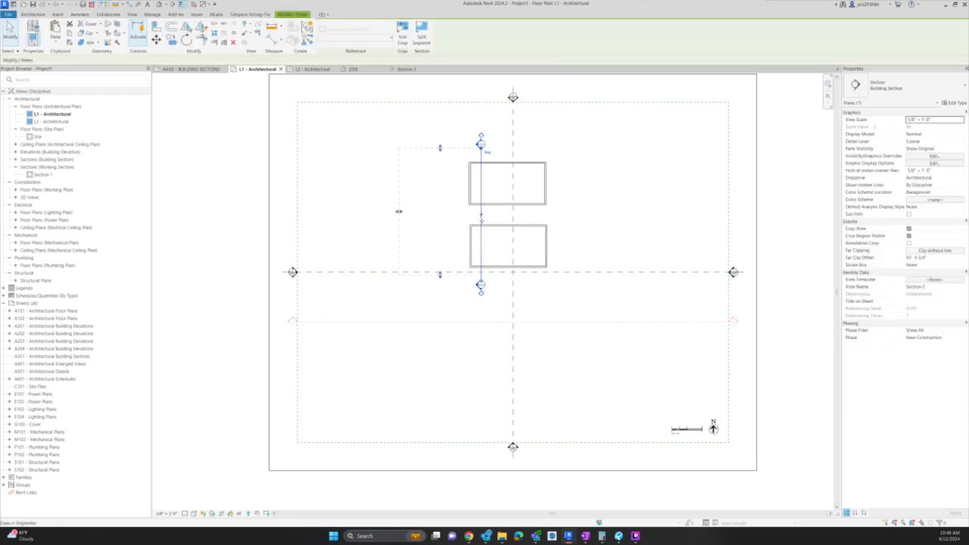
{"action": "left_click_drag", "start_coordinate": [482, 217], "coordinate": [524, 216]}
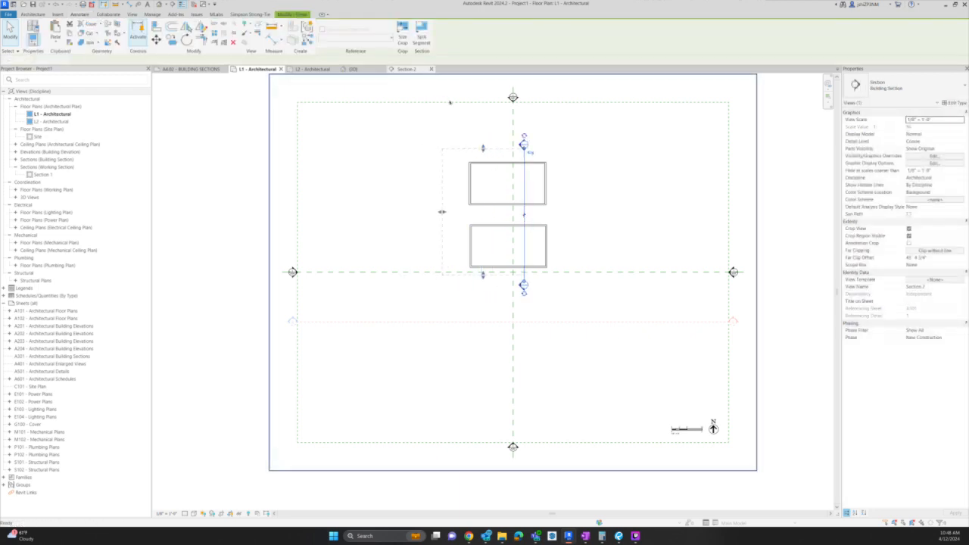
Set the detail level of Section 2 to Fine and inspect the drain in the sloped roof.
{"action": "left_click", "coordinate": [415, 69]}
{"action": "scroll", "coordinate": [500, 231], "scroll_direction": "down", "scroll_amount": 3}
{"action": "scroll", "coordinate": [500, 230], "scroll_direction": "down", "scroll_amount": 3}
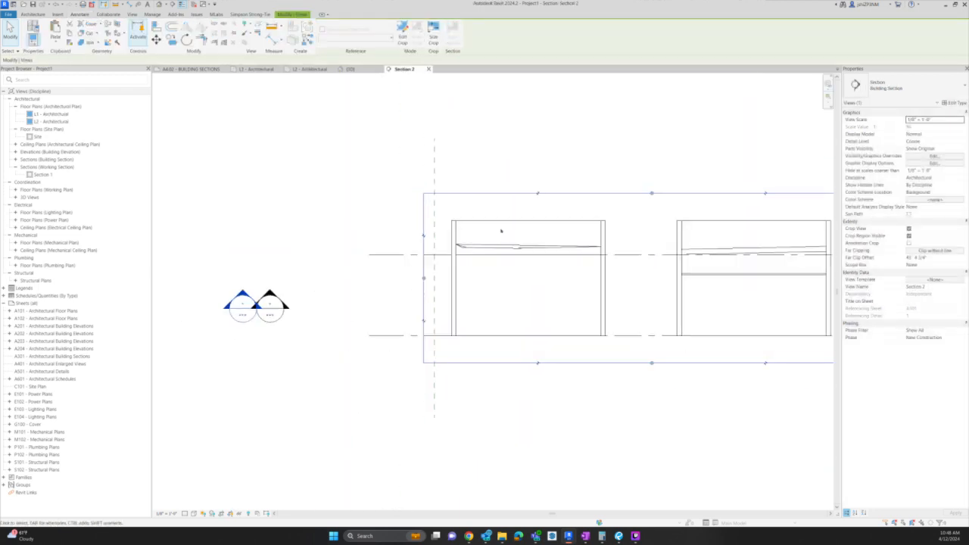
{"action": "left_click", "coordinate": [185, 513]}
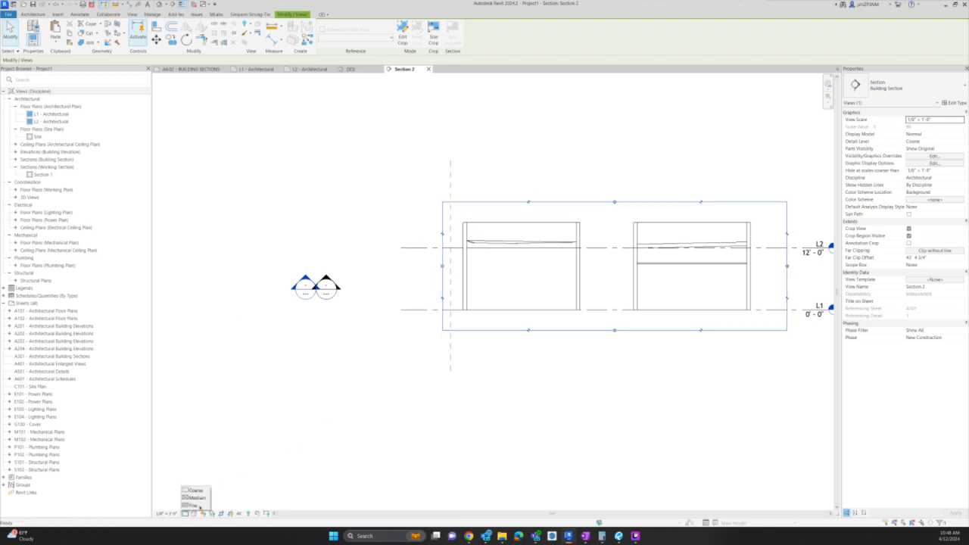
{"action": "left_click", "coordinate": [193, 505]}
{"action": "left_click", "coordinate": [368, 426]}
{"action": "scroll", "coordinate": [473, 245], "scroll_direction": "up", "scroll_amount": 3}
{"action": "scroll", "coordinate": [486, 241], "scroll_direction": "up", "scroll_amount": 3}
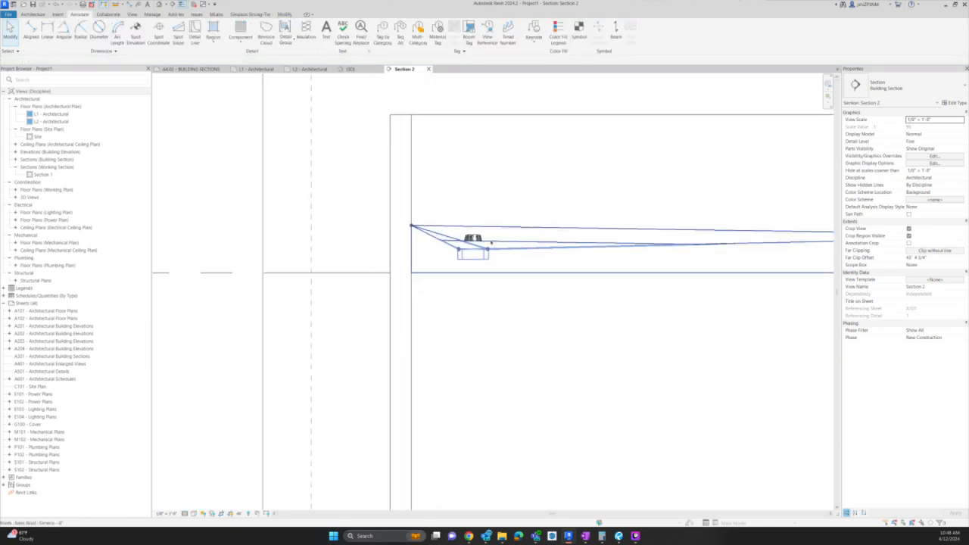
In the L2 - Architectural plan, move the Section 2 line west to the edge of the roof drain.
{"action": "left_click", "coordinate": [350, 69]}
{"action": "left_click", "coordinate": [314, 69]}
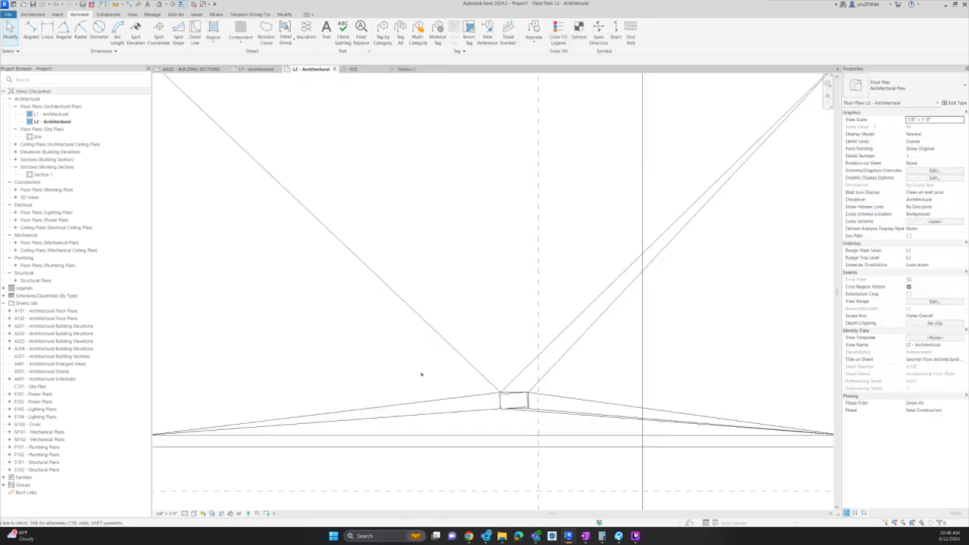
{"action": "scroll", "coordinate": [515, 358], "scroll_direction": "down", "scroll_amount": 2}
{"action": "left_click_drag", "start_coordinate": [551, 343], "coordinate": [484, 352]}
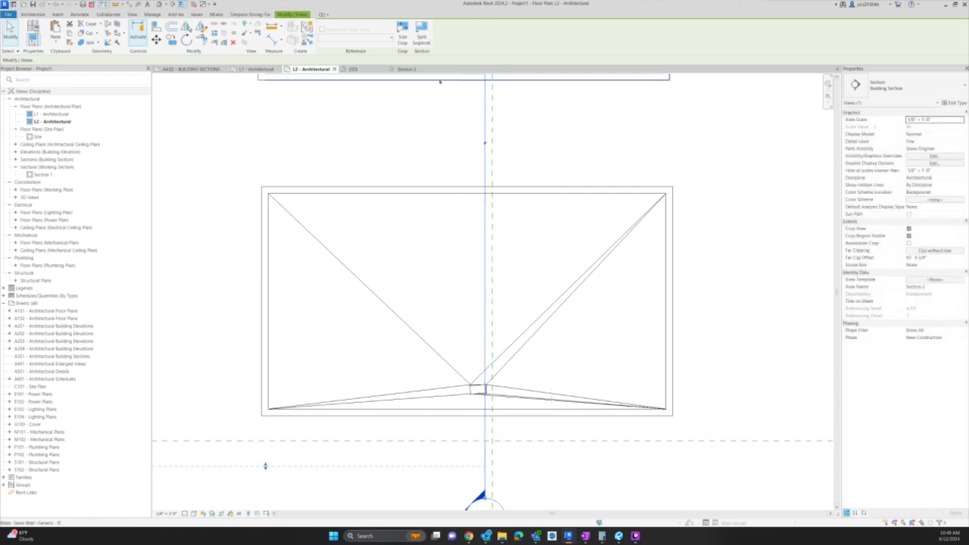
Examine the tapered roof's profile and the drain's position in Section 2.
{"action": "left_click", "coordinate": [404, 69]}
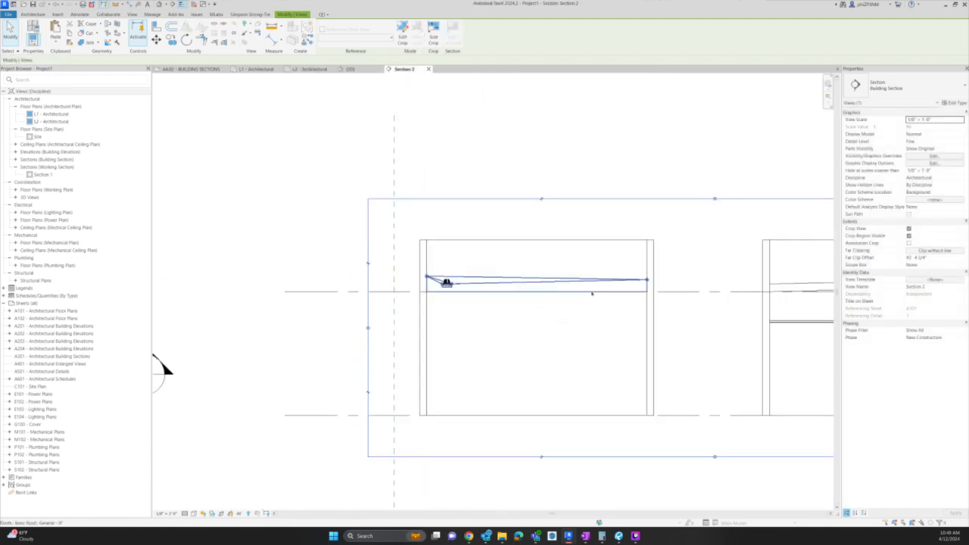
{"action": "scroll", "coordinate": [584, 302], "scroll_direction": "up", "scroll_amount": 1}
{"action": "scroll", "coordinate": [583, 303], "scroll_direction": "up", "scroll_amount": 1}
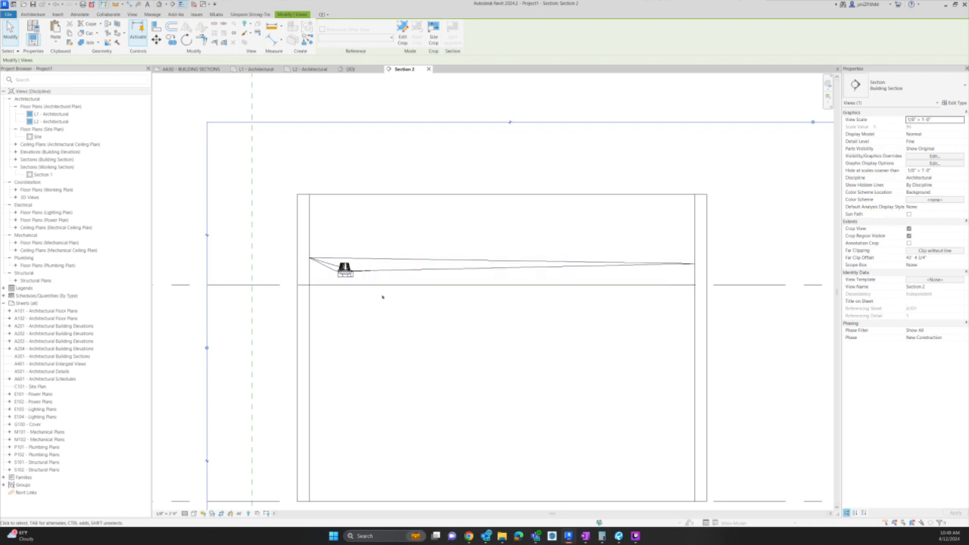
{"action": "left_click", "coordinate": [418, 267]}
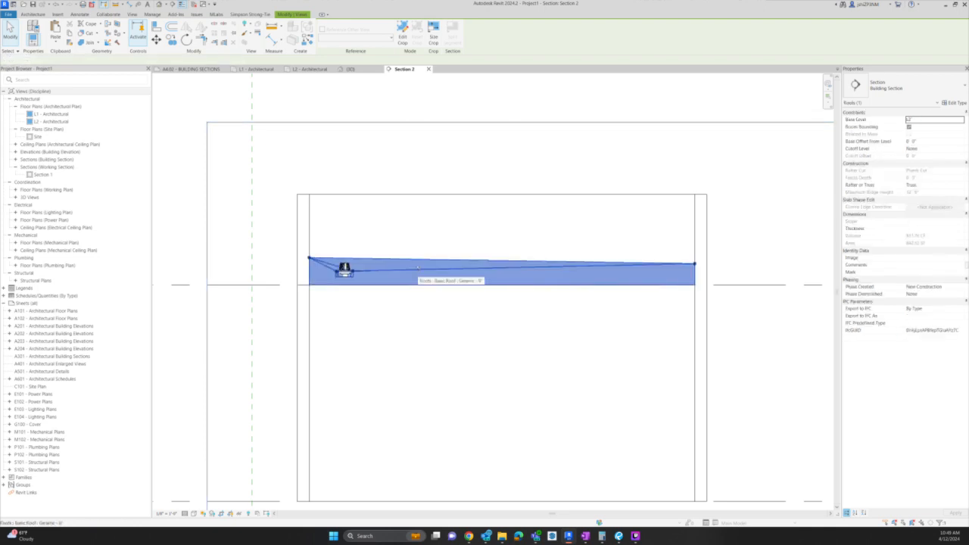
{"action": "scroll", "coordinate": [371, 293], "scroll_direction": "down", "scroll_amount": 2}
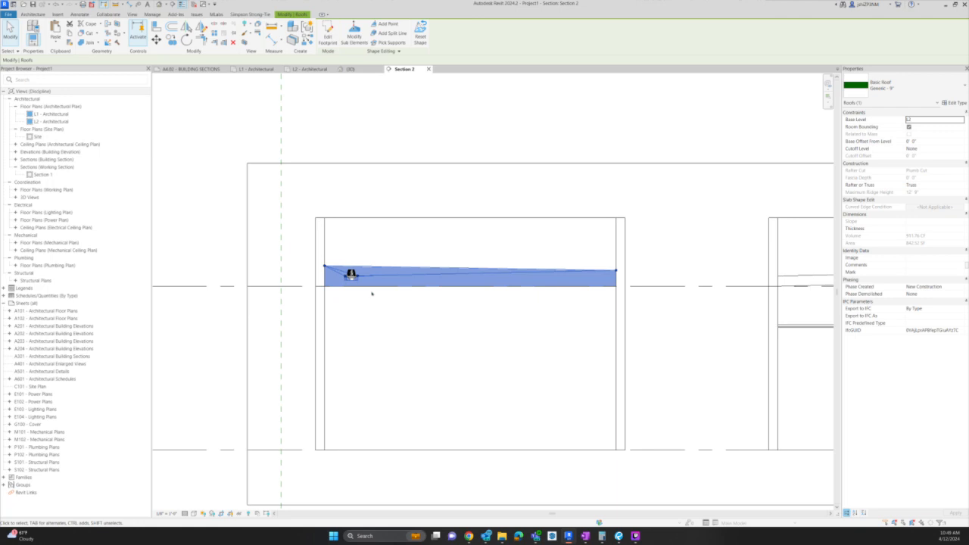
{"action": "scroll", "coordinate": [370, 293], "scroll_direction": "down", "scroll_amount": 1}
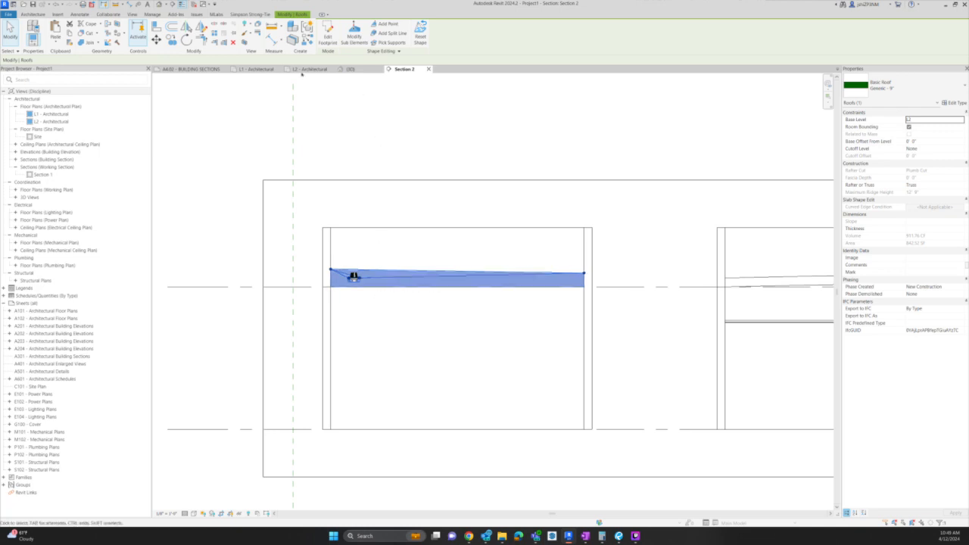
Turn off the Interior Edges of Roofs in the visibility overrides of the L2 - Architectural plan.
{"action": "left_click", "coordinate": [302, 69]}
{"action": "left_click", "coordinate": [726, 204]}
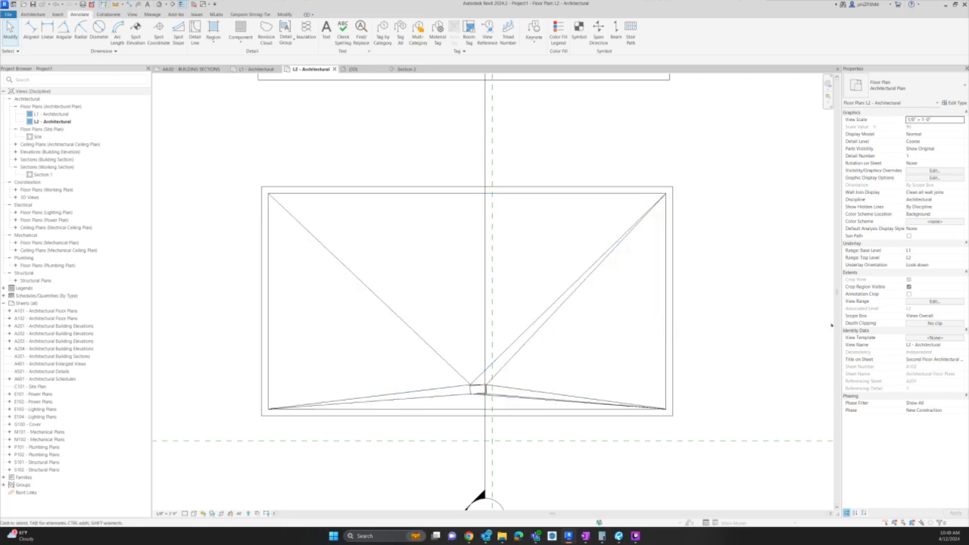
{"action": "key", "text": "v"}
{"action": "key", "text": "g"}
{"action": "left_click", "coordinate": [215, 332]}
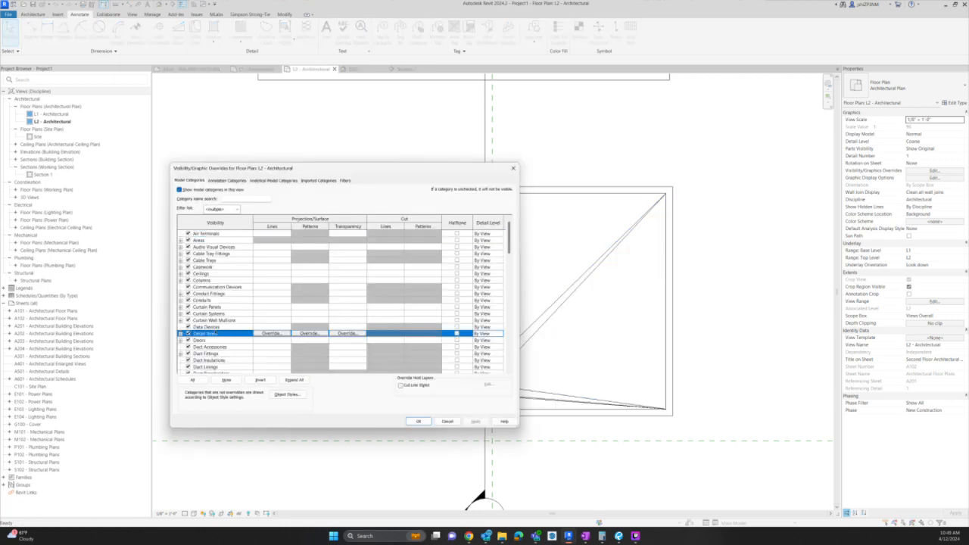
{"action": "key", "text": "r"}
{"action": "left_click", "coordinate": [180, 353]}
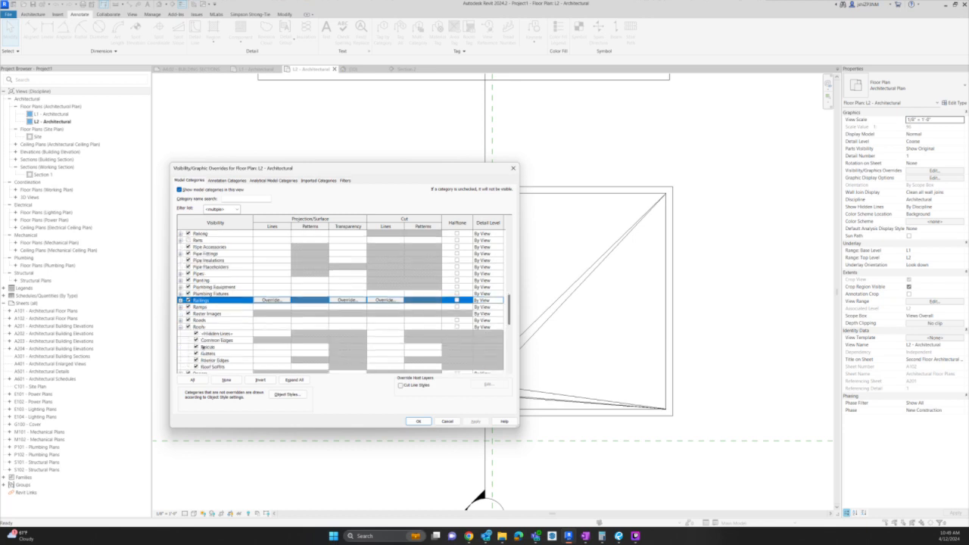
{"action": "scroll", "coordinate": [189, 346], "scroll_direction": "down", "scroll_amount": 2}
{"action": "left_click", "coordinate": [196, 340]}
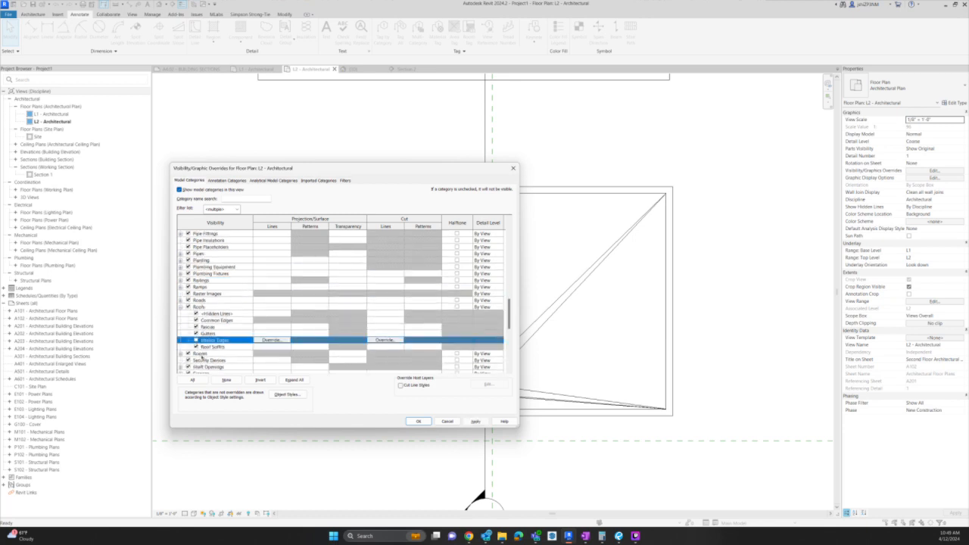
{"action": "left_click", "coordinate": [196, 321]}
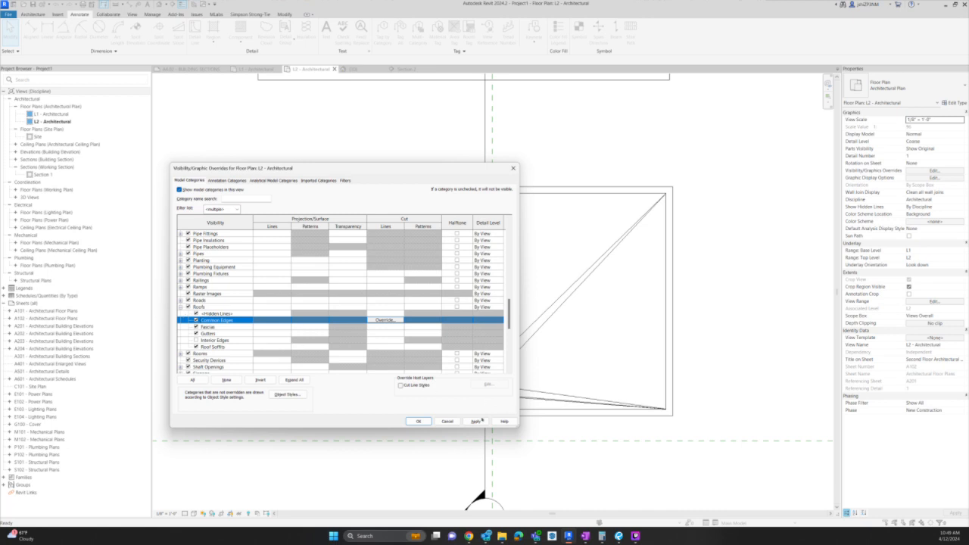
{"action": "left_click", "coordinate": [477, 421]}
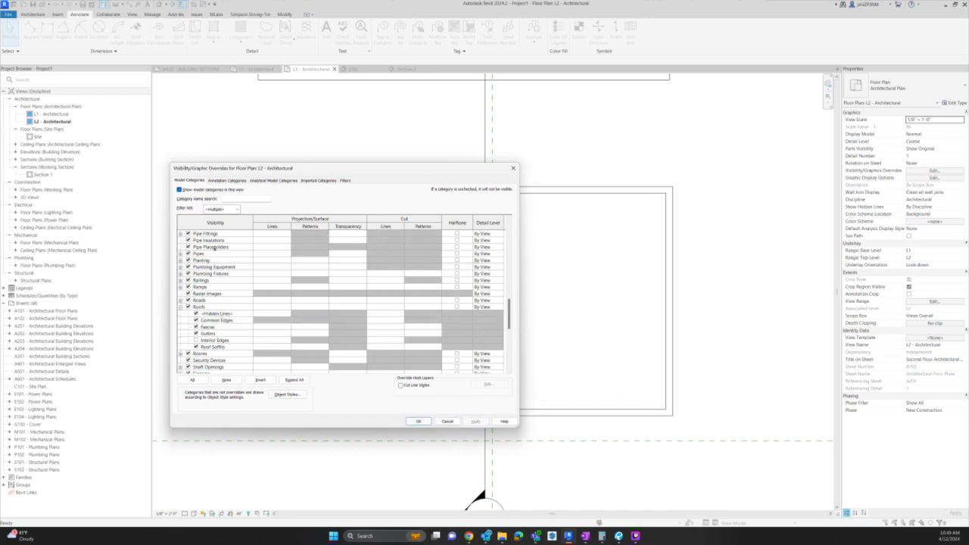
{"action": "left_click_drag", "start_coordinate": [449, 168], "coordinate": [441, 149]}
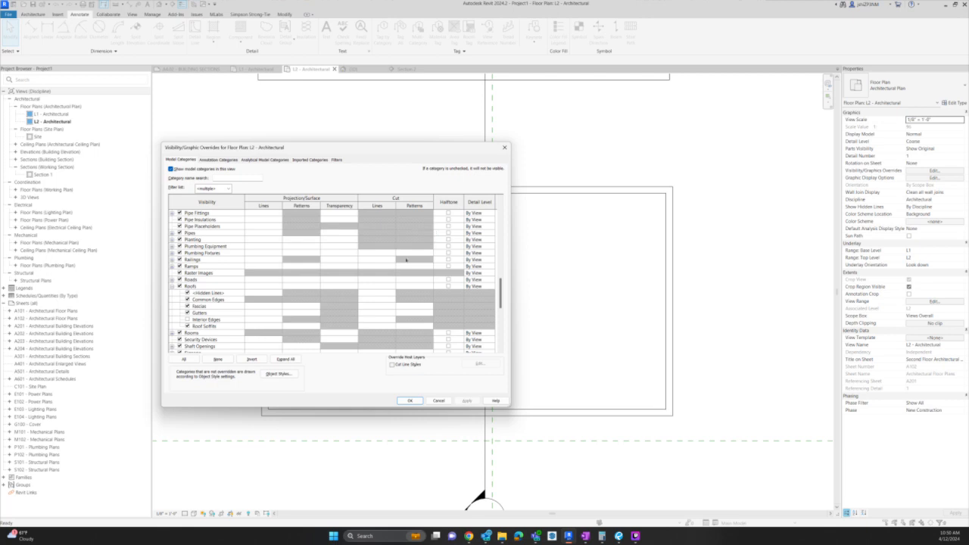
{"action": "left_click", "coordinate": [409, 400]}
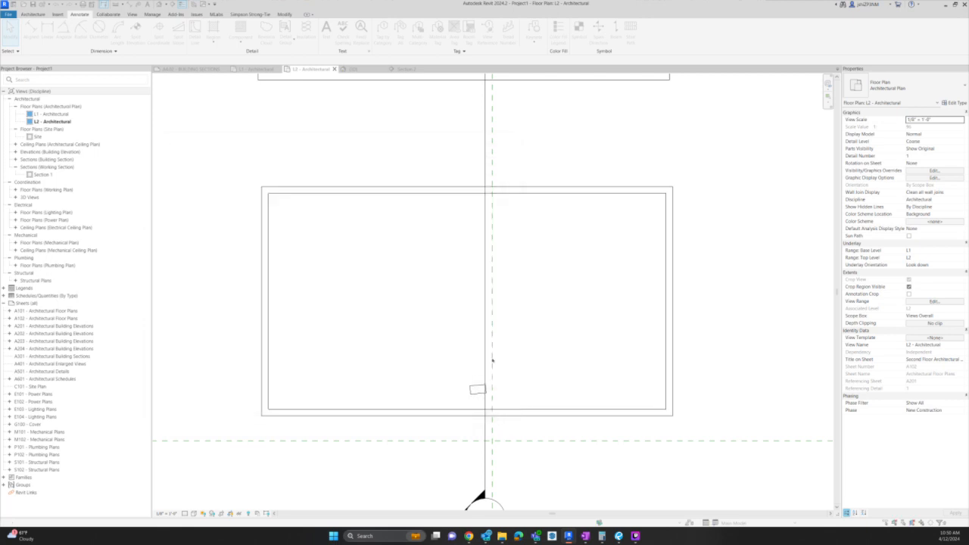
Use Linework with the <Invisible lines> style to hide the duplicate roof split lines running from the drain to three of the roof corners.
{"action": "scroll", "coordinate": [512, 361], "scroll_direction": "up", "scroll_amount": 2}
{"action": "scroll", "coordinate": [512, 361], "scroll_direction": "up", "scroll_amount": 1}
{"action": "key", "text": "l"}
{"action": "key", "text": "w"}
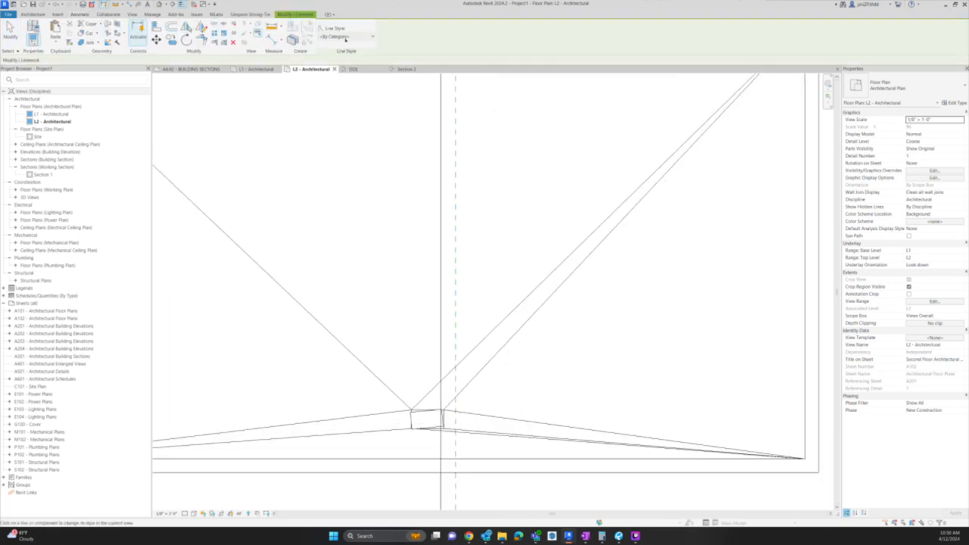
{"action": "left_click", "coordinate": [345, 37]}
{"action": "left_click", "coordinate": [346, 94]}
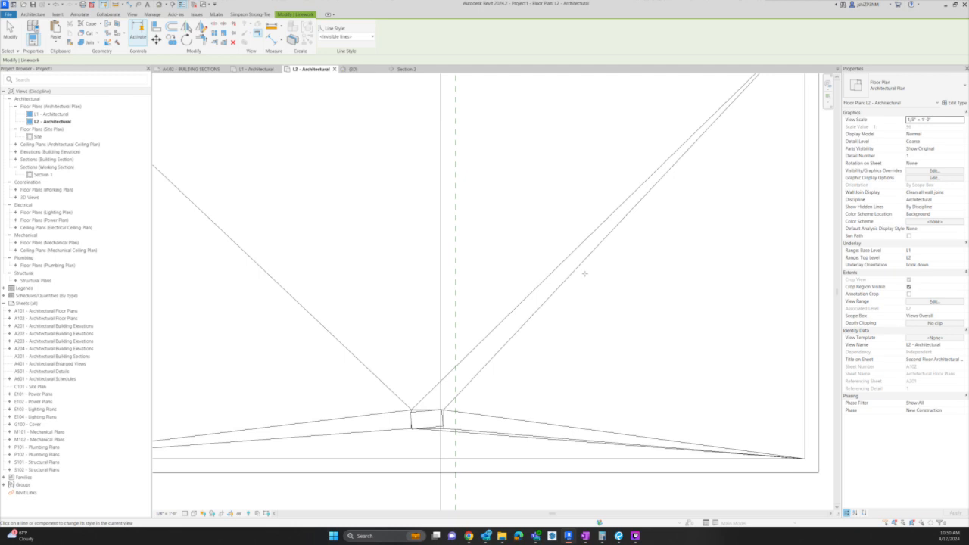
{"action": "left_click", "coordinate": [494, 320]}
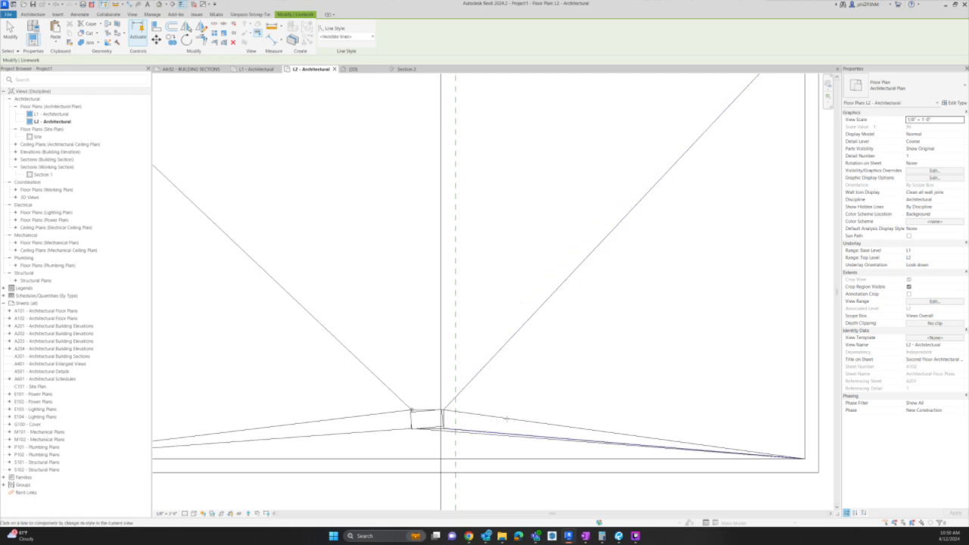
{"action": "left_click", "coordinate": [471, 432]}
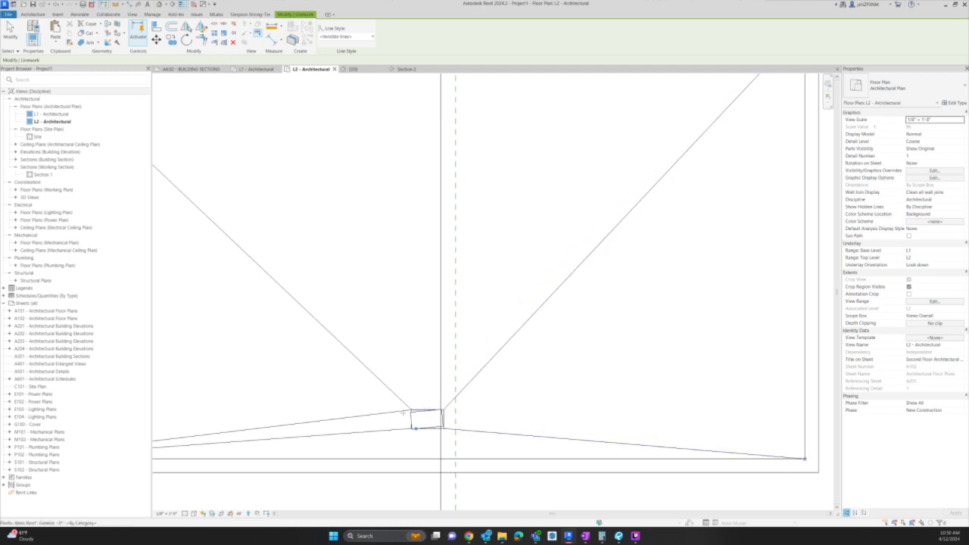
{"action": "left_click", "coordinate": [395, 412]}
{"action": "scroll", "coordinate": [577, 351], "scroll_direction": "down", "scroll_amount": 2}
{"action": "key", "text": "Escape"}
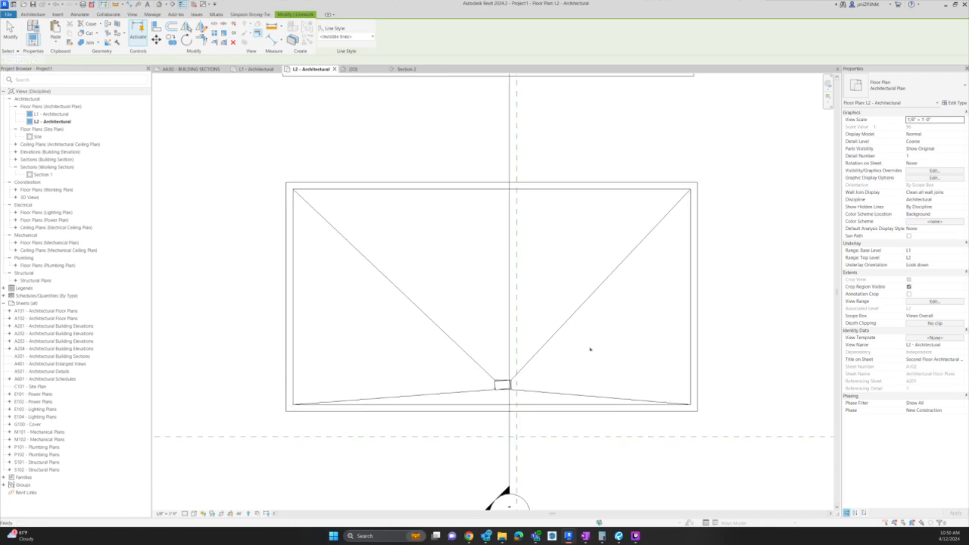